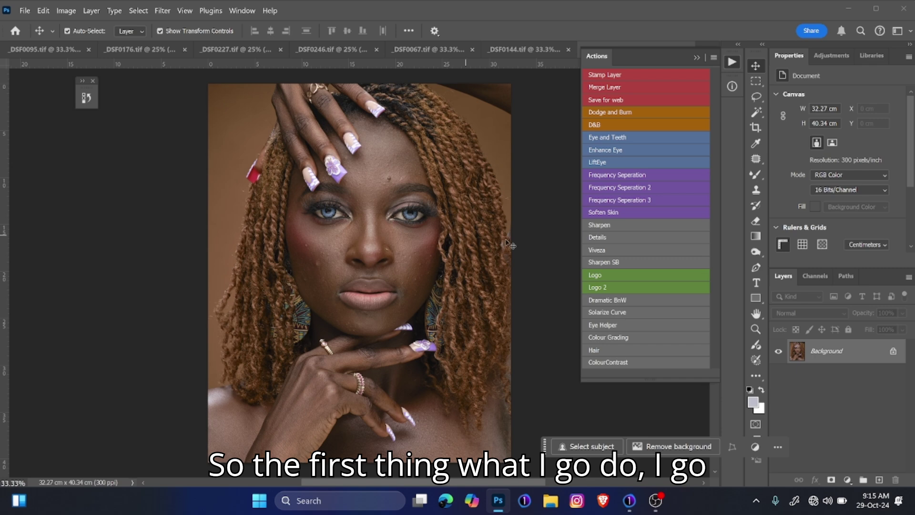
# - Examine the portrait's face, skin, hands and shoulders up close to judge what retouching it needs
pyautogui.hotkey('ctrl', '+')
pyautogui.hotkey('ctrl', '+')
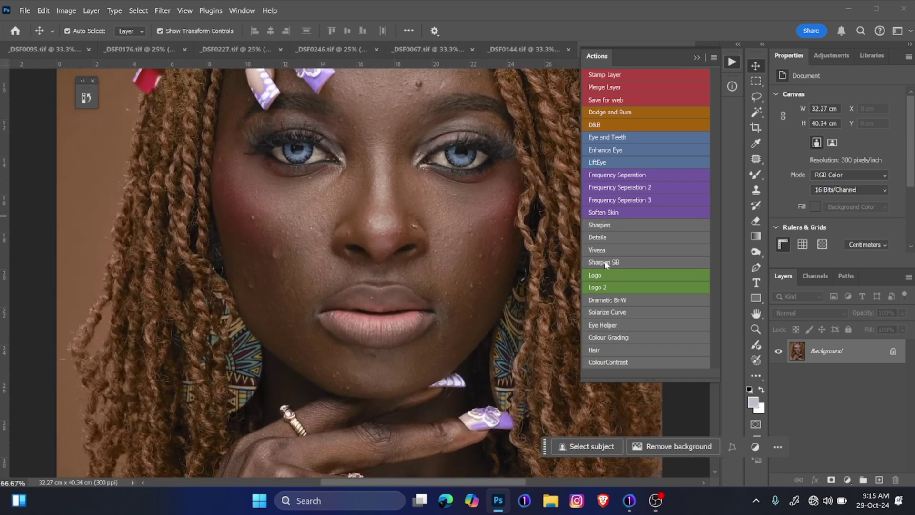
pyautogui.moveTo(400, 238); pyautogui.dragTo(377, 304)
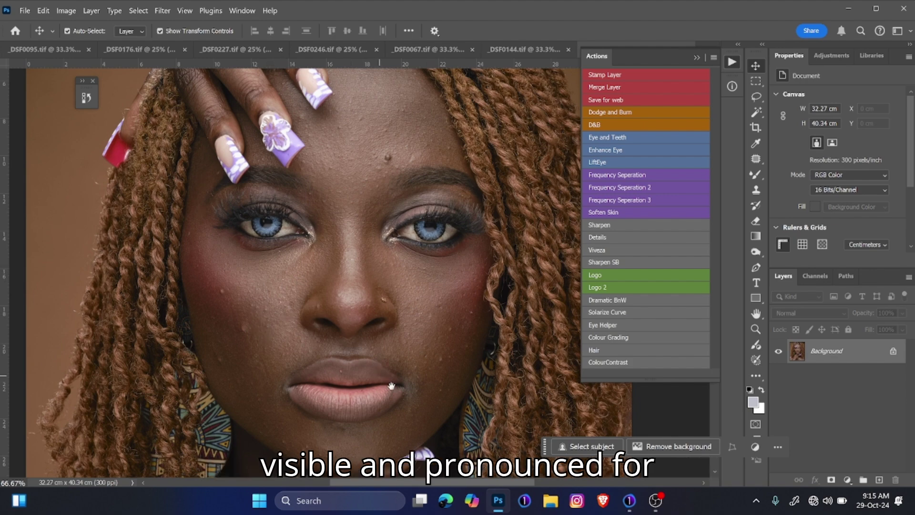
pyautogui.moveTo(411, 394); pyautogui.dragTo(359, 125)
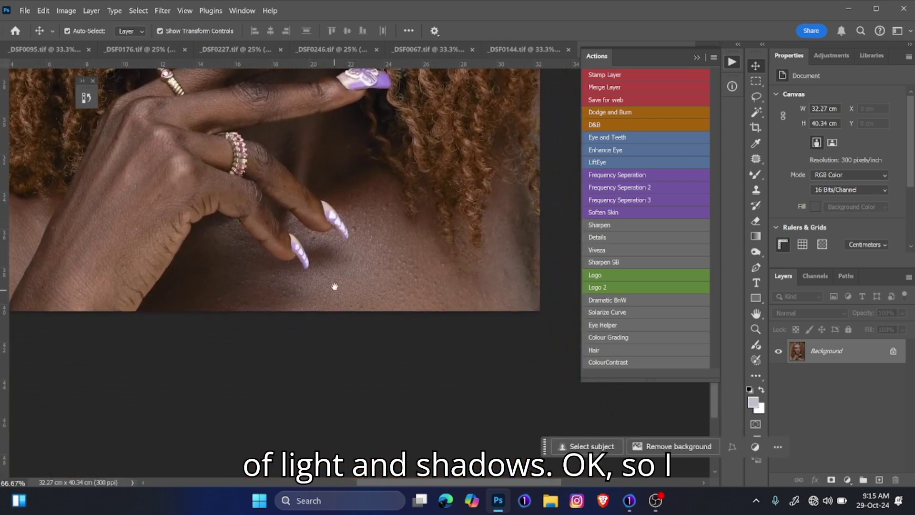
pyautogui.moveTo(329, 229); pyautogui.dragTo(435, 387)
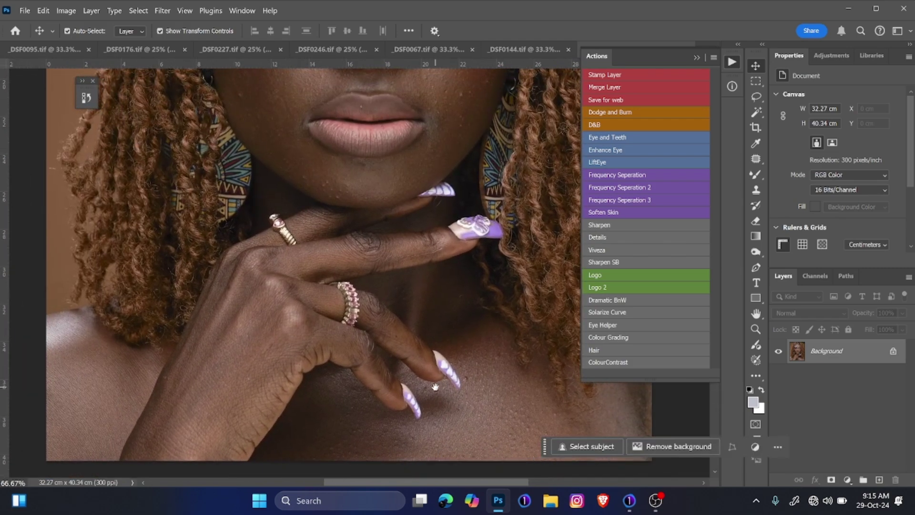
pyautogui.hotkey('ctrl', '-')
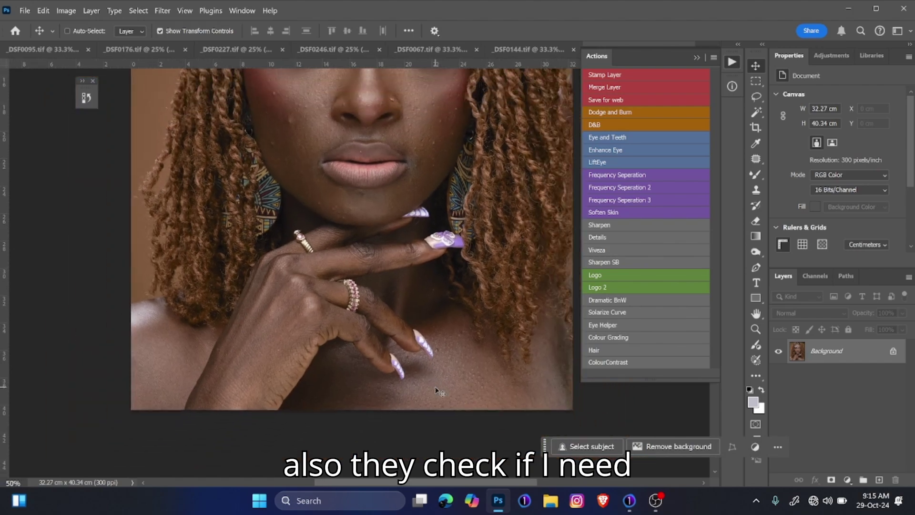
pyautogui.hotkey('ctrl', '-')
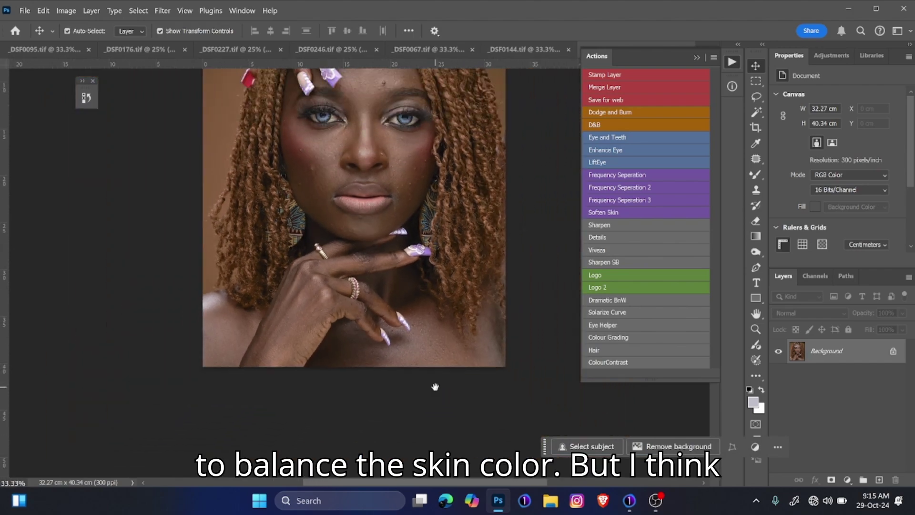
pyautogui.moveTo(426, 193); pyautogui.dragTo(423, 305)
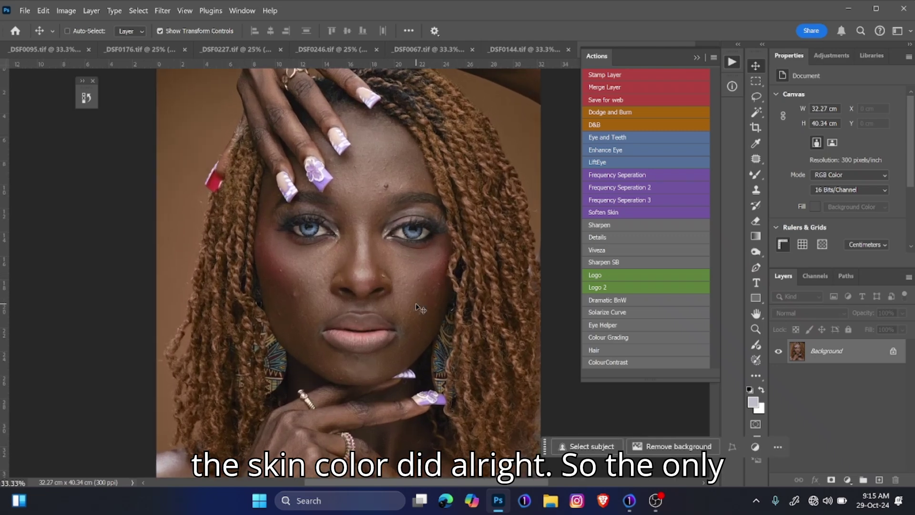
pyautogui.hotkey('ctrl', '+')
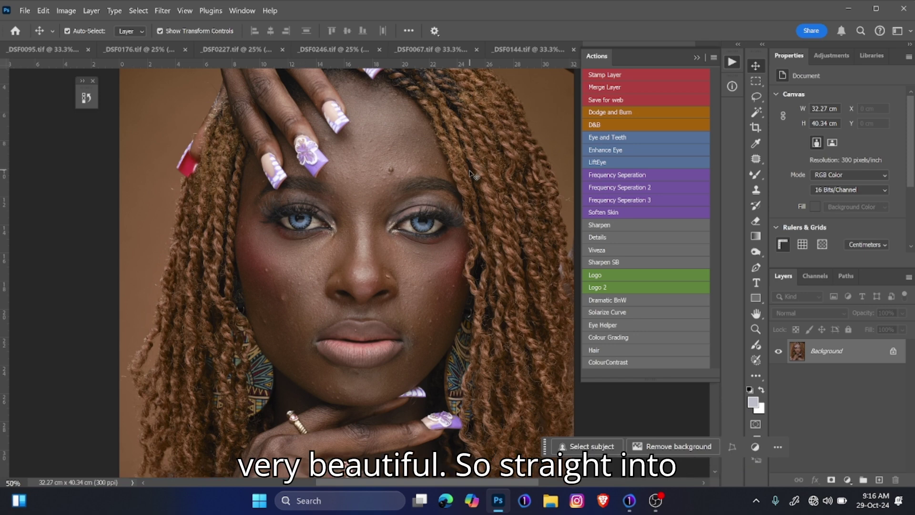
# - Try the Eye and Teeth action on the portrait, discarding the layer it adds
pyautogui.click(630, 145)
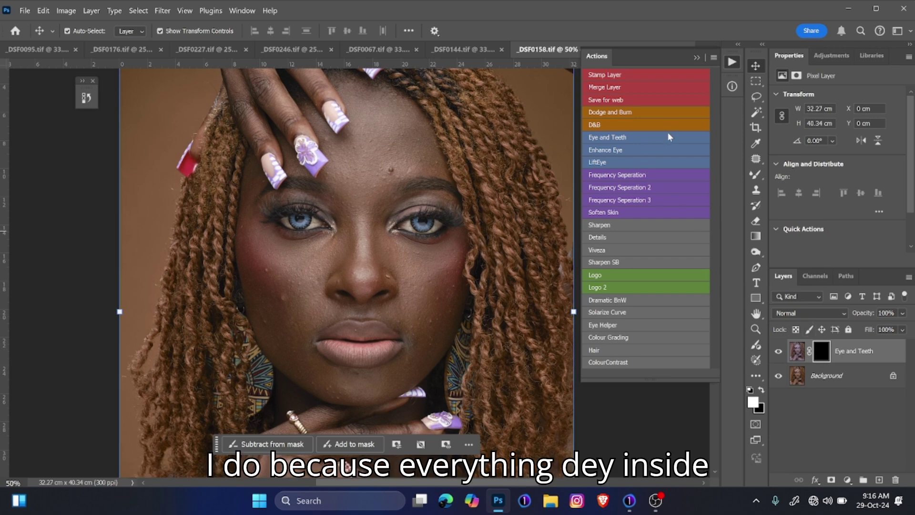
pyautogui.click(887, 356)
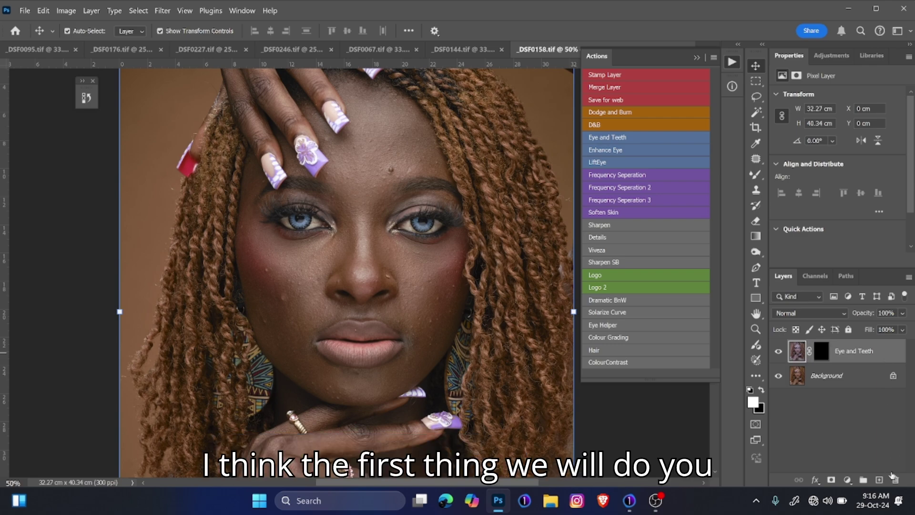
pyautogui.doubleClick(876, 348)
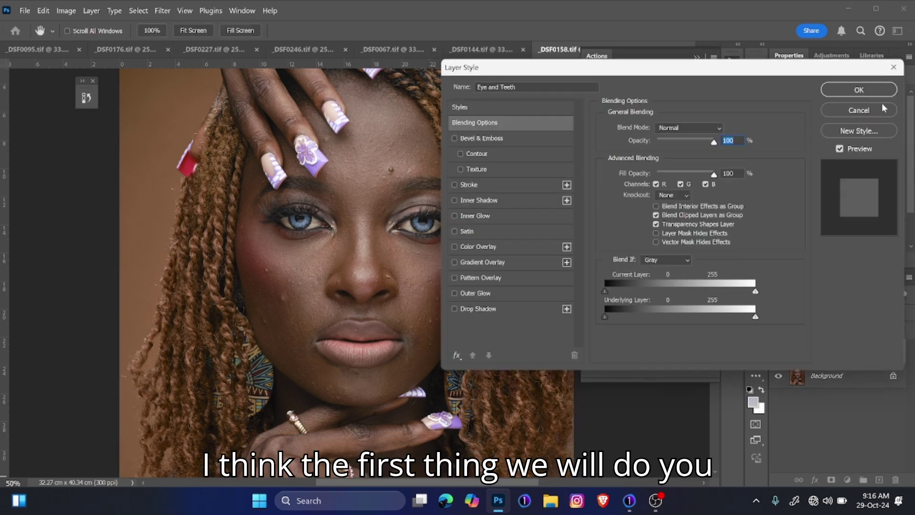
pyautogui.click(859, 110)
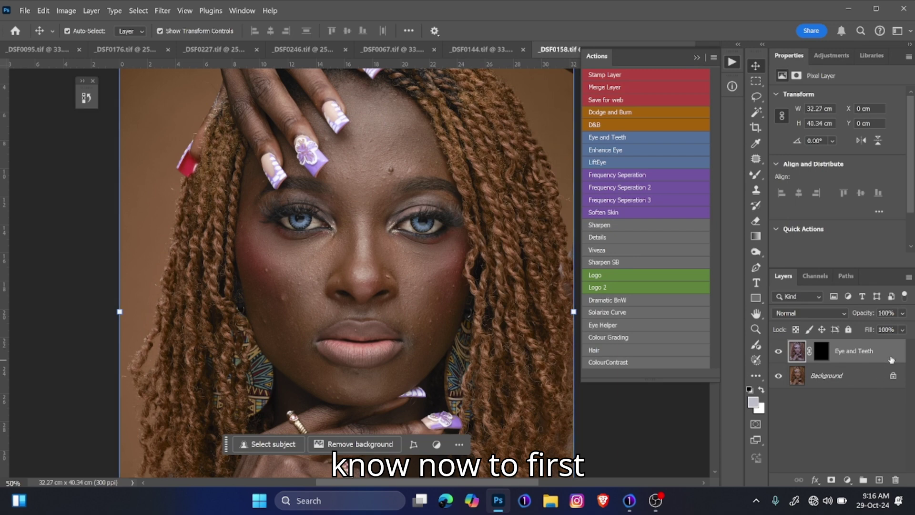
pyautogui.moveTo(891, 358); pyautogui.dragTo(893, 480)
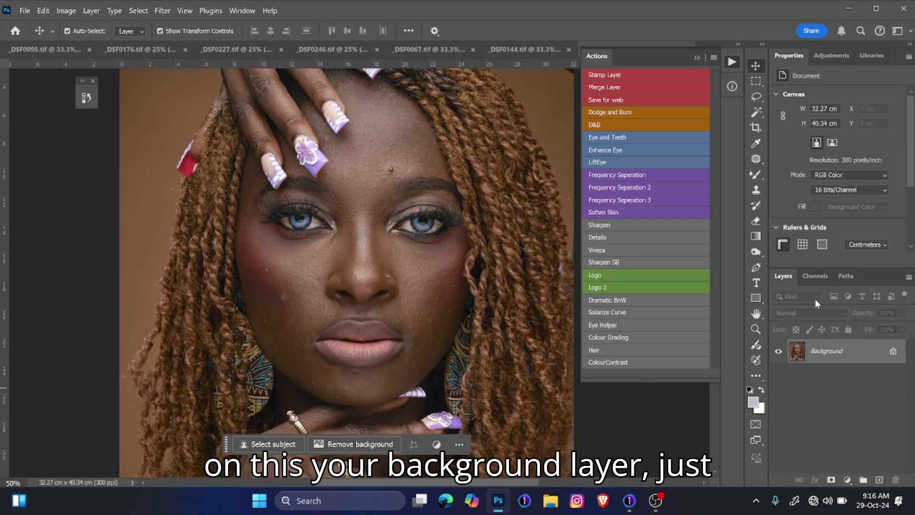
# - Duplicate the Background layer and open the copy in the Camera Raw Filter
pyautogui.hotkey('ctrl', 'j')
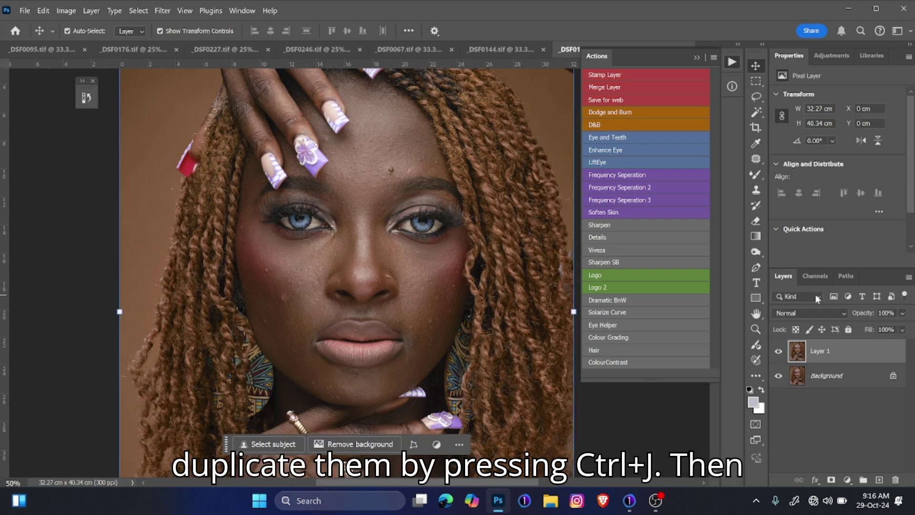
pyautogui.click(163, 11)
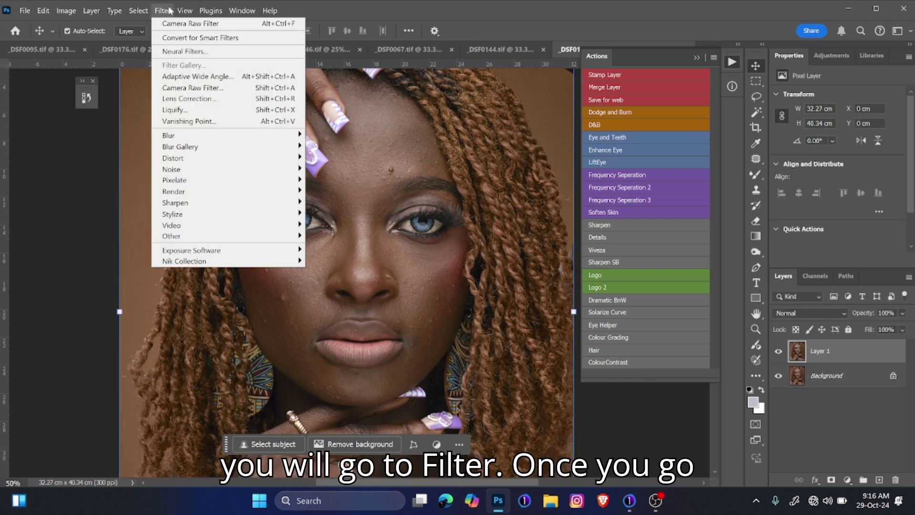
pyautogui.click(180, 90)
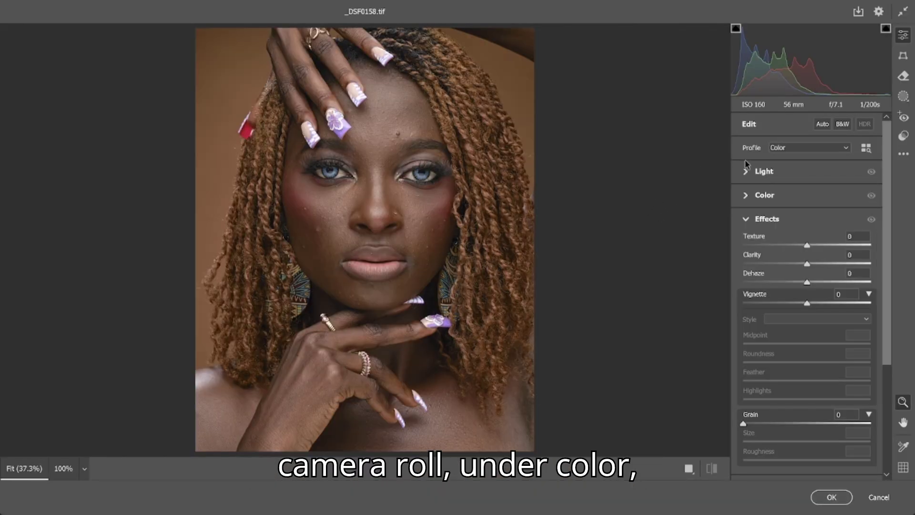
# - Cool the duplicate layer by setting Temperature to -42 and lower its overall Saturation to -32
pyautogui.click(748, 197)
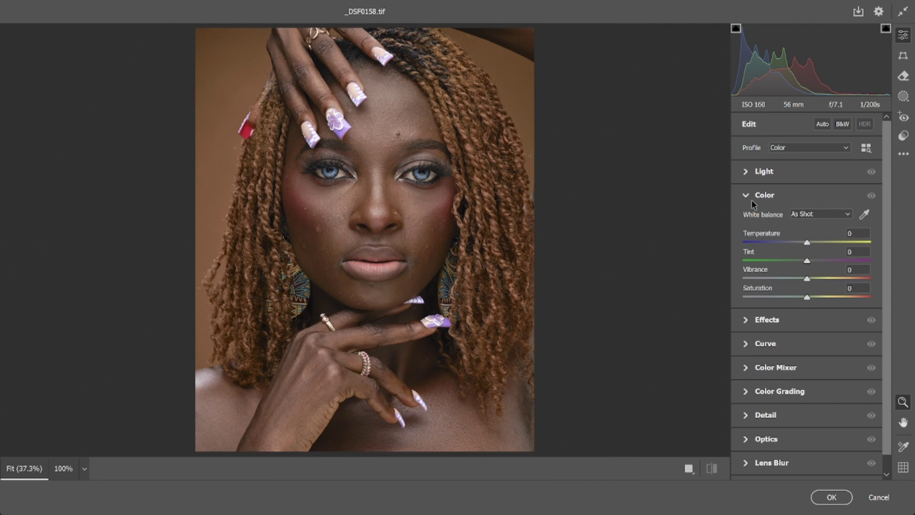
pyautogui.moveTo(807, 243); pyautogui.dragTo(767, 244)
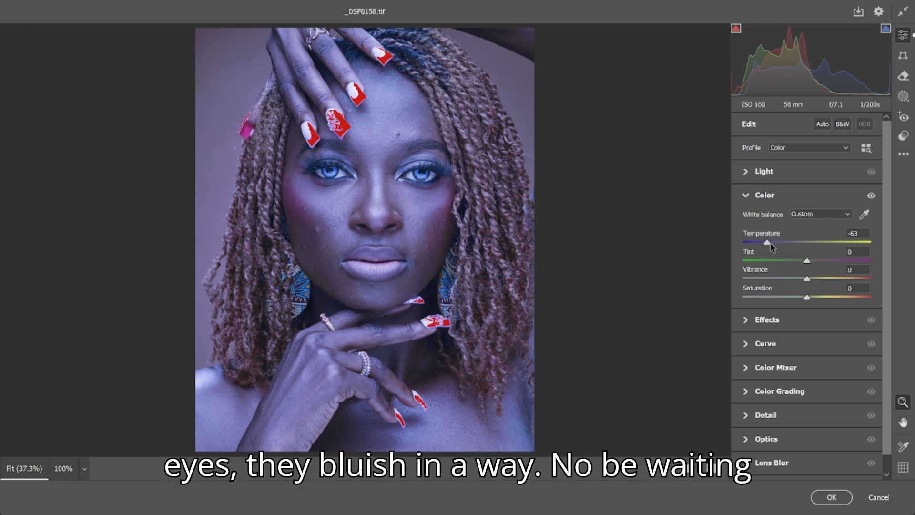
pyautogui.moveTo(769, 246); pyautogui.dragTo(781, 245)
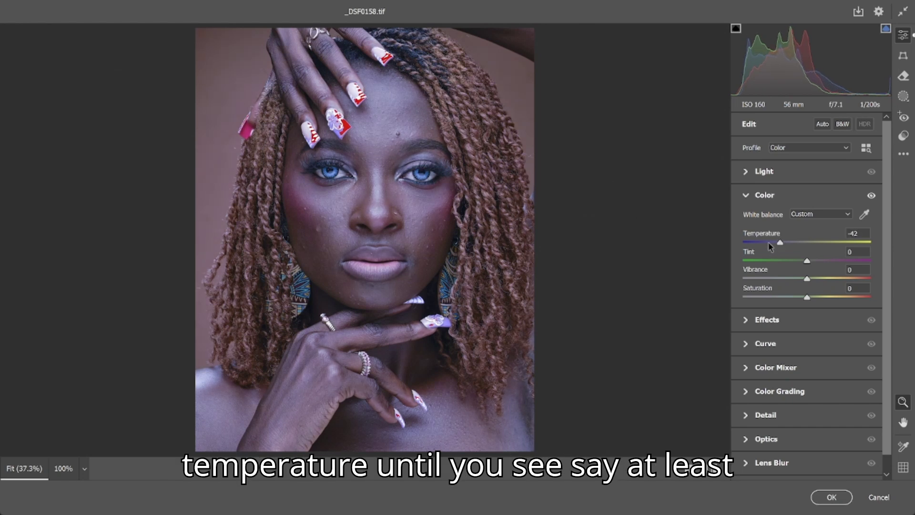
pyautogui.click(759, 201)
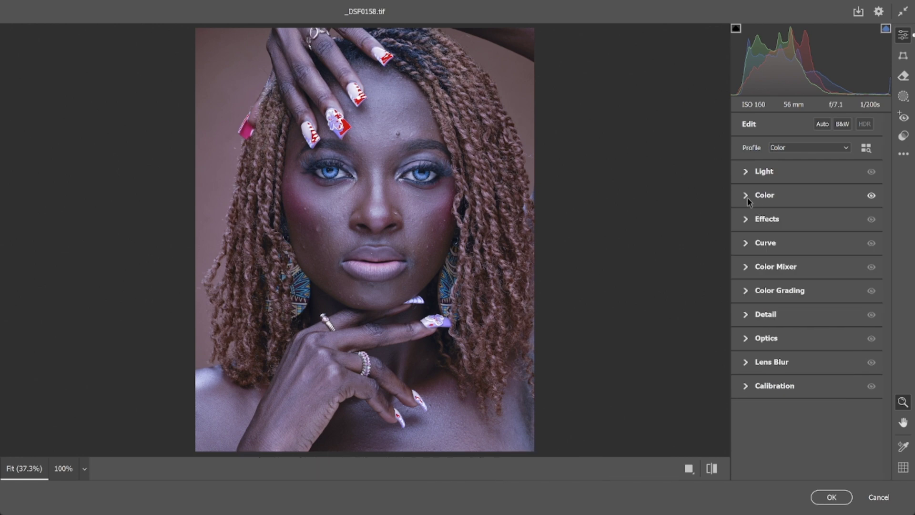
pyautogui.click(748, 197)
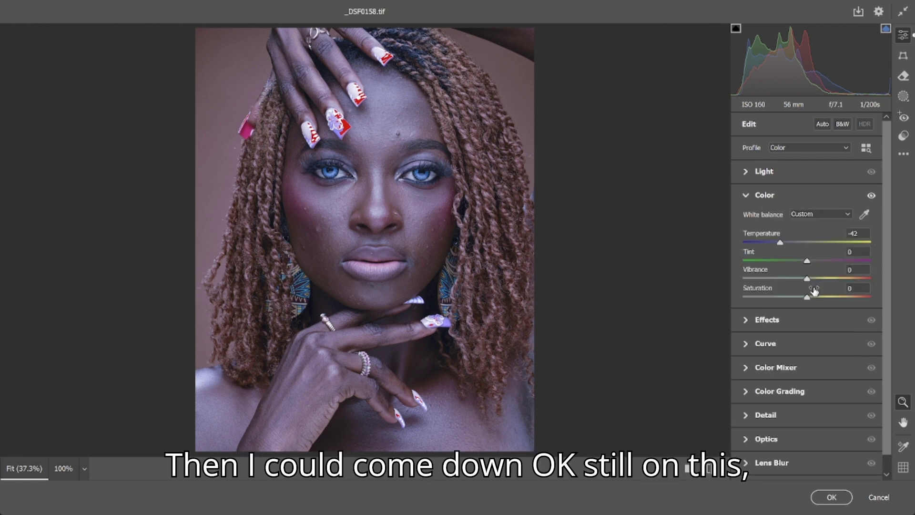
pyautogui.moveTo(807, 297); pyautogui.dragTo(787, 300)
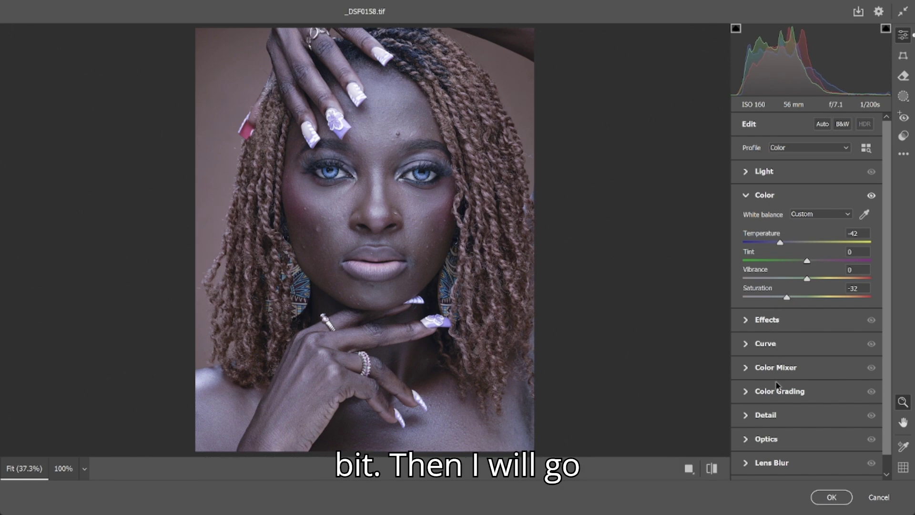
# - Reduce individual color saturation in the Color Mixer, setting Yellows to -100 and Reds to -91
pyautogui.click(747, 368)
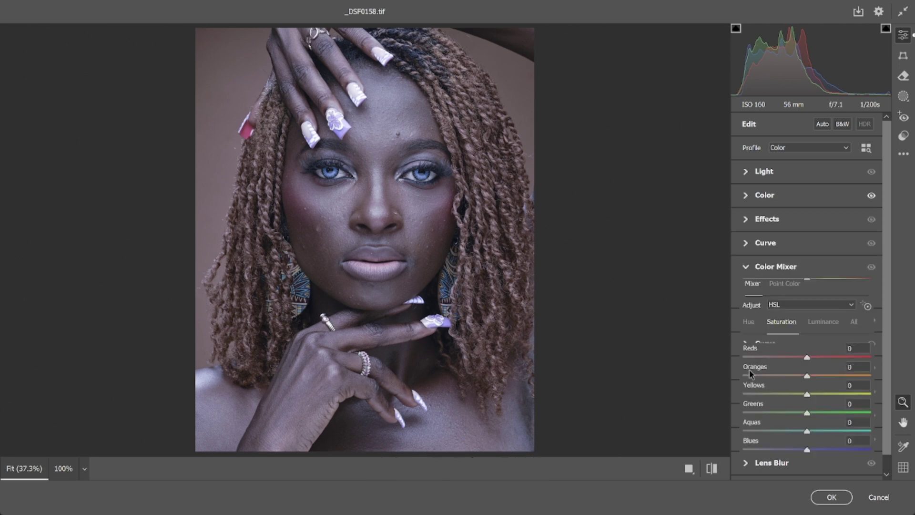
pyautogui.click(866, 227)
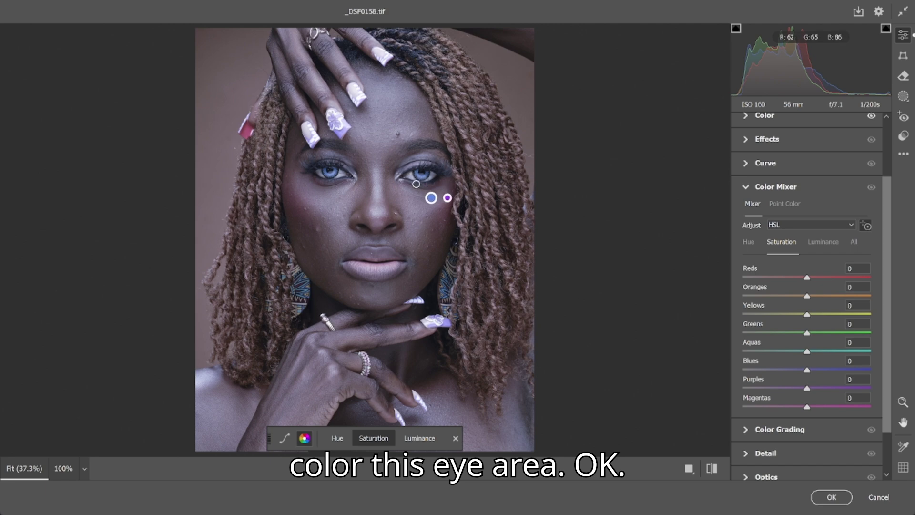
pyautogui.moveTo(808, 318); pyautogui.dragTo(732, 315)
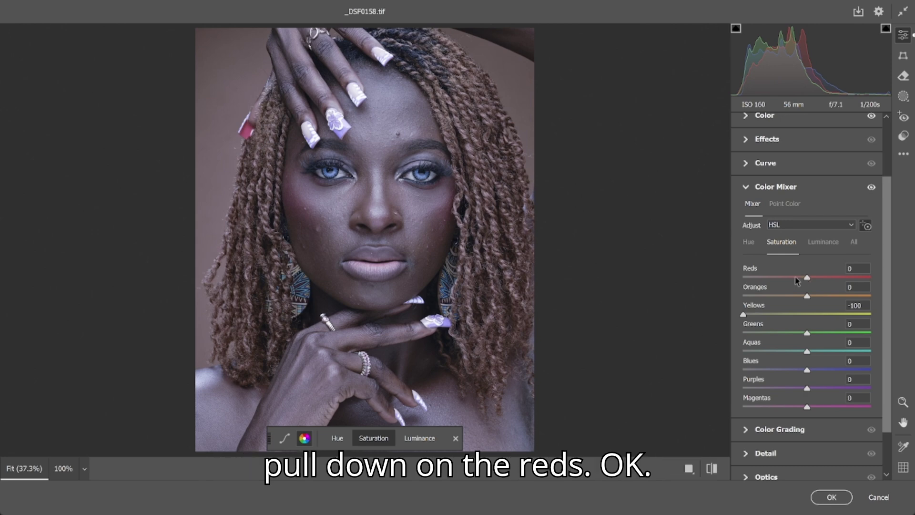
pyautogui.moveTo(807, 278); pyautogui.dragTo(749, 278)
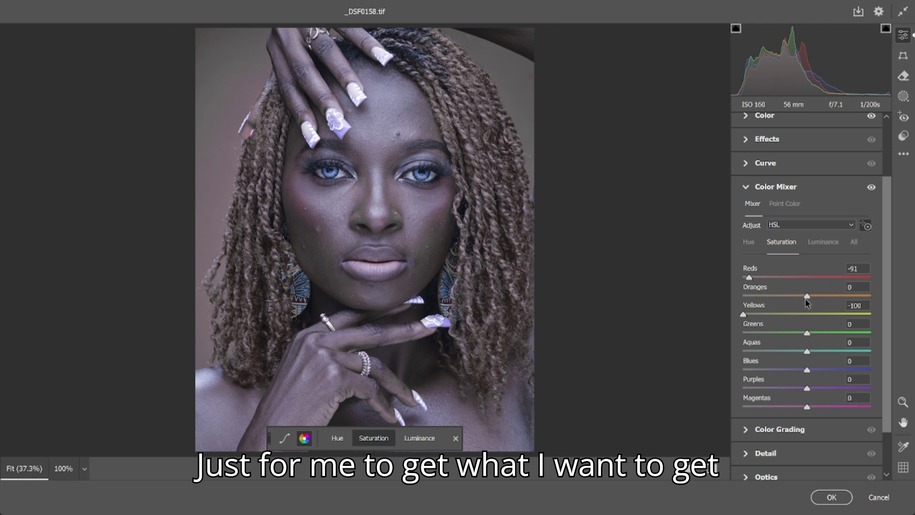
# - Raise the overall Saturation in the Color settings to -6
pyautogui.click(746, 188)
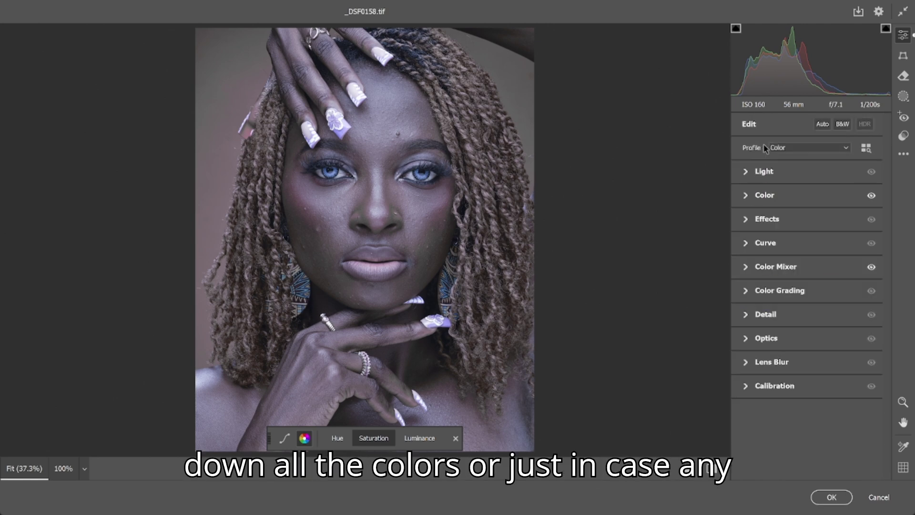
pyautogui.click(748, 200)
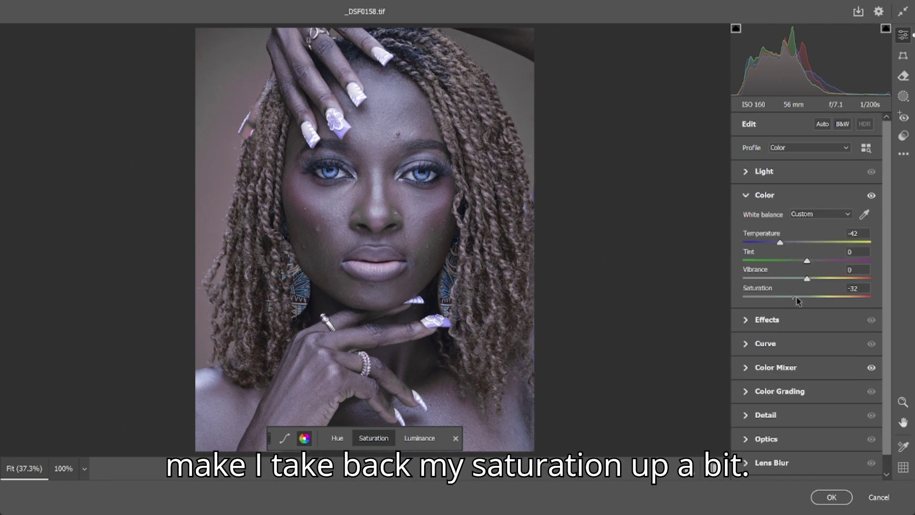
pyautogui.moveTo(797, 299); pyautogui.dragTo(803, 297)
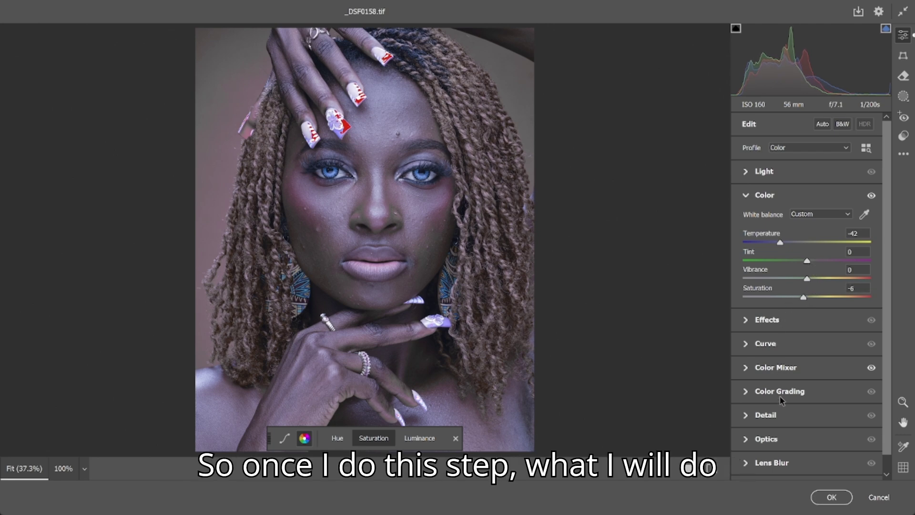
# - Brighten the image with an Exposure of +0.35 and apply the Camera Raw adjustments to the layer
pyautogui.click(747, 172)
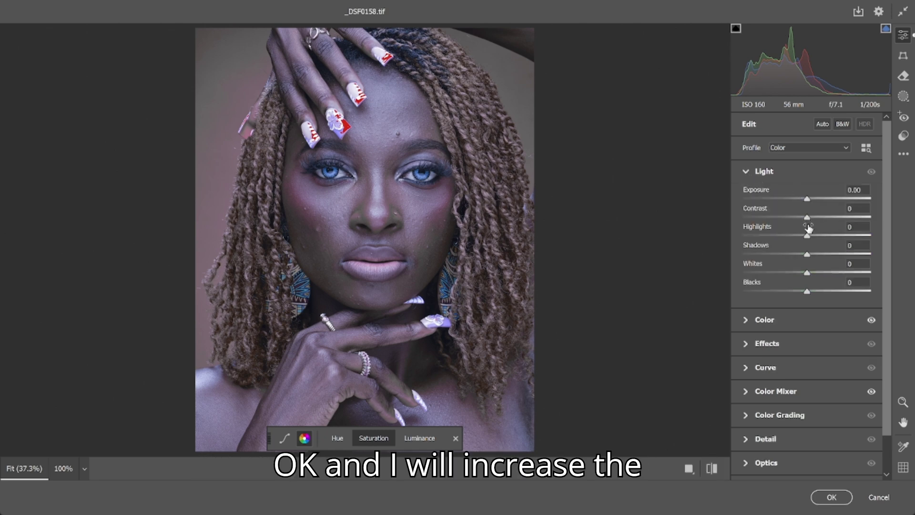
pyautogui.moveTo(811, 198); pyautogui.dragTo(811, 199)
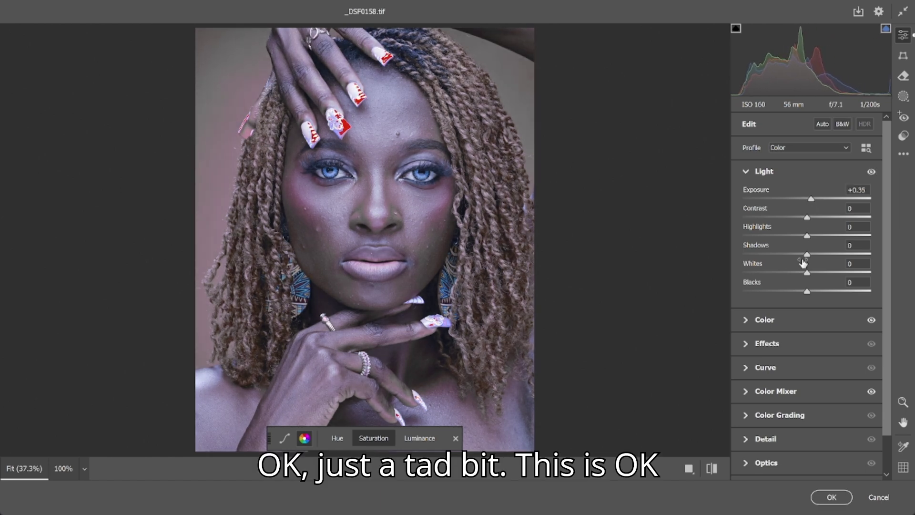
pyautogui.click(832, 495)
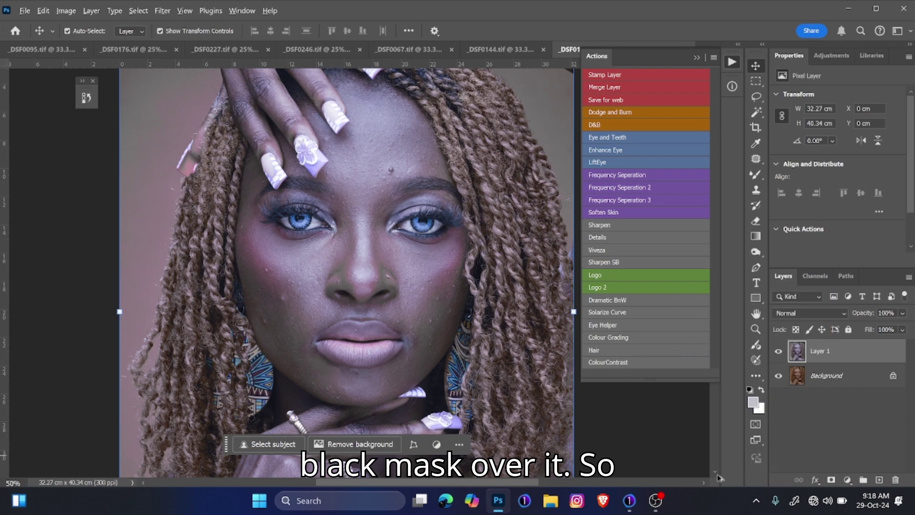
# - Add a black mask to the cooled copy and switch from the Mixer Brush to the standard Brush tool
pyautogui.keyDown('alt'); pyautogui.click(832, 480); pyautogui.keyUp('alt')
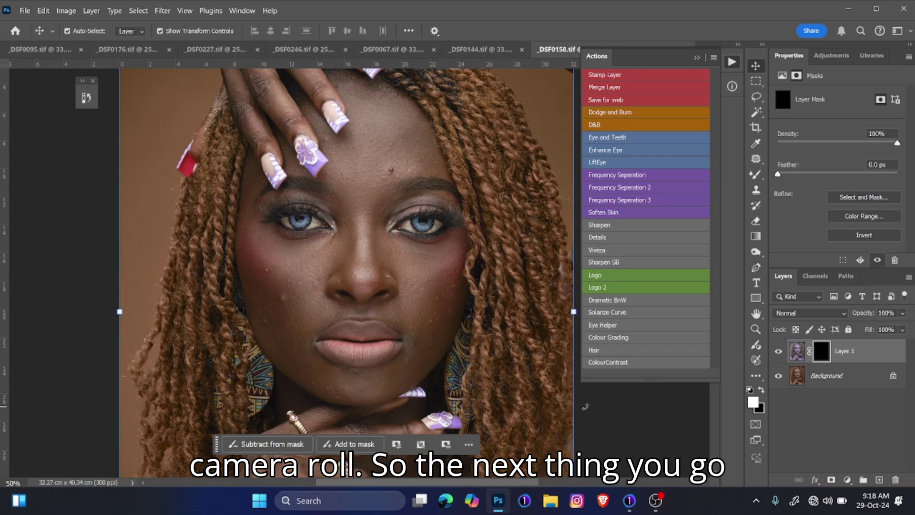
pyautogui.press('b')
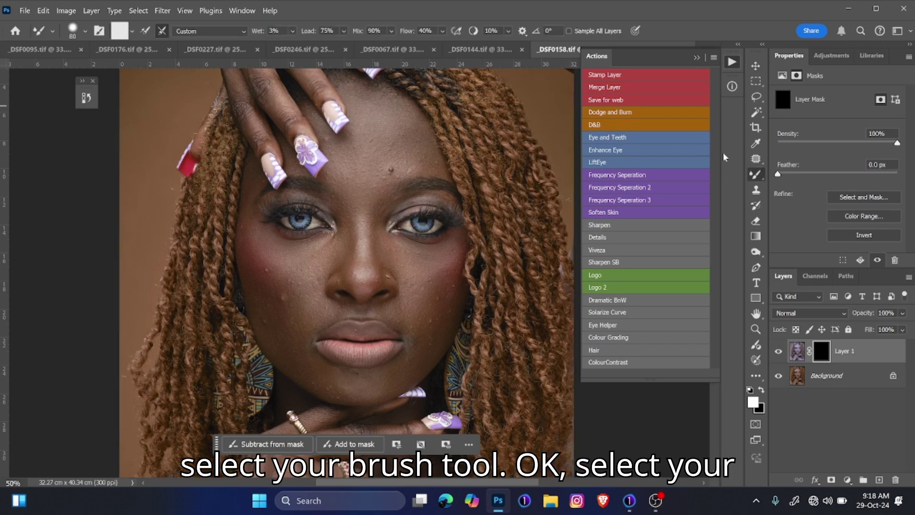
pyautogui.rightClick(756, 177)
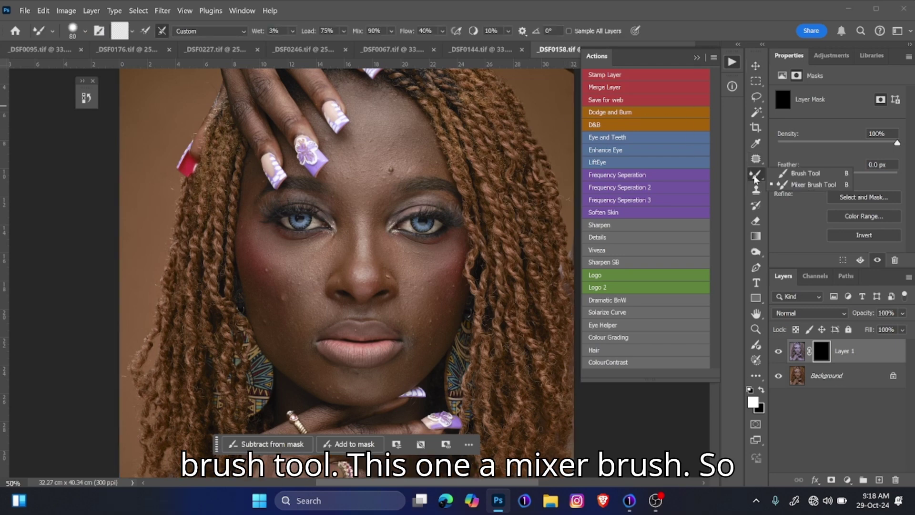
pyautogui.click(817, 174)
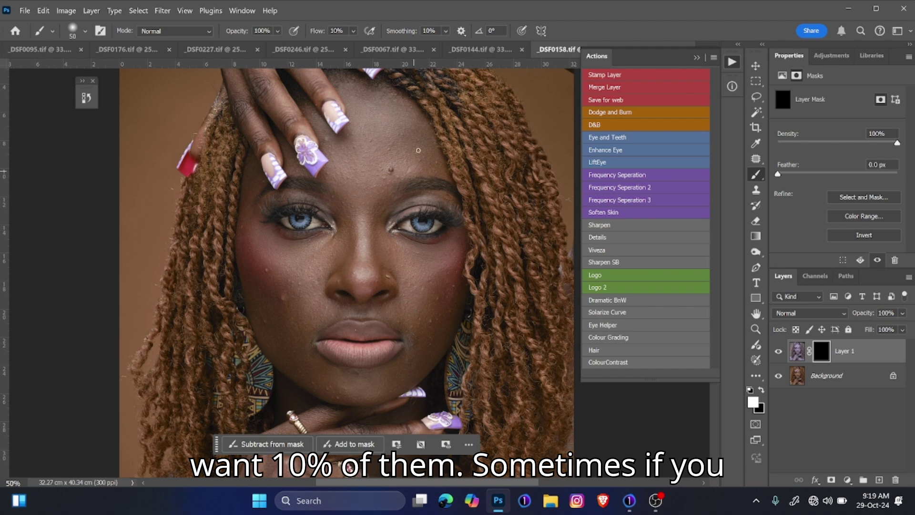
# - Try a brush setup with 99% flow and 5% opacity
pyautogui.moveTo(314, 31); pyautogui.dragTo(359, 33)
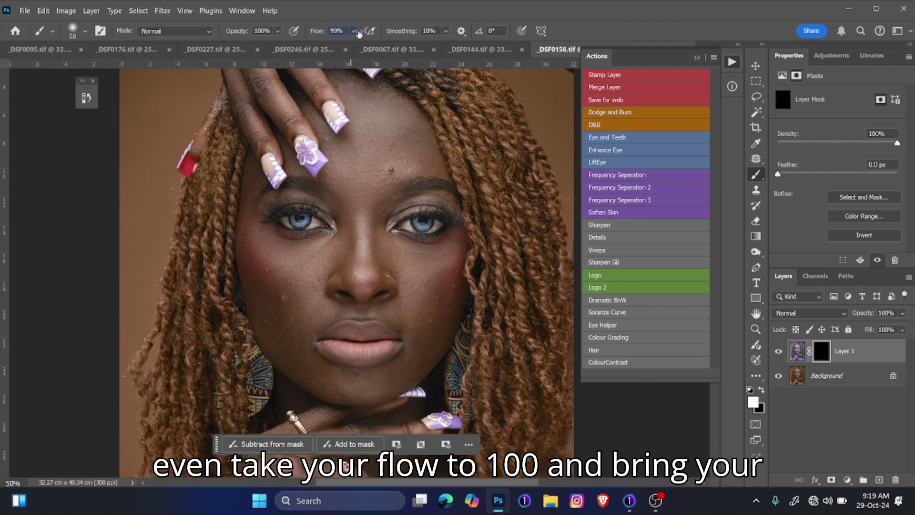
pyautogui.moveTo(246, 32); pyautogui.dragTo(178, 40)
pyautogui.press('5')
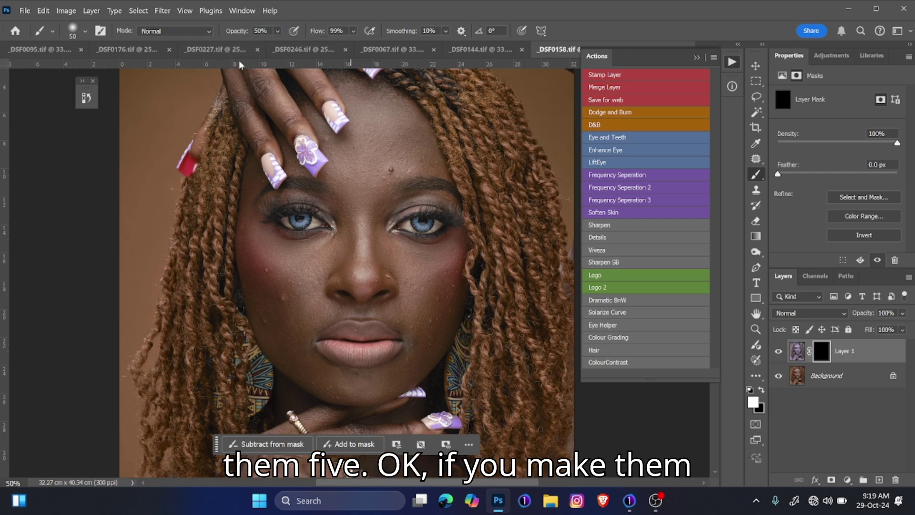
pyautogui.press('0')
pyautogui.press('5')
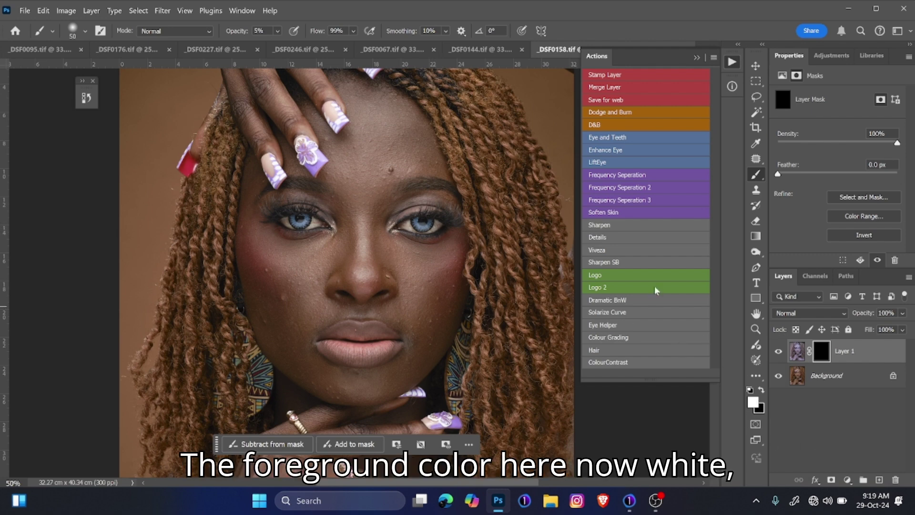
# - Reveal the cooled copy over both eyes with a white brush at 100% opacity and 10% flow, and swap the foreground to black
pyautogui.press('0')
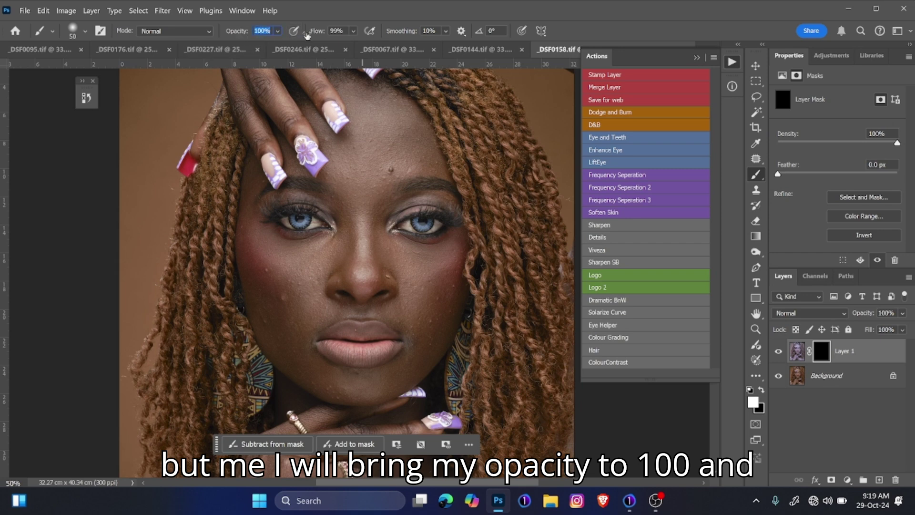
pyautogui.moveTo(316, 33); pyautogui.dragTo(313, 31)
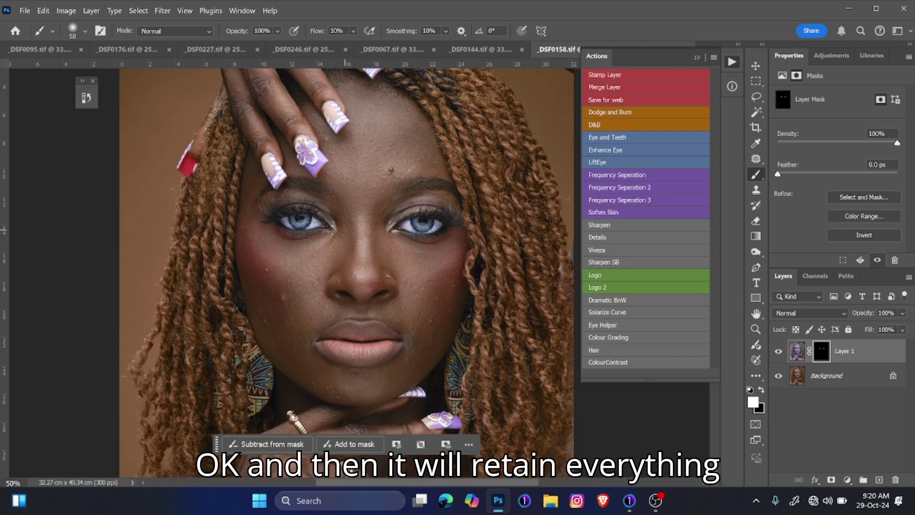
pyautogui.press('x')
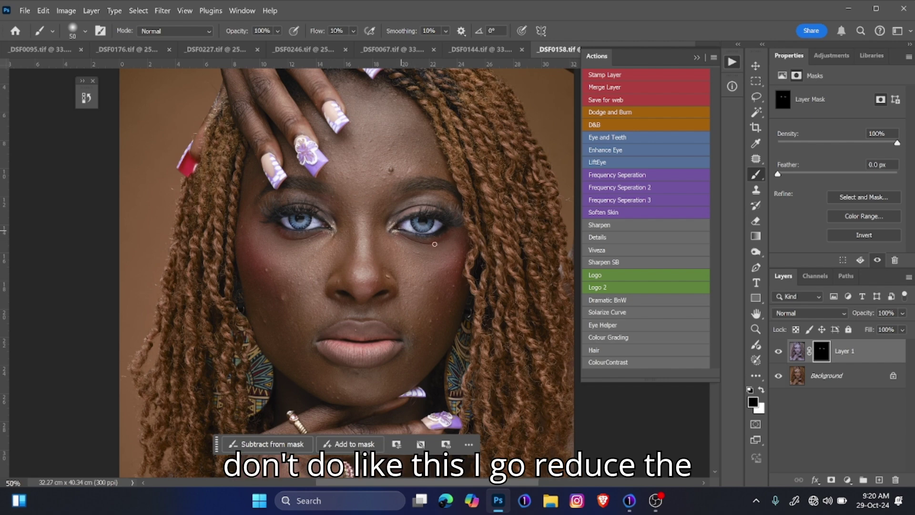
# - Compare the portrait with and without the eye retouch layer and lower that layer's opacity to 76%
pyautogui.hotkey('ctrl', '-')
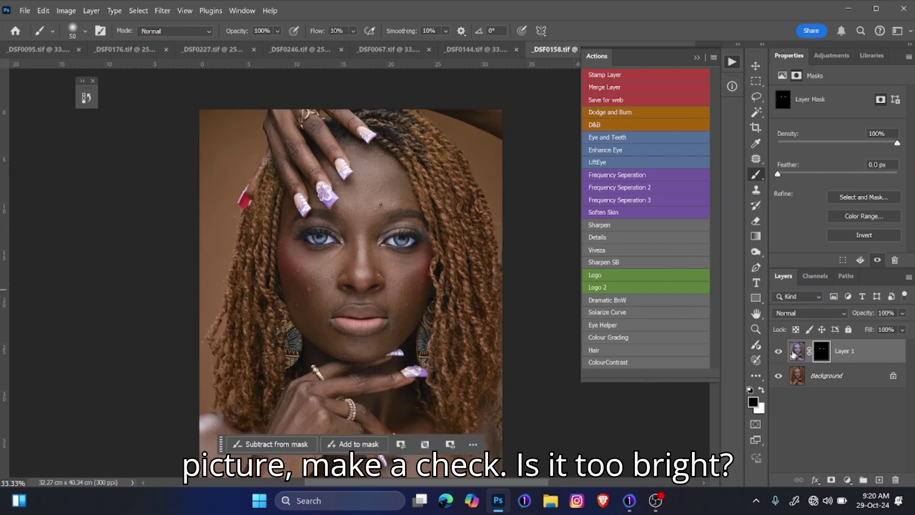
pyautogui.click(778, 355)
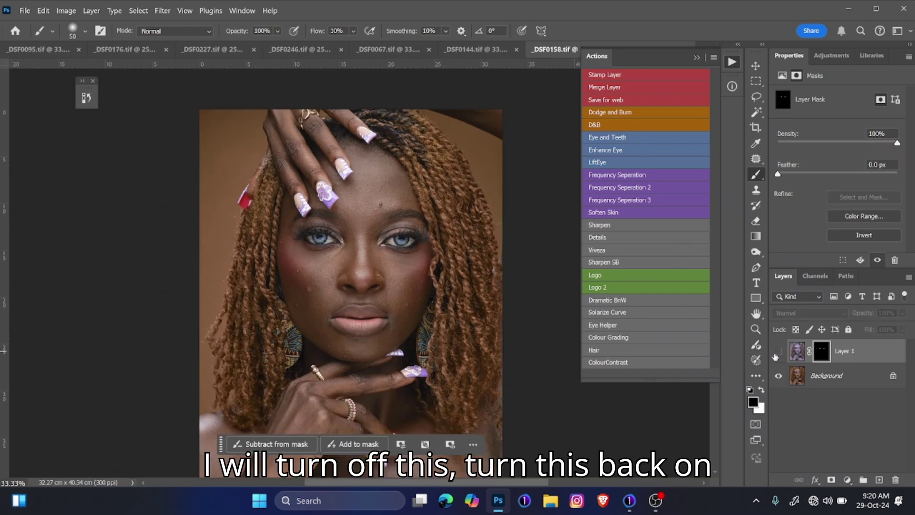
pyautogui.click(778, 353)
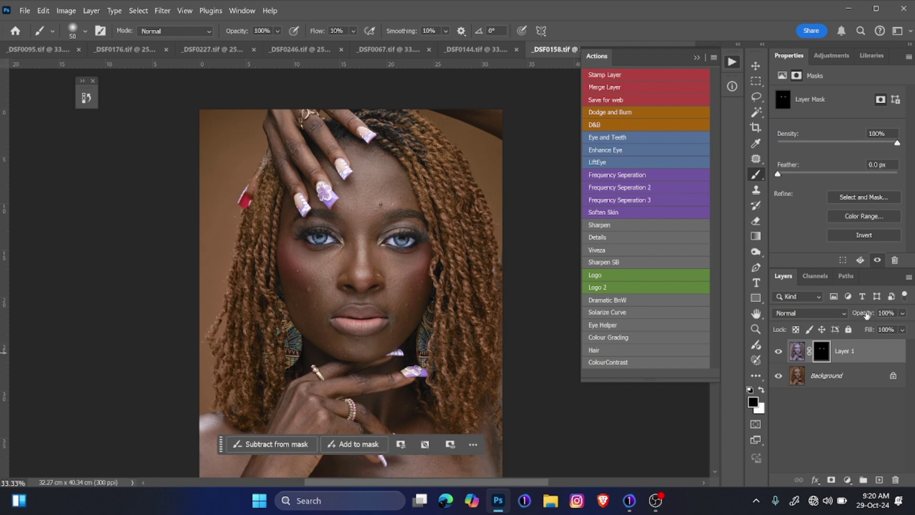
pyautogui.moveTo(866, 316); pyautogui.dragTo(825, 319)
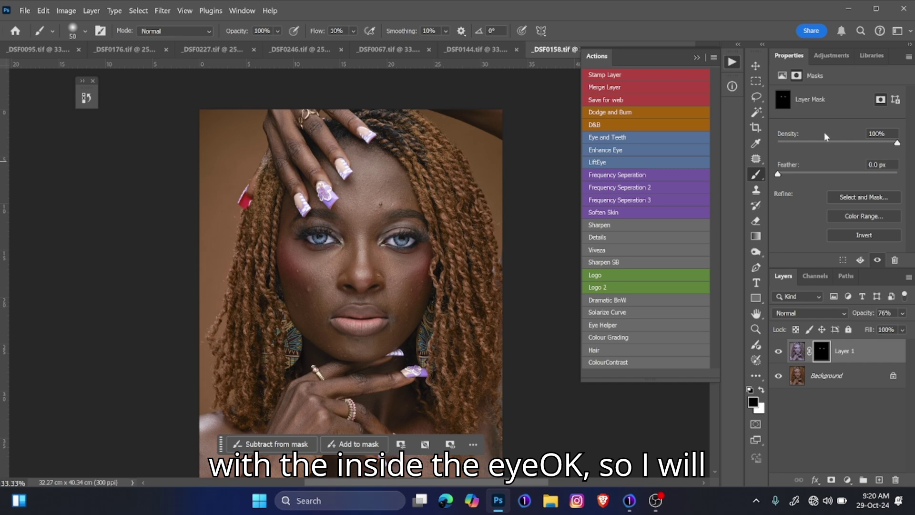
# - Add a Hue/Saturation adjustment, sample the iris color to target Cyans, and set their Saturation to +29
pyautogui.click(838, 59)
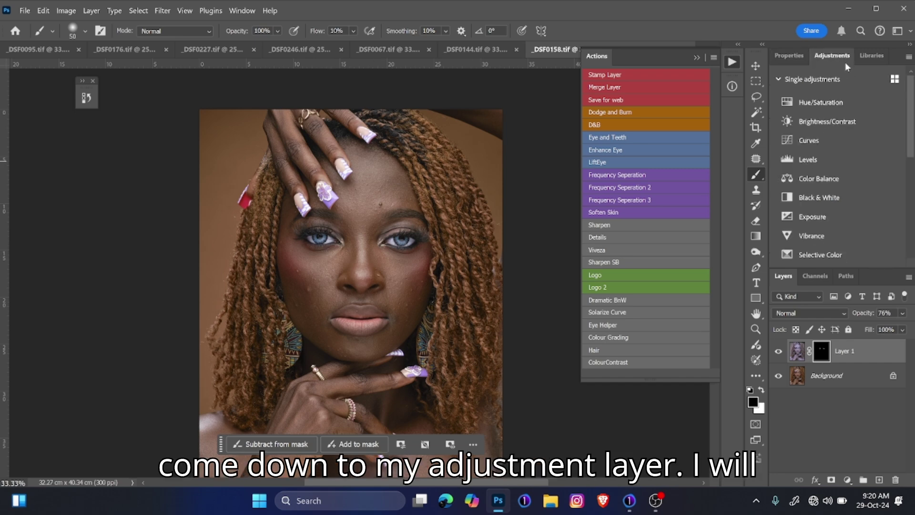
pyautogui.click(819, 105)
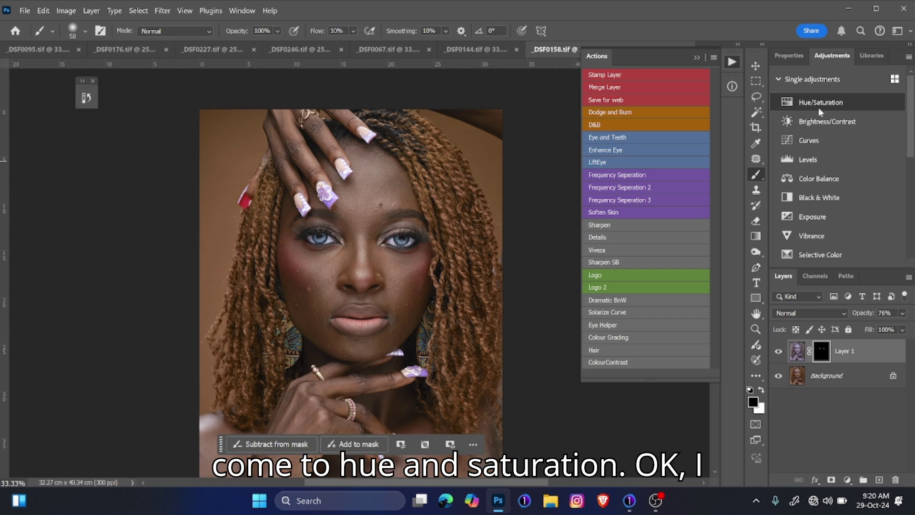
pyautogui.click(782, 111)
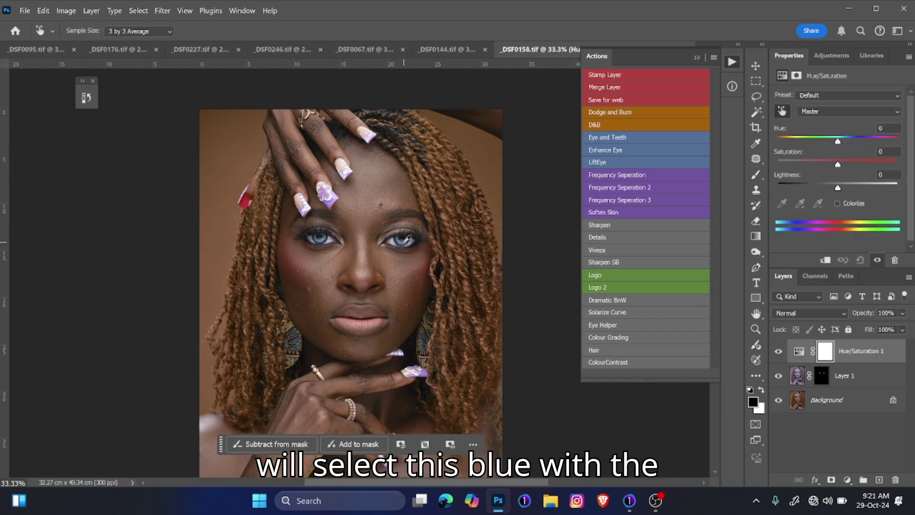
pyautogui.click(409, 238)
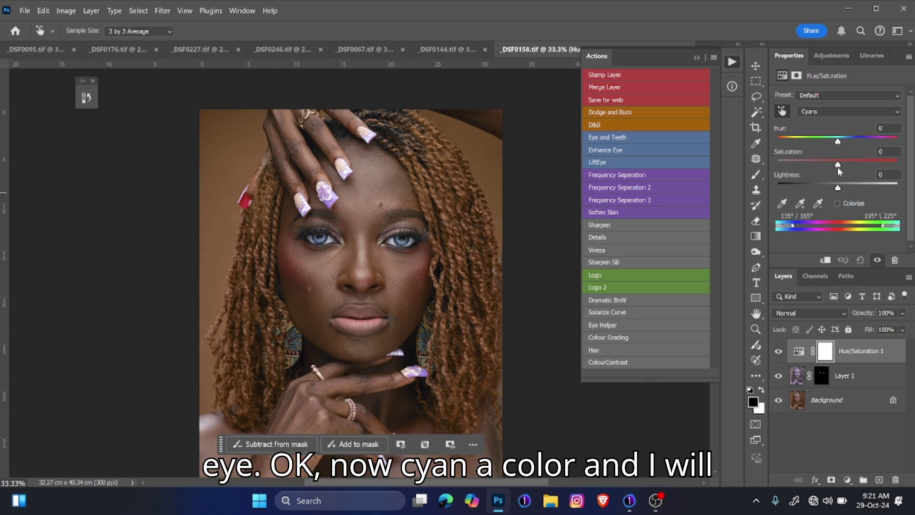
pyautogui.moveTo(842, 163); pyautogui.dragTo(854, 166)
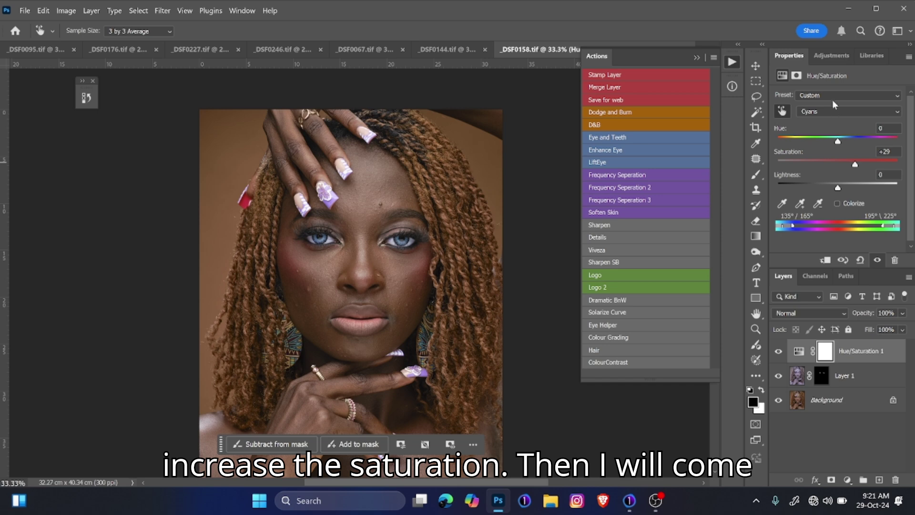
# - Add a Curves adjustment clipped to the Hue/Saturation layer and raise its midtones to output 150 at input 128
pyautogui.click(833, 56)
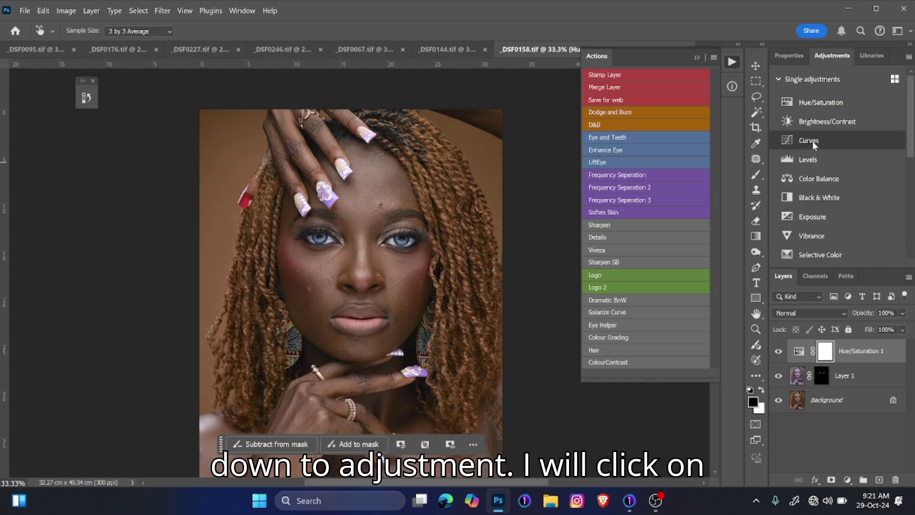
pyautogui.click(810, 141)
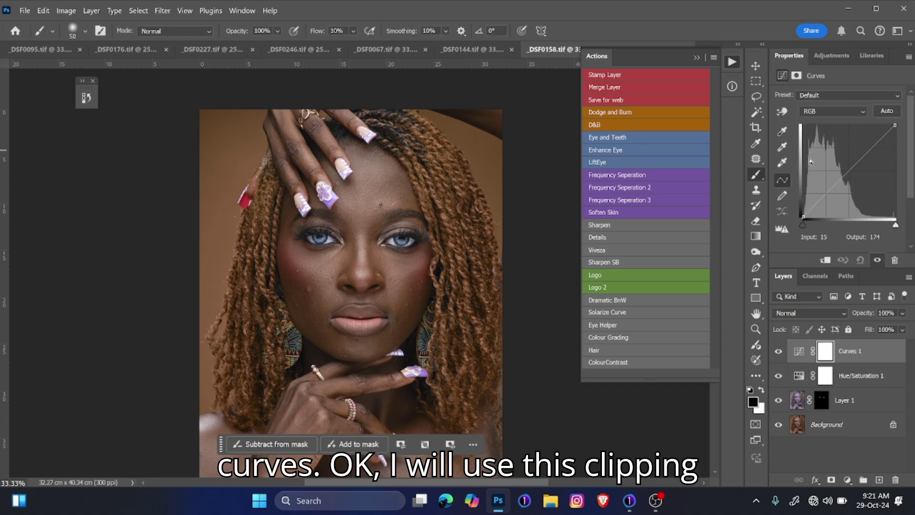
pyautogui.click(823, 261)
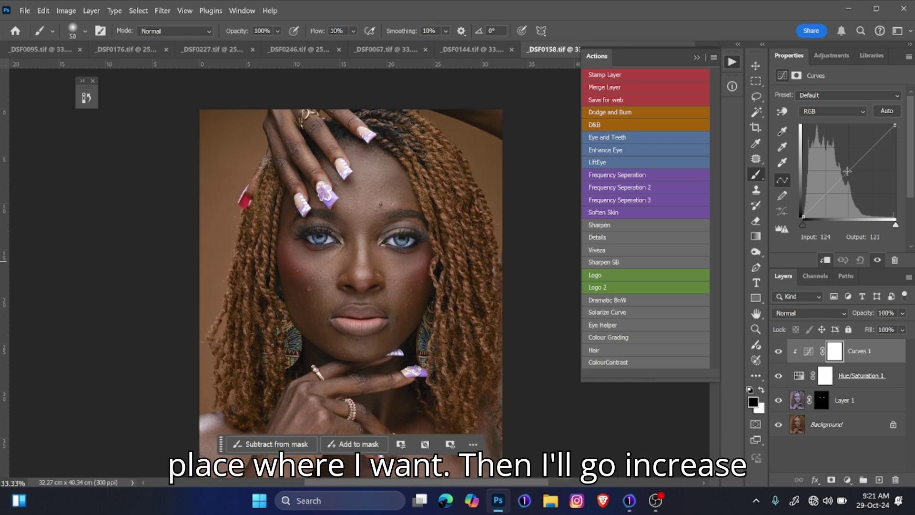
pyautogui.moveTo(846, 175); pyautogui.dragTo(849, 163)
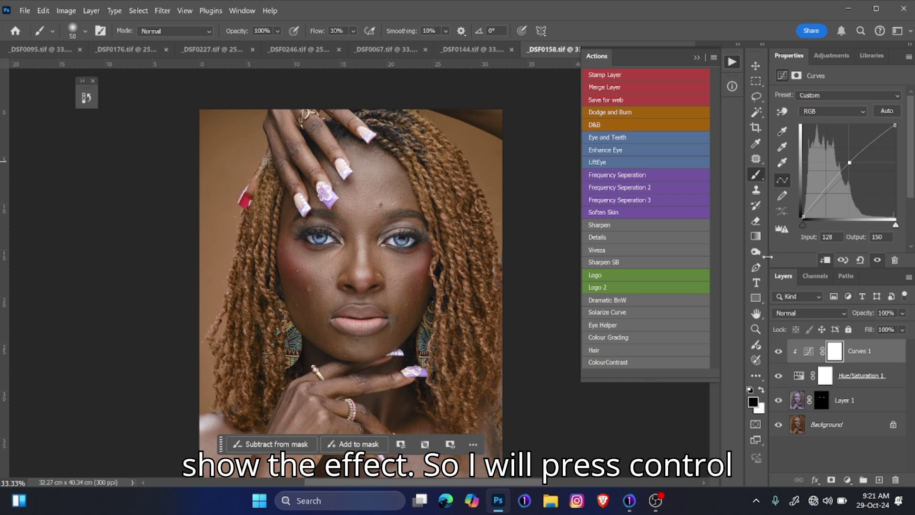
# - Invert the clipped Curves mask to black and paint the brightening into the irises with white
pyautogui.hotkey('ctrl', 'i')
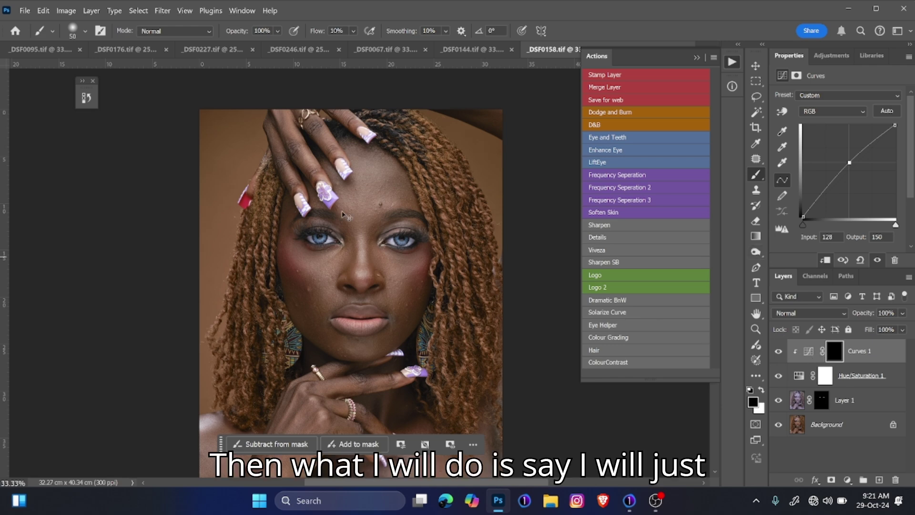
pyautogui.hotkey('ctrl', '+')
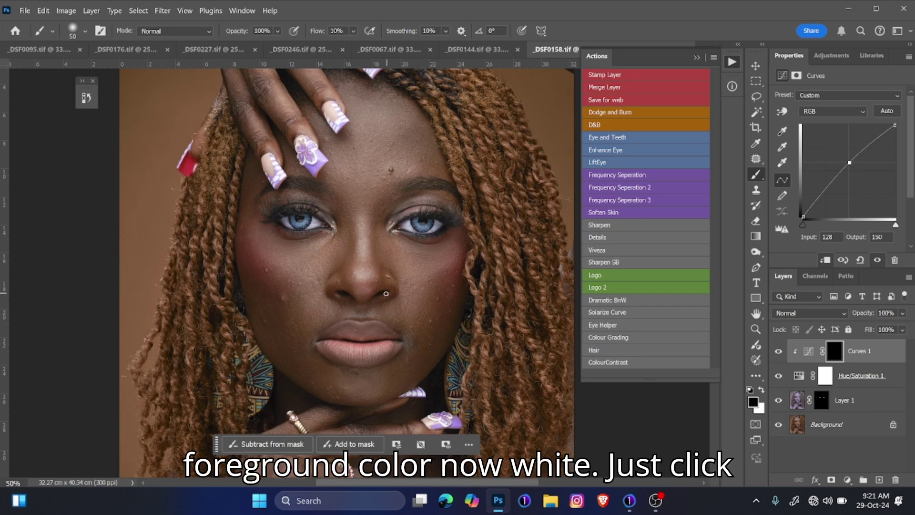
pyautogui.press('x')
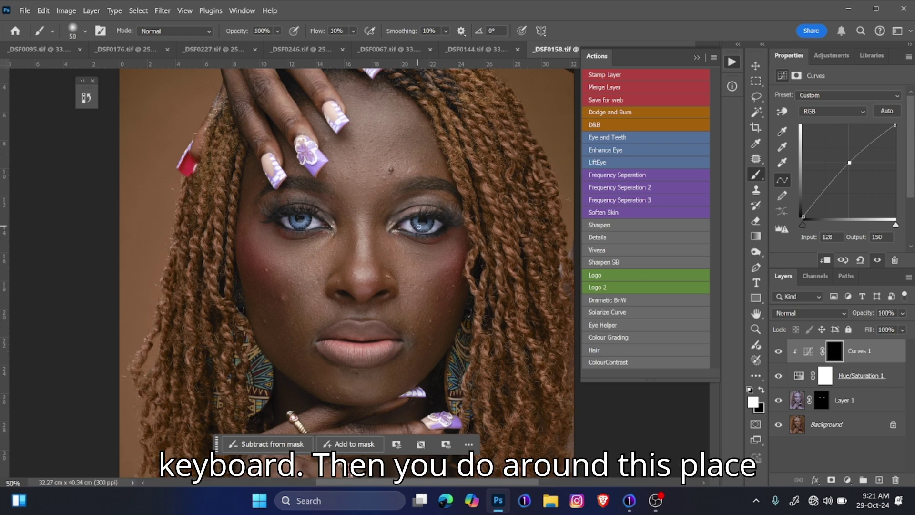
pyautogui.moveTo(431, 226); pyautogui.dragTo(420, 229)
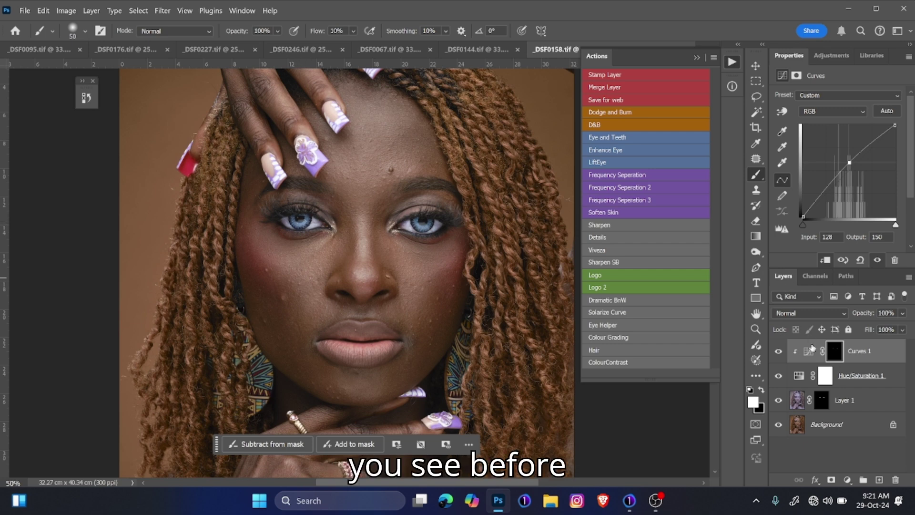
# - Compare the eyes with and without the Curves and Hue/Saturation adjustments, and group these two layers
pyautogui.click(779, 352)
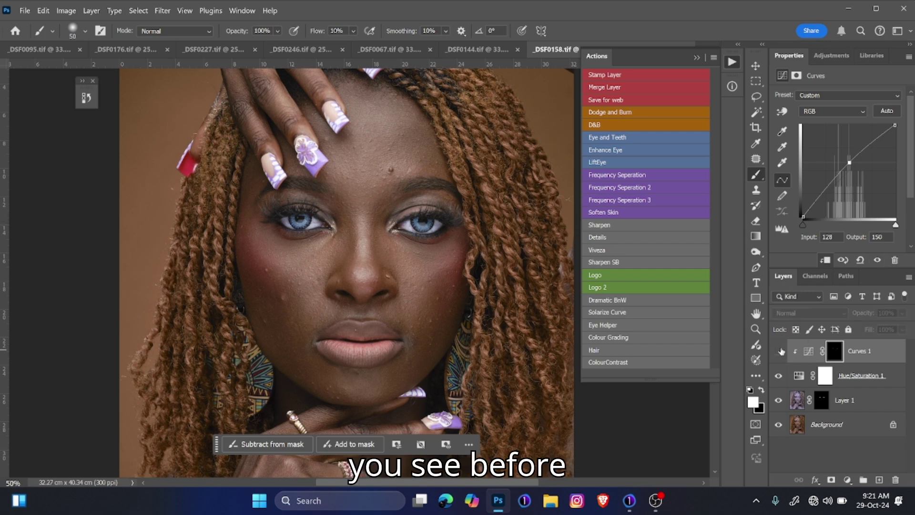
pyautogui.click(779, 352)
pyautogui.click(780, 376)
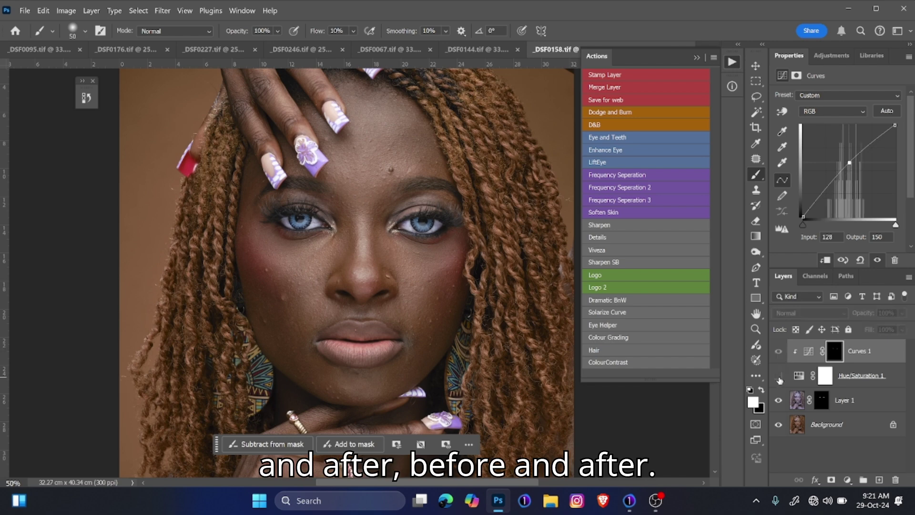
pyautogui.click(780, 377)
pyautogui.keyDown('shift'); pyautogui.click(876, 386); pyautogui.keyUp('shift')
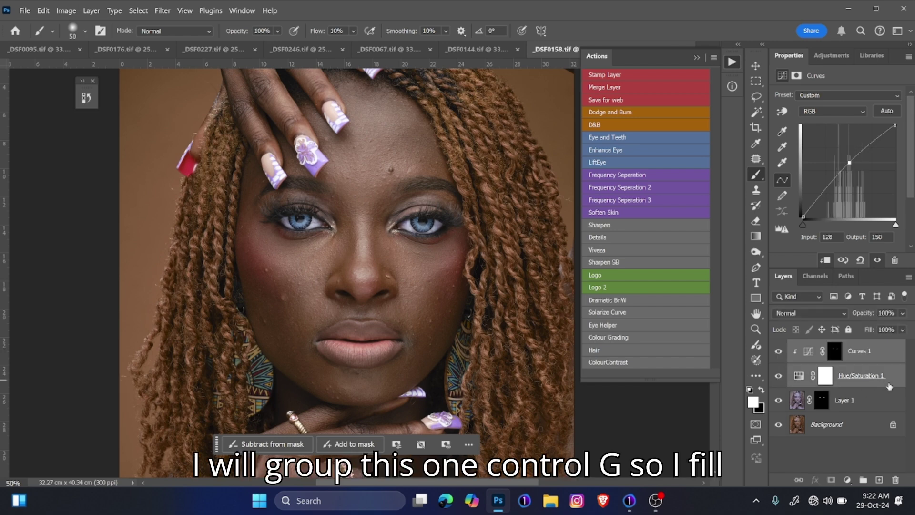
pyautogui.hotkey('ctrl', 'g')
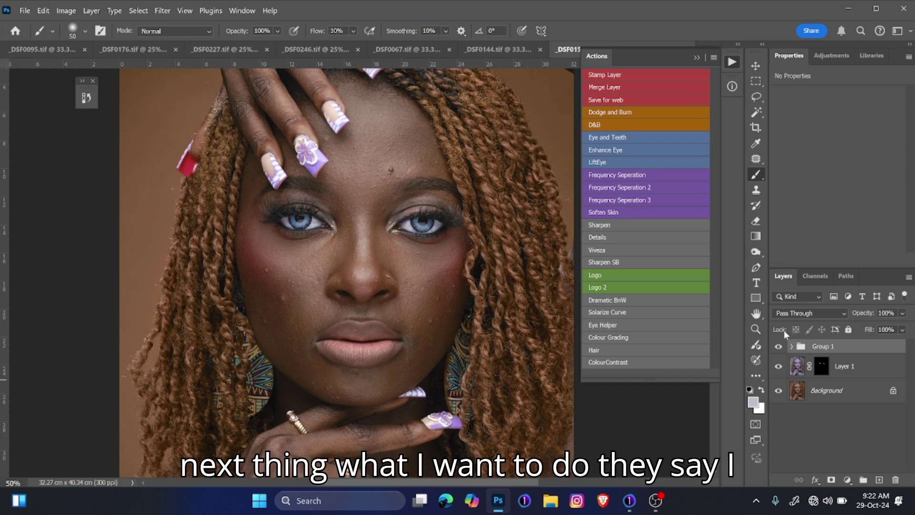
# - Add a Curves adjustment above the group with the black point moved to input 10, and invert its mask to black
pyautogui.click(833, 55)
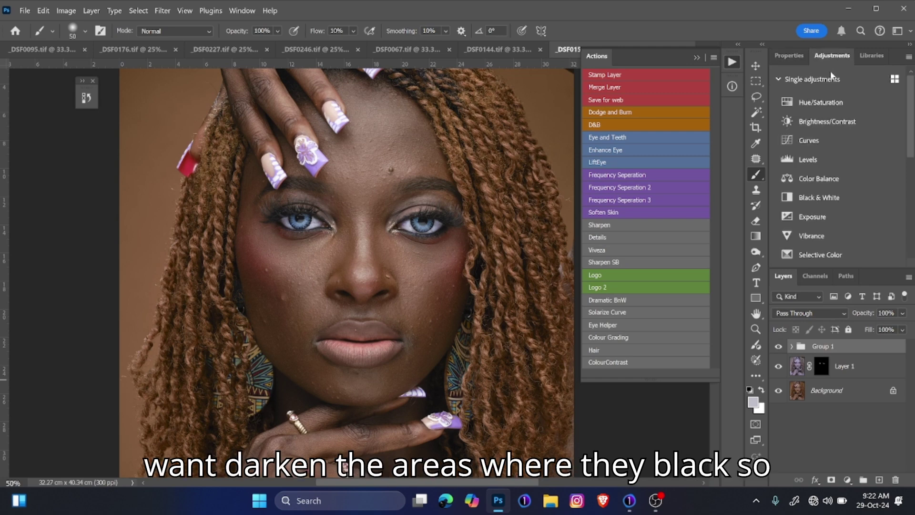
pyautogui.click(817, 142)
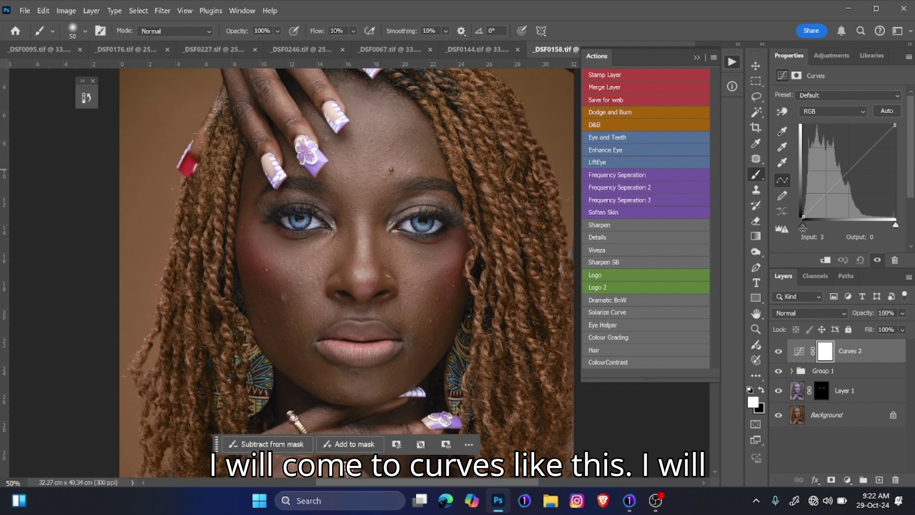
pyautogui.moveTo(802, 223); pyautogui.dragTo(808, 222)
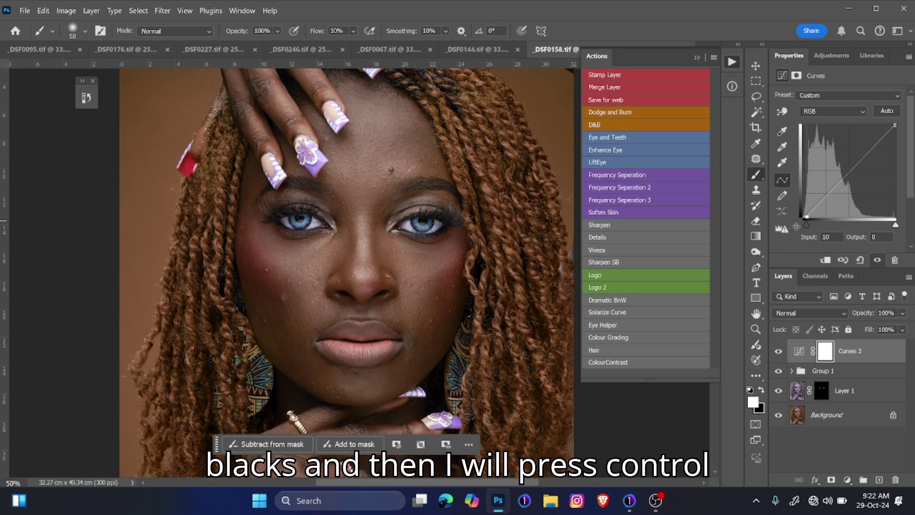
pyautogui.hotkey('ctrl', 'i')
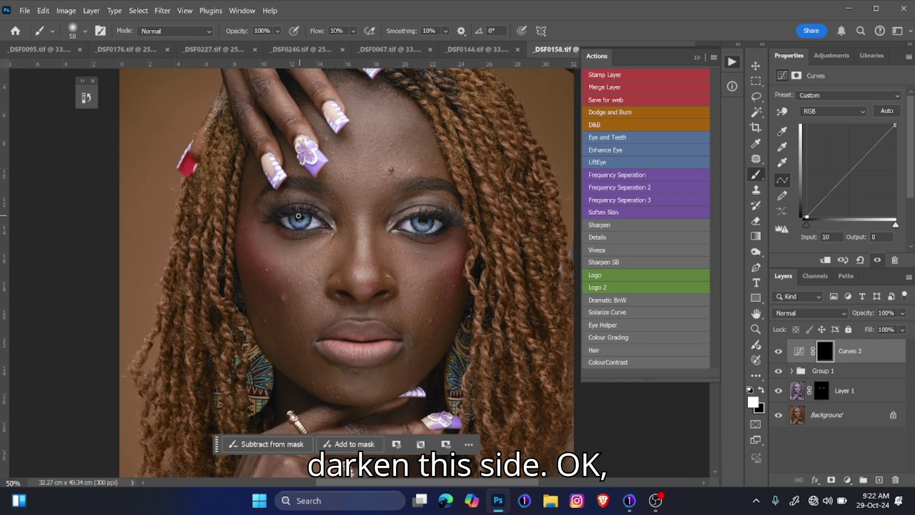
# - Paint white on the Curves mask around both eyes to darken those areas, using a 70 px and smaller brush, and compare before and after
pyautogui.press(']')
pyautogui.press(']')
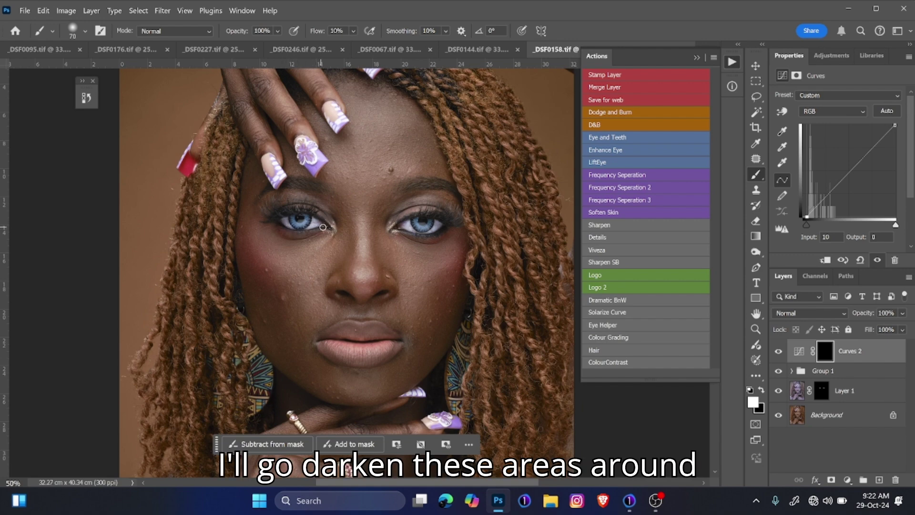
pyautogui.moveTo(316, 217)
pyautogui.mouseDown()
pyautogui.moveTo(264, 221)
pyautogui.moveTo(275, 220)
pyautogui.moveTo(259, 206)
pyautogui.moveTo(276, 215)
pyautogui.moveTo(284, 199)
pyautogui.moveTo(313, 210)
pyautogui.mouseUp()
pyautogui.moveTo(398, 225)
pyautogui.mouseDown()
pyautogui.moveTo(447, 202)
pyautogui.moveTo(460, 223)
pyautogui.moveTo(401, 232)
pyautogui.mouseUp()
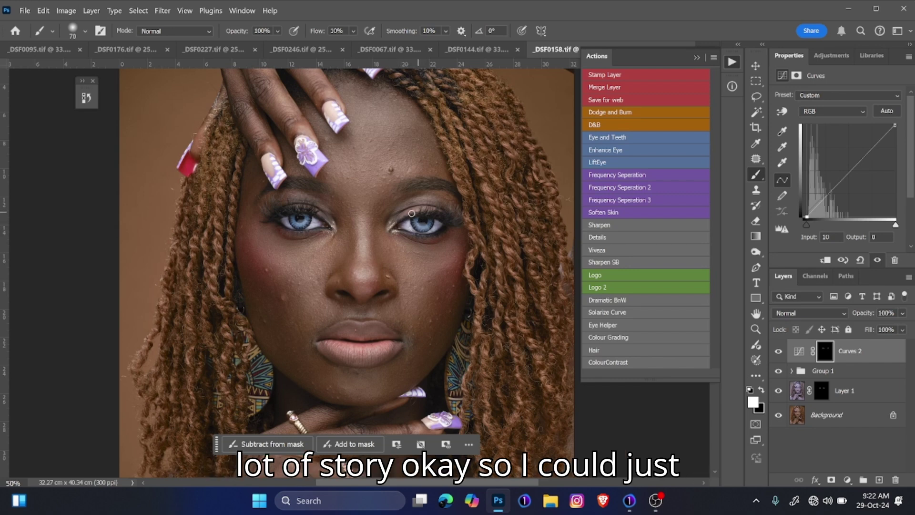
pyautogui.press('[')
pyautogui.press('[')
pyautogui.press('[')
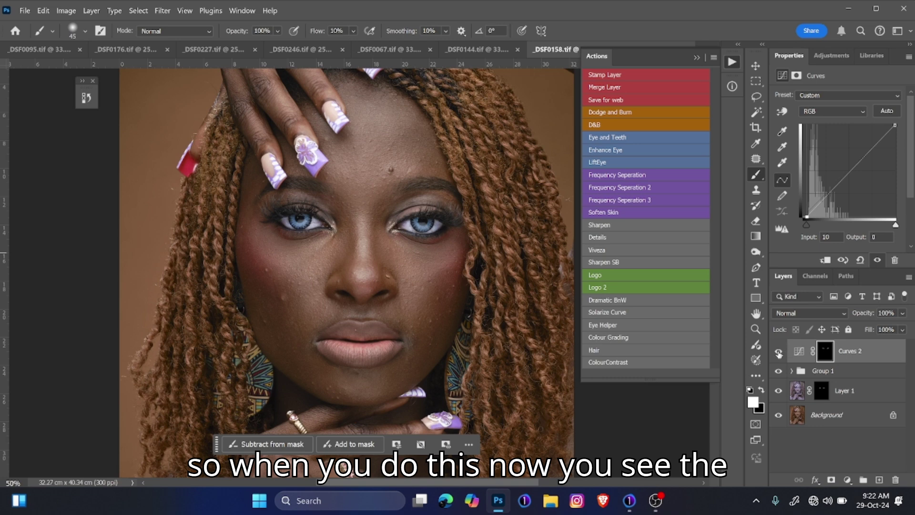
pyautogui.click(779, 351)
pyautogui.click(778, 352)
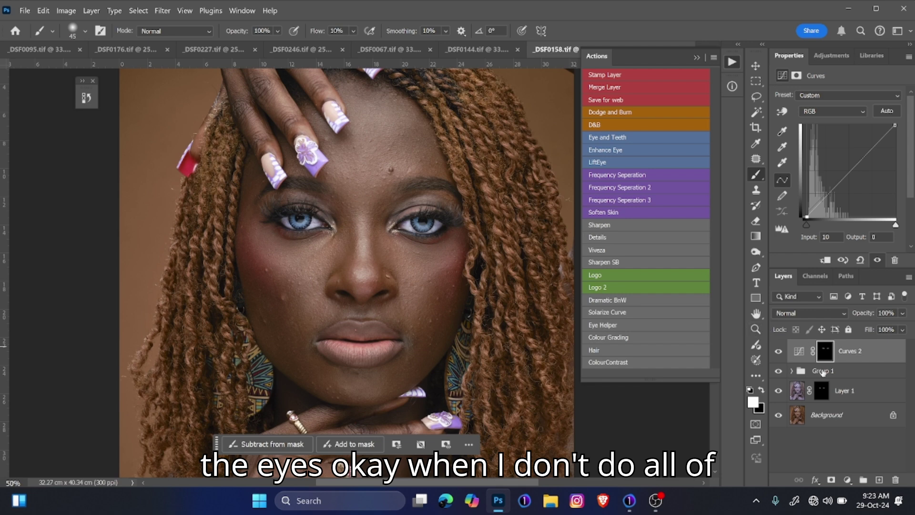
# - Group the darkening Curves adjustment, the existing group and Layer 1 together above the Background
pyautogui.keyDown('ctrl'); pyautogui.click(861, 394); pyautogui.keyUp('ctrl')
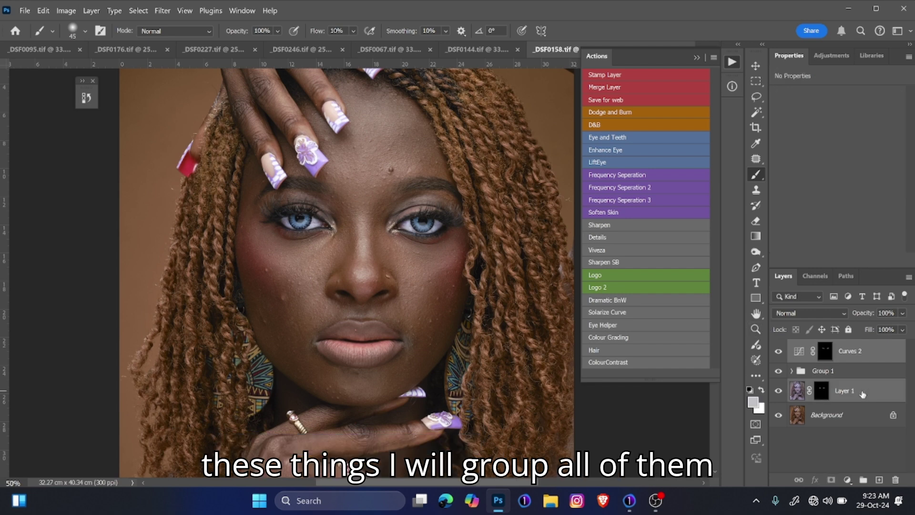
pyautogui.keyDown('ctrl'); pyautogui.click(862, 371); pyautogui.keyUp('ctrl')
pyautogui.hotkey('ctrl', 'g')
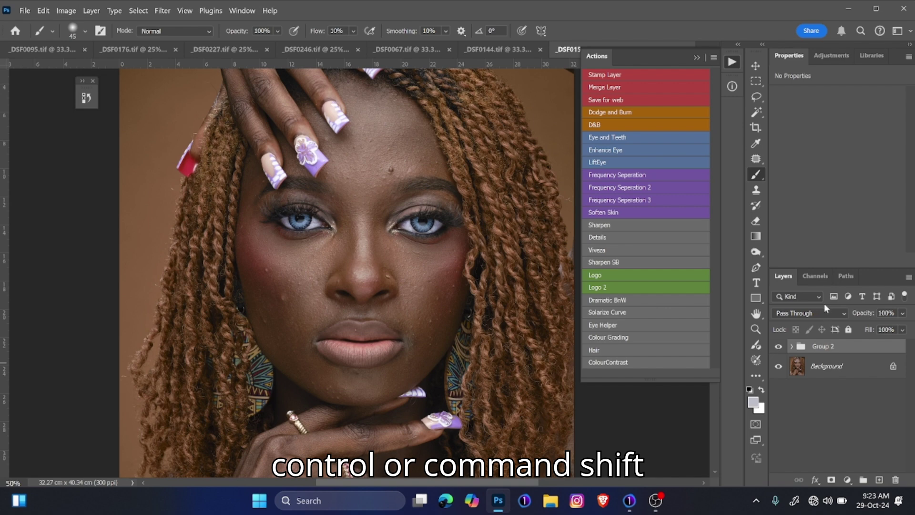
# - Stamp all visible layers into a new layer on top and delete the eye adjustment group beneath it
pyautogui.hotkey('ctrl', 'shift', 'e')
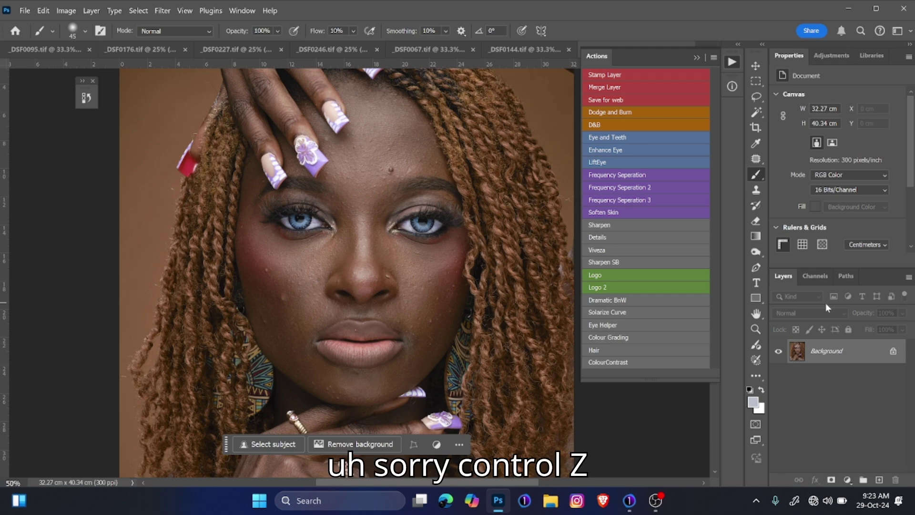
pyautogui.hotkey('ctrl', 'z')
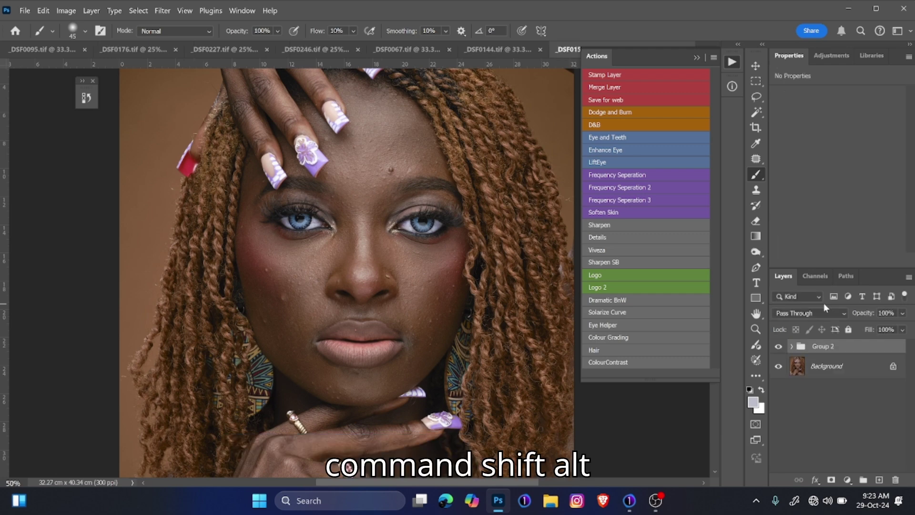
pyautogui.hotkey('ctrl', 'shift', 'alt', 'e')
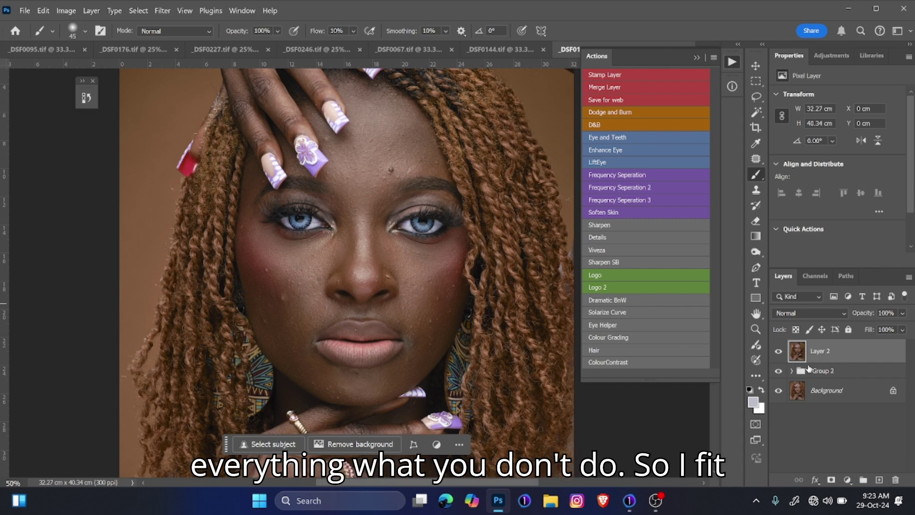
pyautogui.click(881, 376)
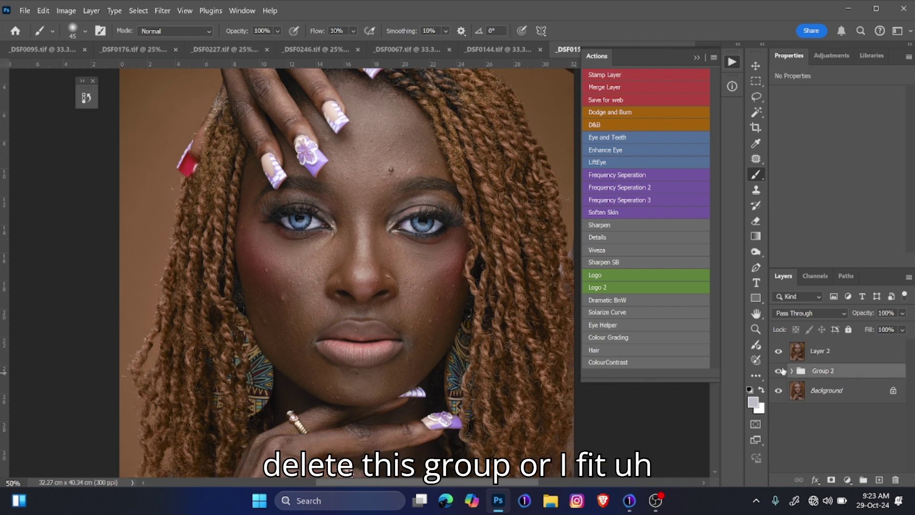
pyautogui.click(783, 371)
pyautogui.moveTo(876, 377); pyautogui.dragTo(895, 479)
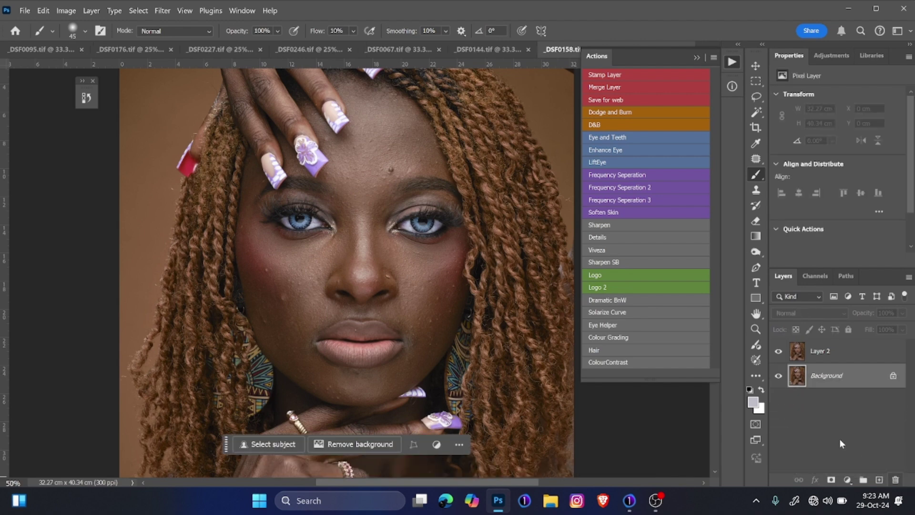
# - Compare the portrait with and without the stamped Layer 2 over the Background
pyautogui.click(848, 354)
pyautogui.click(779, 353)
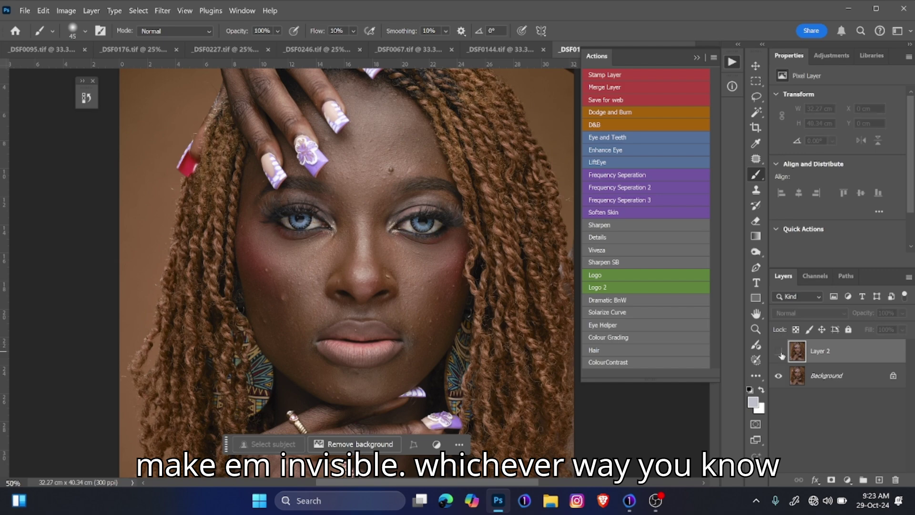
pyautogui.click(779, 352)
pyautogui.click(779, 352)
pyautogui.click(778, 352)
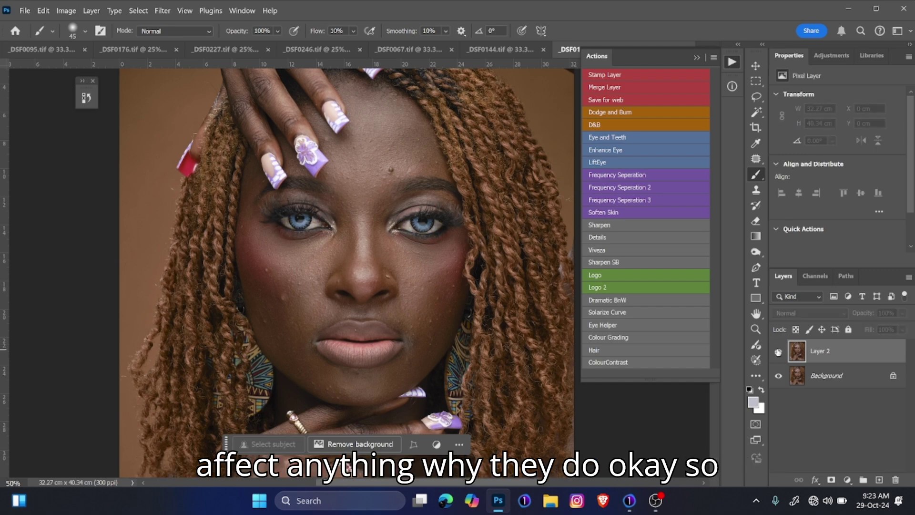
pyautogui.click(778, 352)
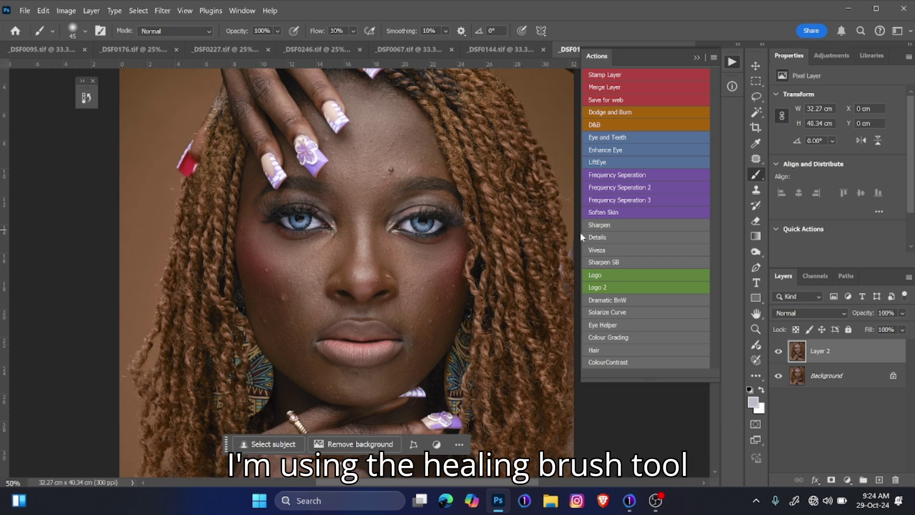
# - Heal the blemishes on the cheeks and around the mouth on Layer 2 with the Spot Healing Brush reduced to 60 px
pyautogui.click(755, 161)
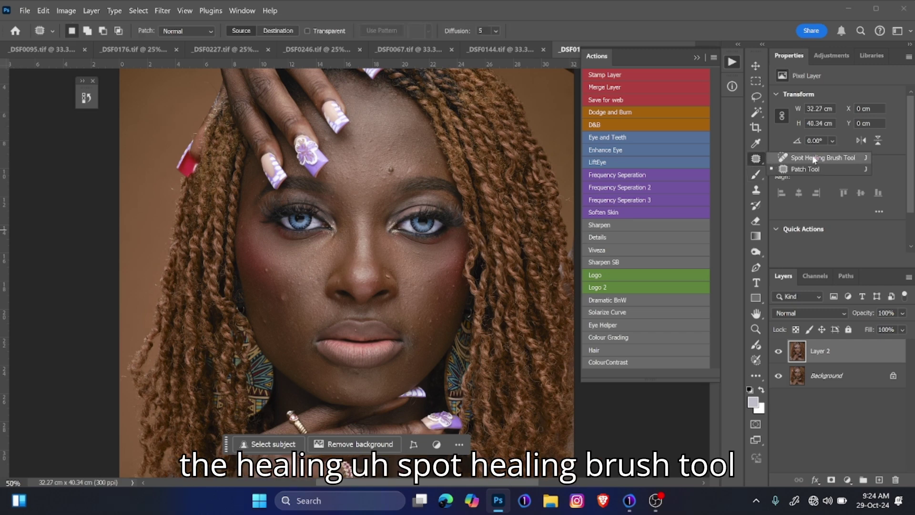
pyautogui.click(814, 159)
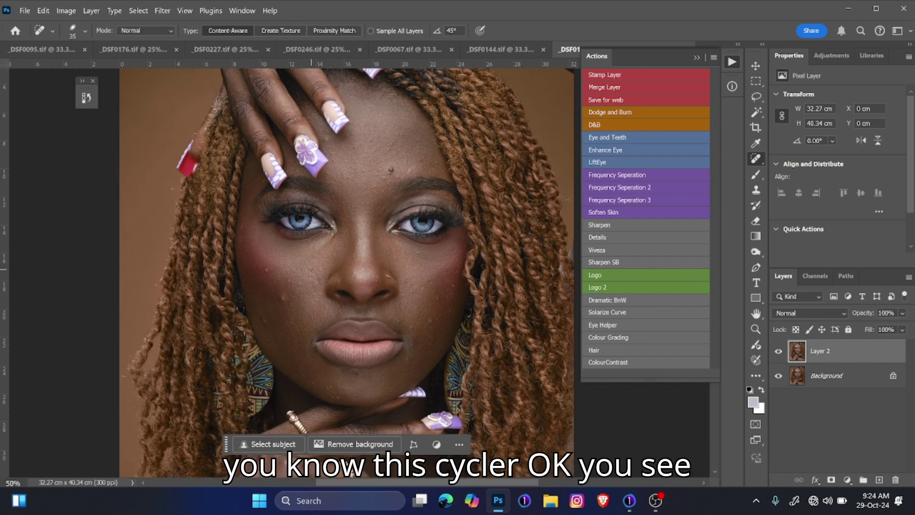
pyautogui.press(']')
pyautogui.press(']')
pyautogui.press(']')
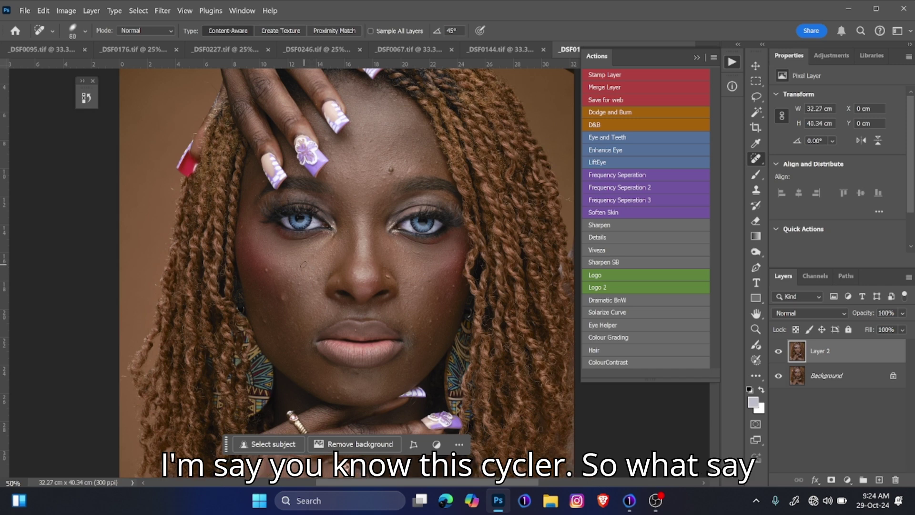
pyautogui.rightClick(303, 264)
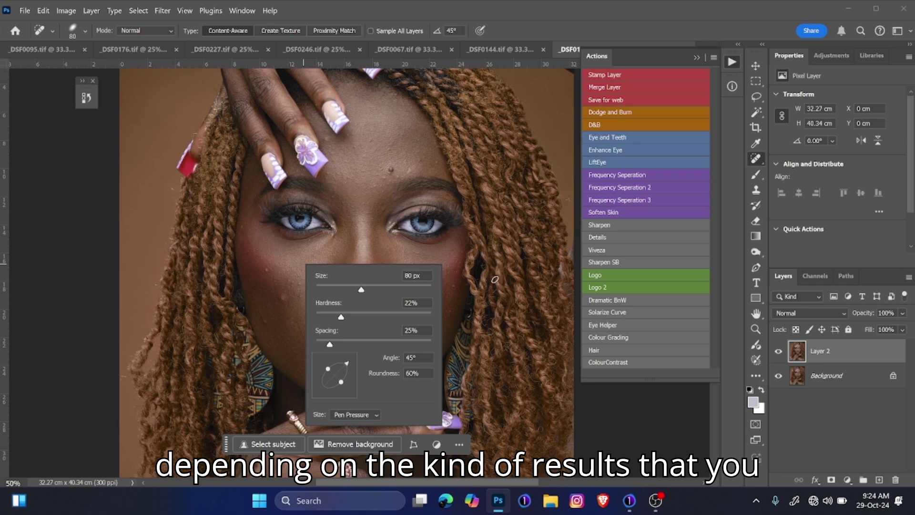
pyautogui.click(453, 287)
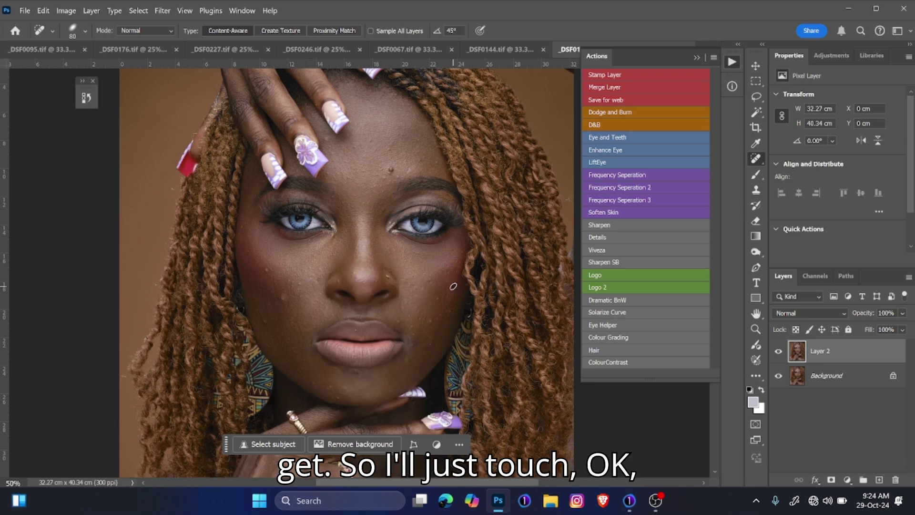
pyautogui.press('[')
pyautogui.press('[')
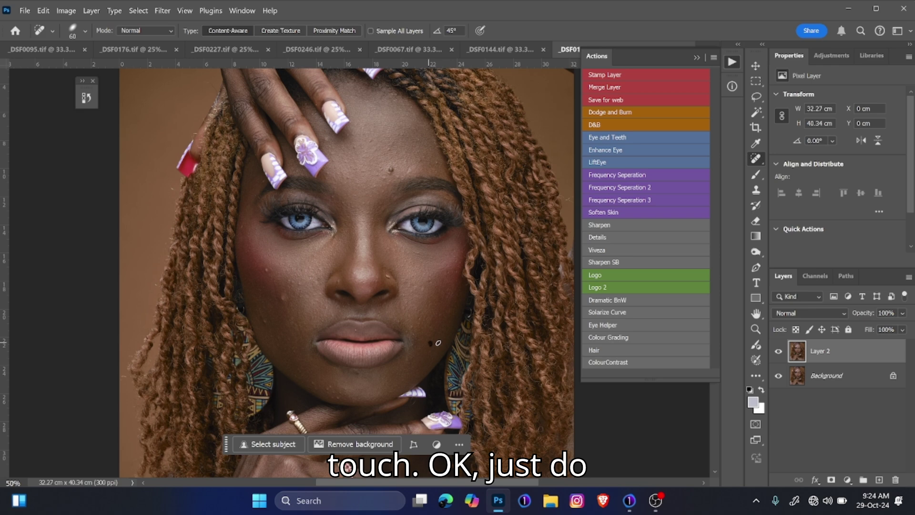
pyautogui.click(407, 332)
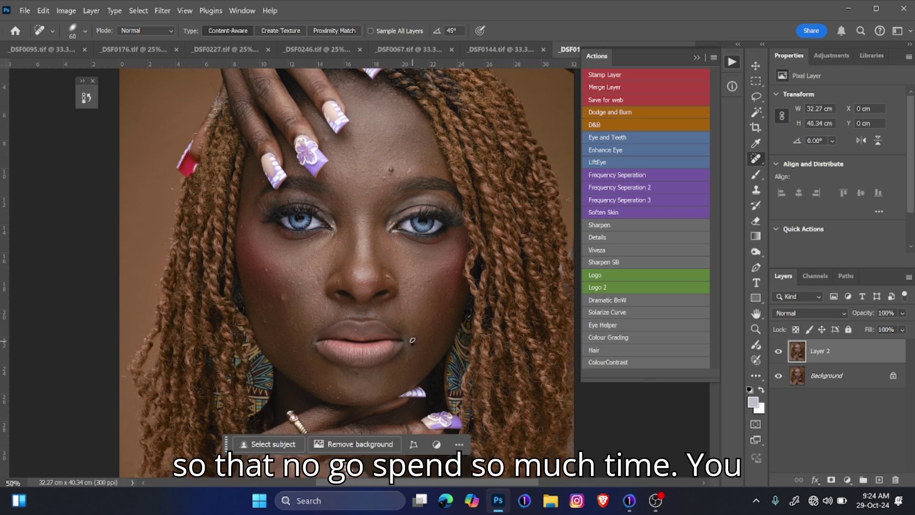
pyautogui.click(398, 319)
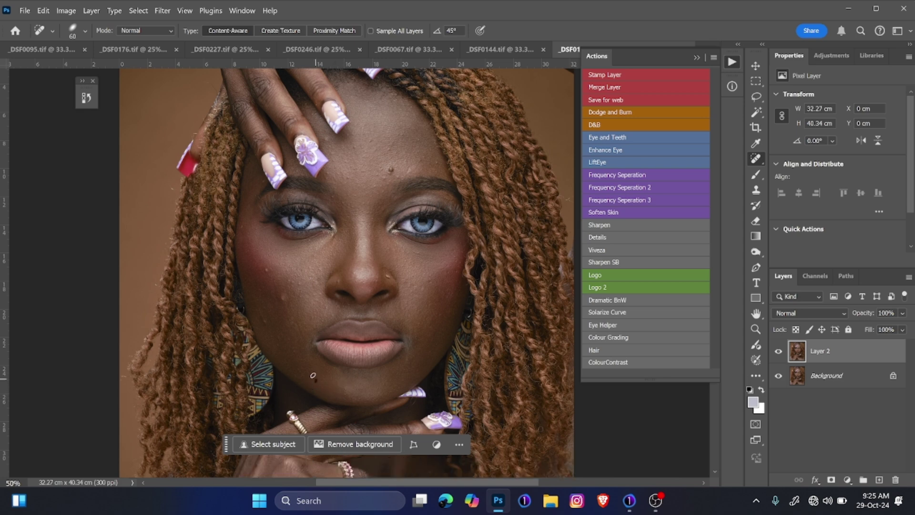
pyautogui.click(262, 318)
# - Remove the mole on the forehead with an enlarged Spot Healing Brush and reduce the brush to 45 px
pyautogui.press(']')
pyautogui.press(']')
pyautogui.press(']')
pyautogui.press(']')
pyautogui.press(']')
pyautogui.press(']')
pyautogui.press(']')
pyautogui.click(392, 170)
pyautogui.press('[')
pyautogui.press('[')
pyautogui.press('[')
pyautogui.press('[')
pyautogui.press('[')
pyautogui.press('[')
pyautogui.press('[')
pyautogui.press('[')
pyautogui.press('[')
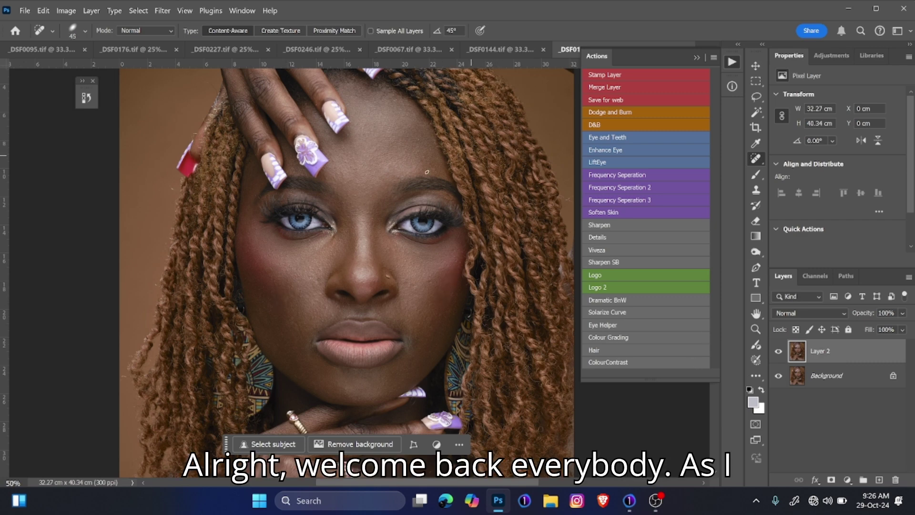
# - Look over the hands and face, and compare the portrait with and without the healed layer
pyautogui.scroll(-10, 388, 341)
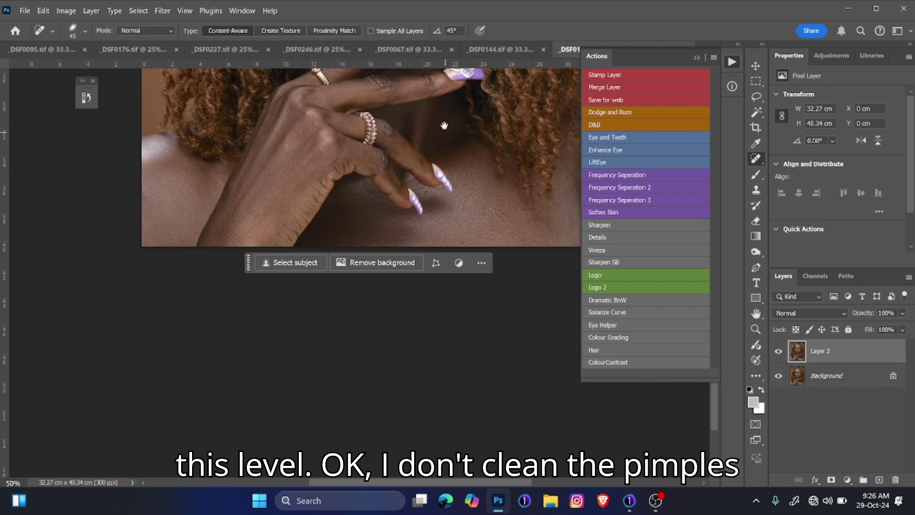
pyautogui.moveTo(444, 128); pyautogui.dragTo(404, 320)
pyautogui.moveTo(413, 289); pyautogui.dragTo(419, 259)
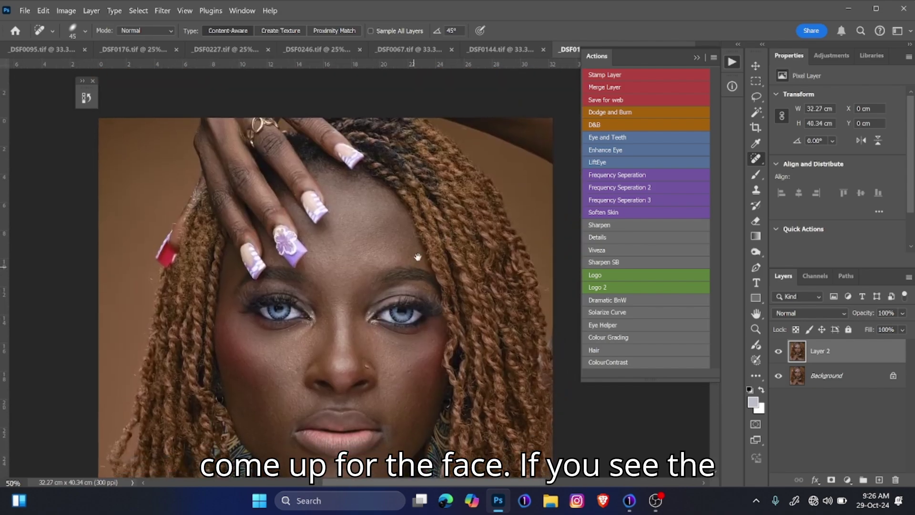
pyautogui.click(778, 353)
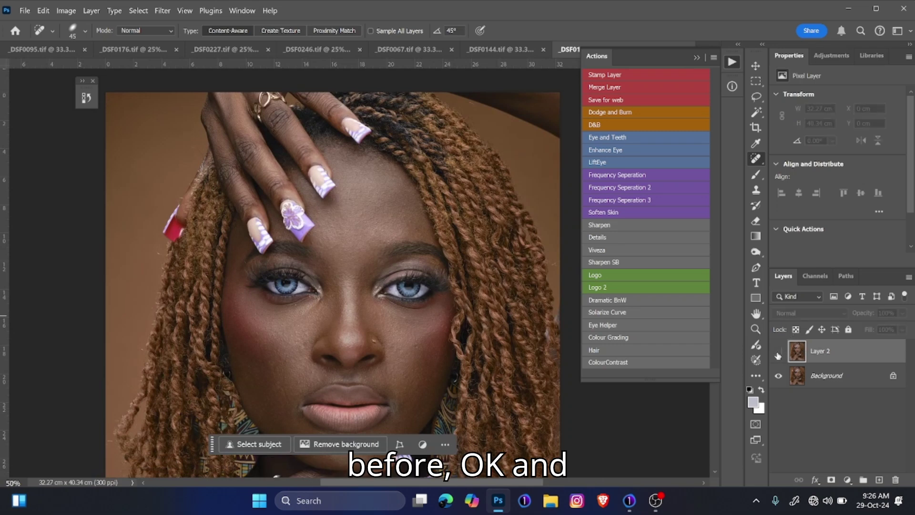
pyautogui.click(778, 354)
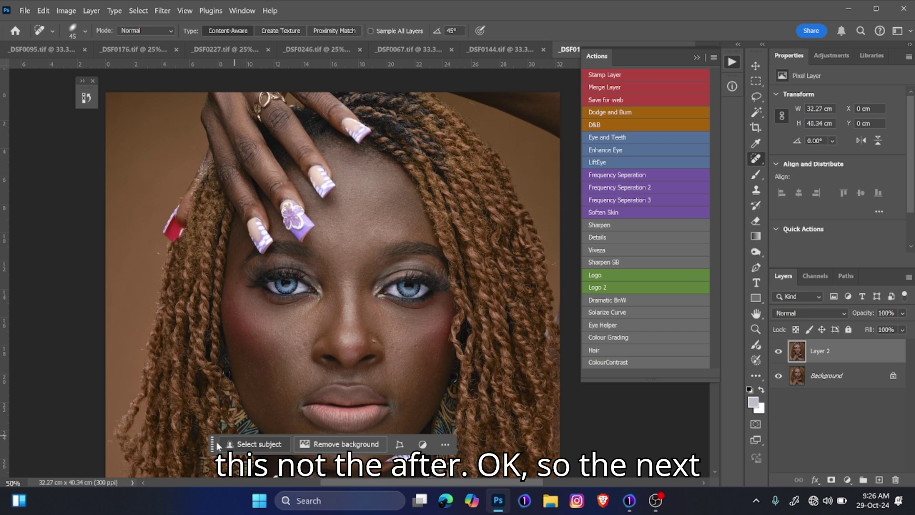
pyautogui.moveTo(211, 447); pyautogui.dragTo(226, 458)
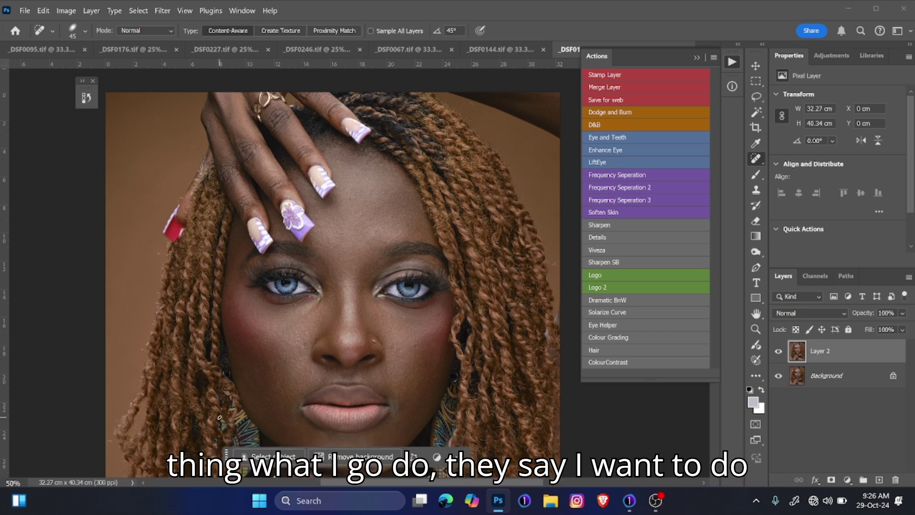
# - Run the Frequency Seperation 2 action on the healed layer with a Gaussian Blur radius of 6 pixels
pyautogui.hotkey('ctrl', '-')
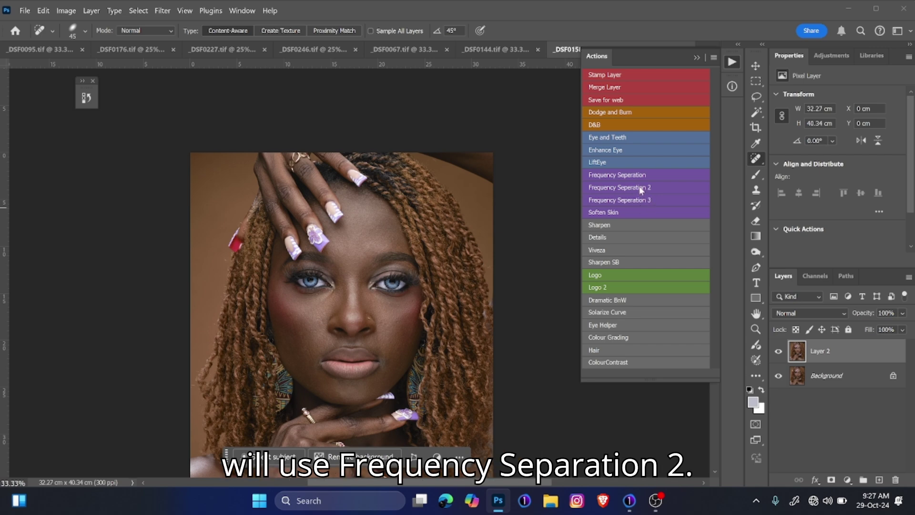
pyautogui.click(664, 189)
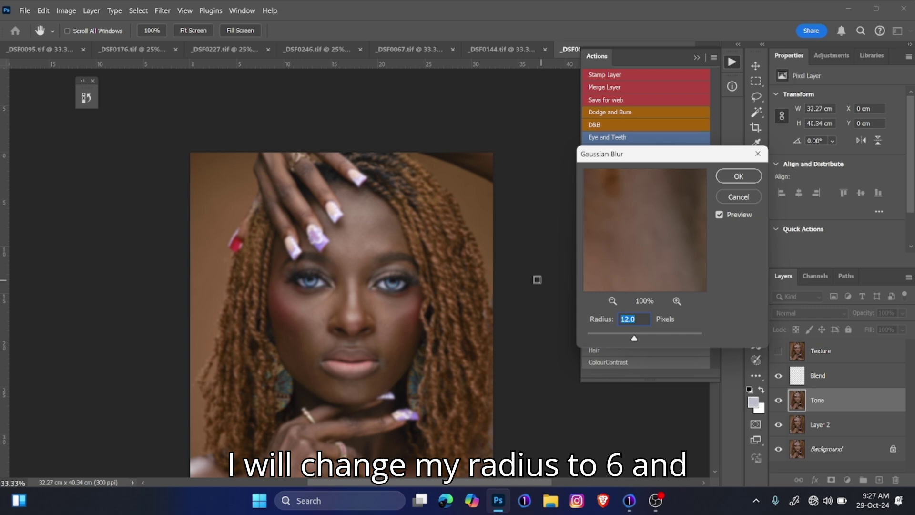
pyautogui.write('6')
pyautogui.press('Return')
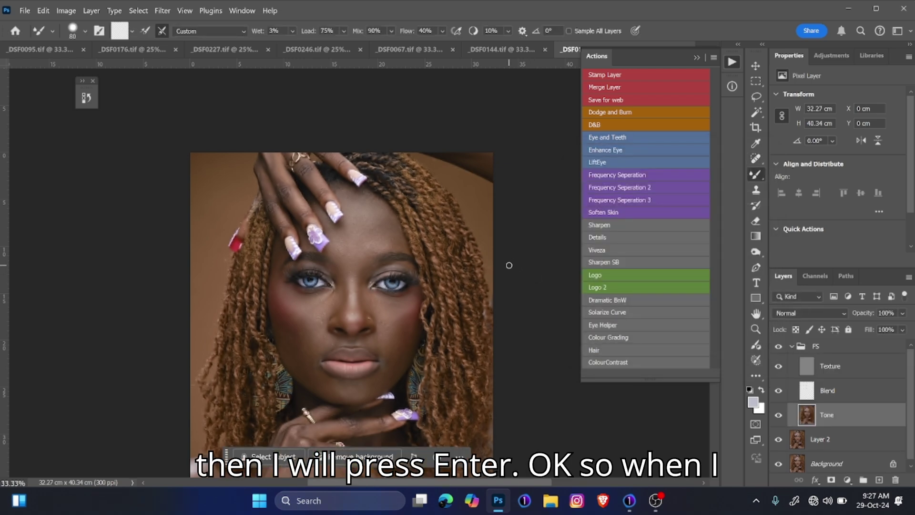
# - Blend the skin tone on the chin beneath the lips on the Tone layer using the Clone Stamp with a 100 px brush
pyautogui.hotkey('ctrl', '+')
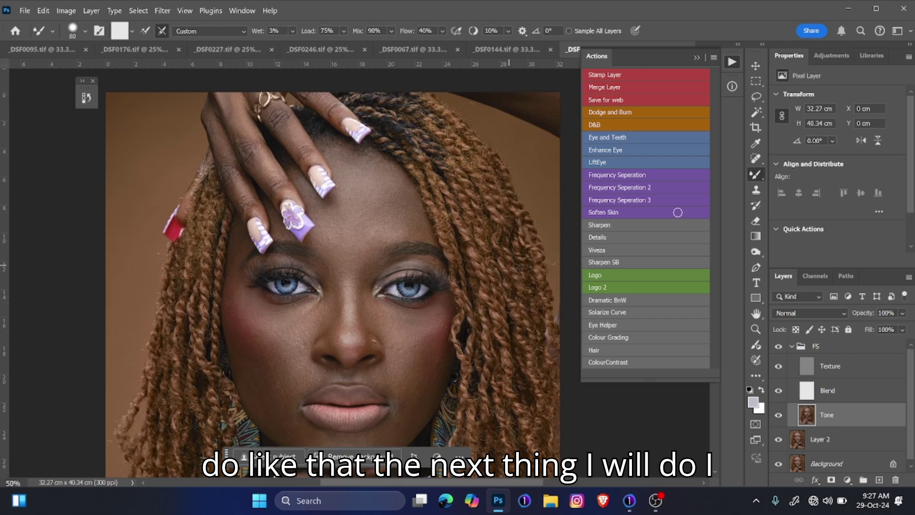
pyautogui.click(756, 190)
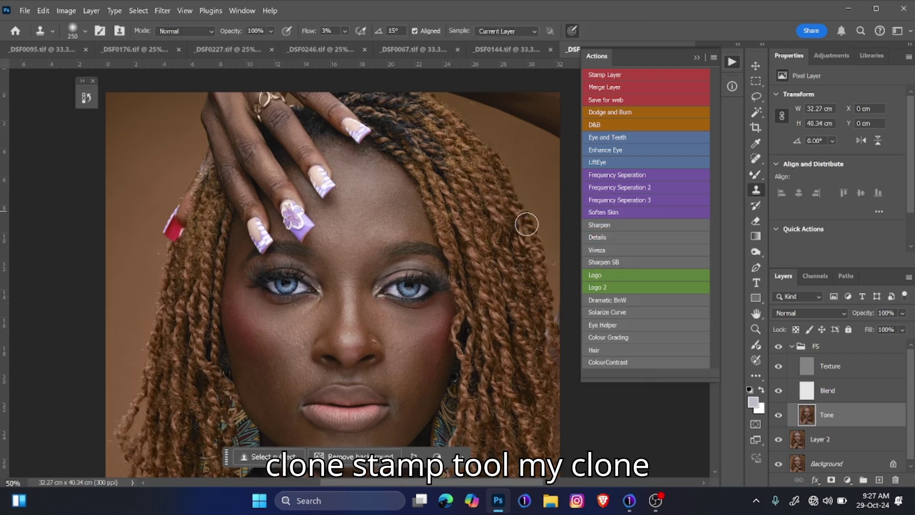
pyautogui.moveTo(397, 338); pyautogui.dragTo(441, 226)
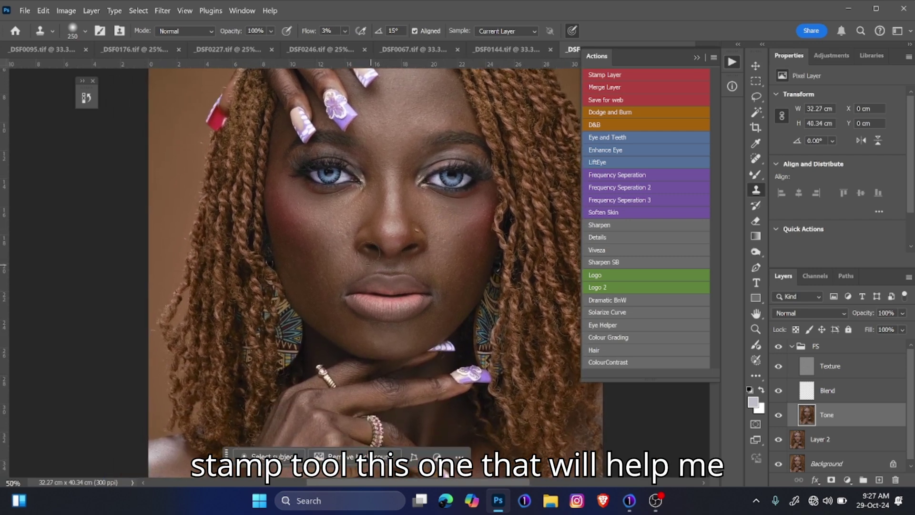
pyautogui.press('[')
pyautogui.press('[')
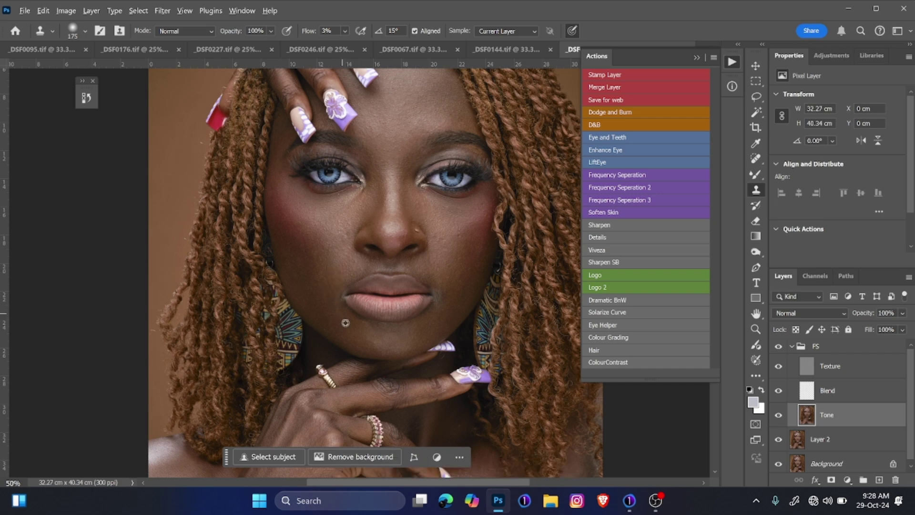
pyautogui.press('[')
pyautogui.press('[')
pyautogui.press('[')
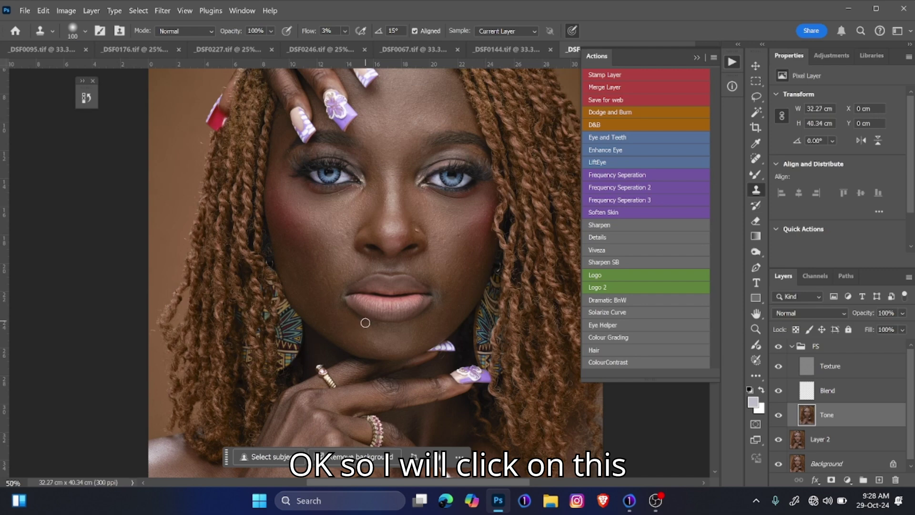
pyautogui.keyDown('alt'); pyautogui.click(341, 320); pyautogui.keyUp('alt')
pyautogui.moveTo(364, 319)
pyautogui.mouseDown()
pyautogui.moveTo(340, 302)
pyautogui.moveTo(376, 321)
pyautogui.moveTo(335, 299)
pyautogui.moveTo(345, 284)
pyautogui.moveTo(326, 324)
pyautogui.moveTo(347, 306)
pyautogui.moveTo(395, 327)
pyautogui.moveTo(362, 323)
pyautogui.mouseUp()
pyautogui.keyDown('alt'); pyautogui.click(346, 329); pyautogui.keyUp('alt')
pyautogui.keyDown('alt'); pyautogui.click(359, 341); pyautogui.keyUp('alt')
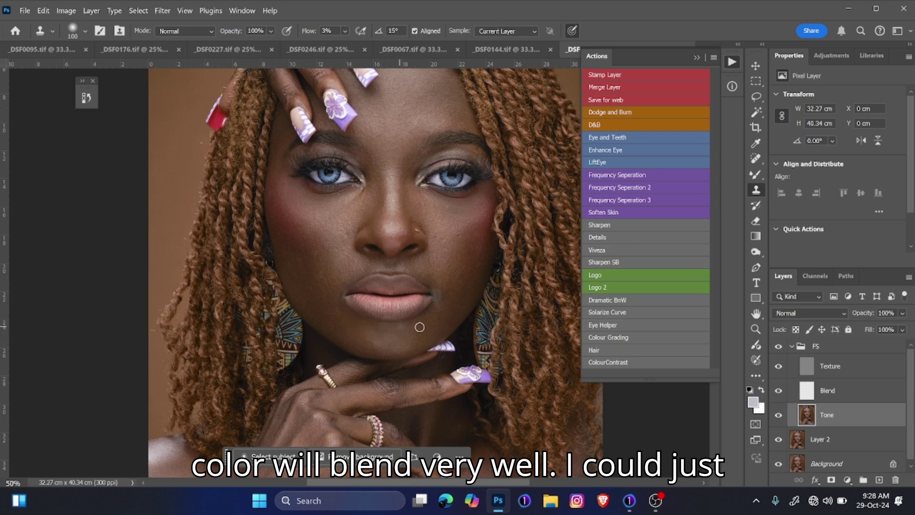
# - Even the skin tone around the mouth corner and lower cheek on the image's right side with sampled Clone Stamp strokes
pyautogui.keyDown('alt'); pyautogui.click(432, 327); pyautogui.keyUp('alt')
pyautogui.moveTo(429, 317)
pyautogui.mouseDown()
pyautogui.moveTo(436, 302)
pyautogui.moveTo(415, 322)
pyautogui.mouseUp()
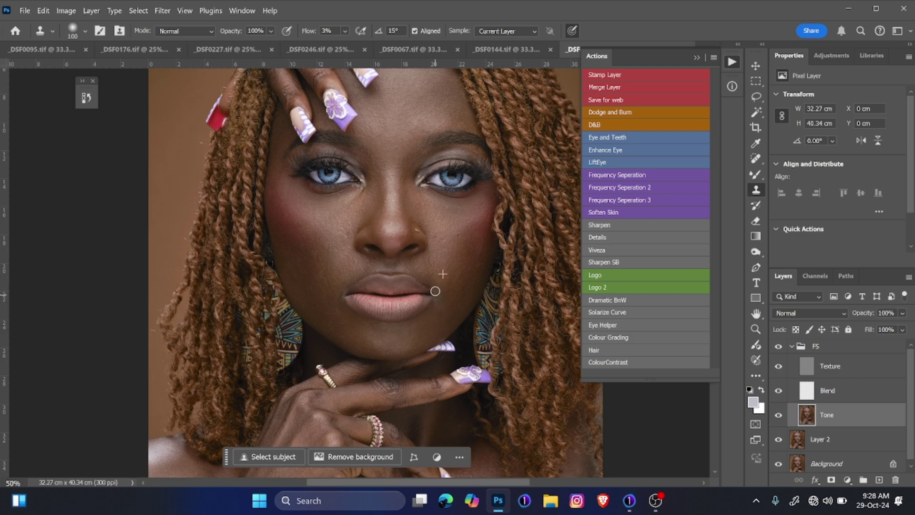
pyautogui.keyDown('alt'); pyautogui.click(452, 270); pyautogui.keyUp('alt')
pyautogui.moveTo(438, 283); pyautogui.dragTo(421, 282)
pyautogui.keyDown('alt'); pyautogui.click(444, 266); pyautogui.keyUp('alt')
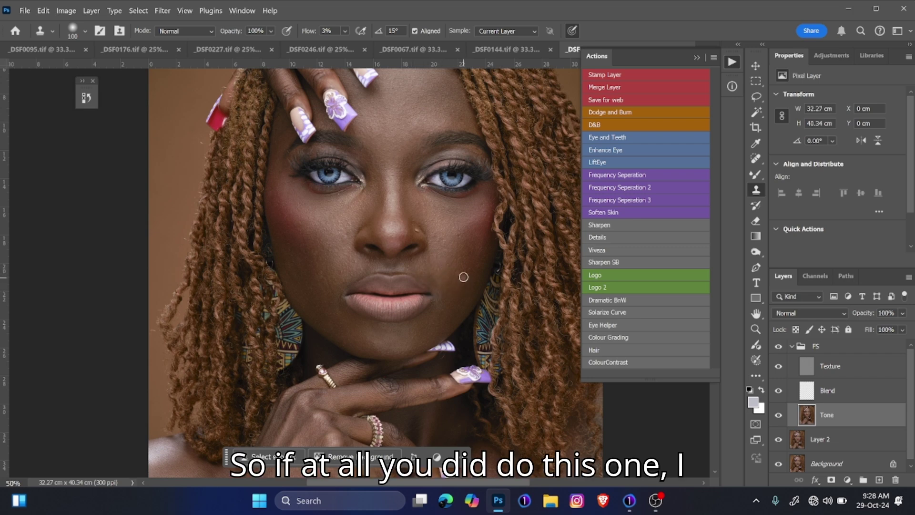
pyautogui.moveTo(463, 276)
pyautogui.mouseDown()
pyautogui.moveTo(485, 242)
pyautogui.moveTo(460, 285)
pyautogui.mouseUp()
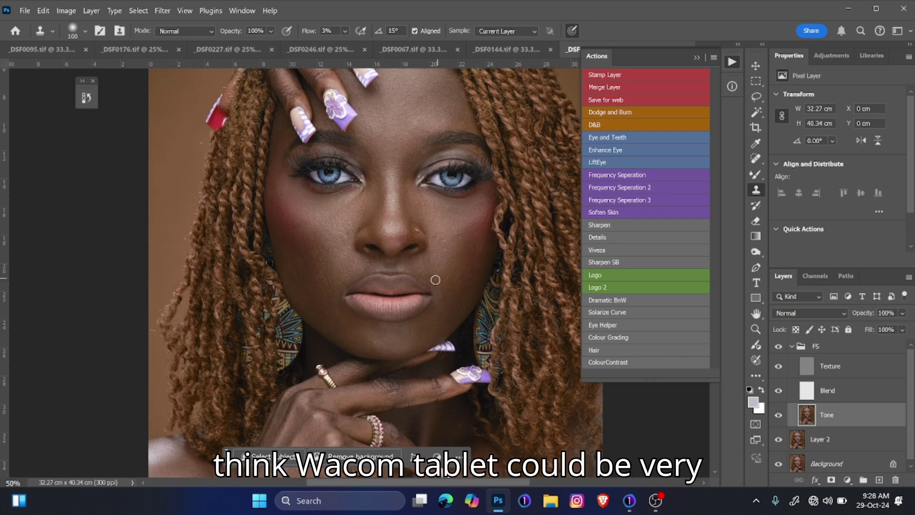
# - Clone smoother tone over the image-left cheek, the under-eye area, and the skin between the inner eye corners and nose bridge
pyautogui.keyDown('alt'); pyautogui.click(290, 229); pyautogui.keyUp('alt')
pyautogui.moveTo(289, 245)
pyautogui.mouseDown()
pyautogui.moveTo(310, 261)
pyautogui.moveTo(315, 255)
pyautogui.mouseUp()
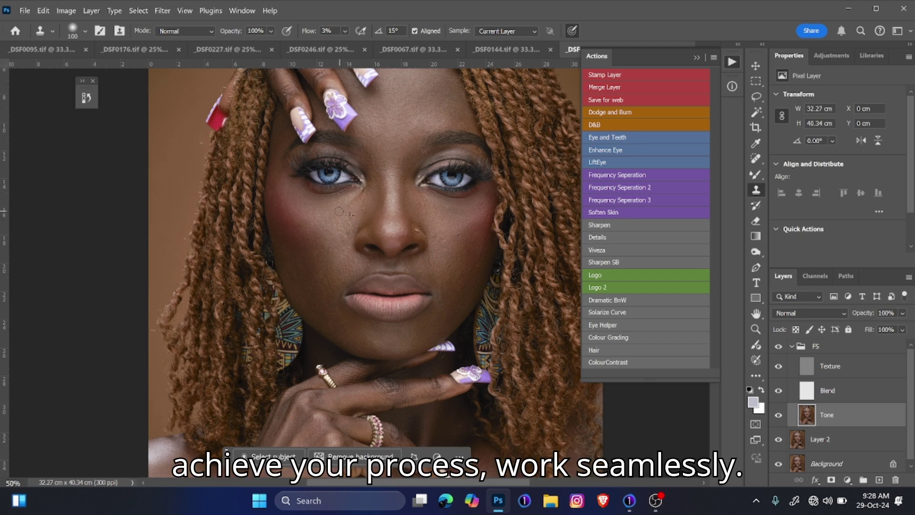
pyautogui.moveTo(339, 212); pyautogui.dragTo(348, 206)
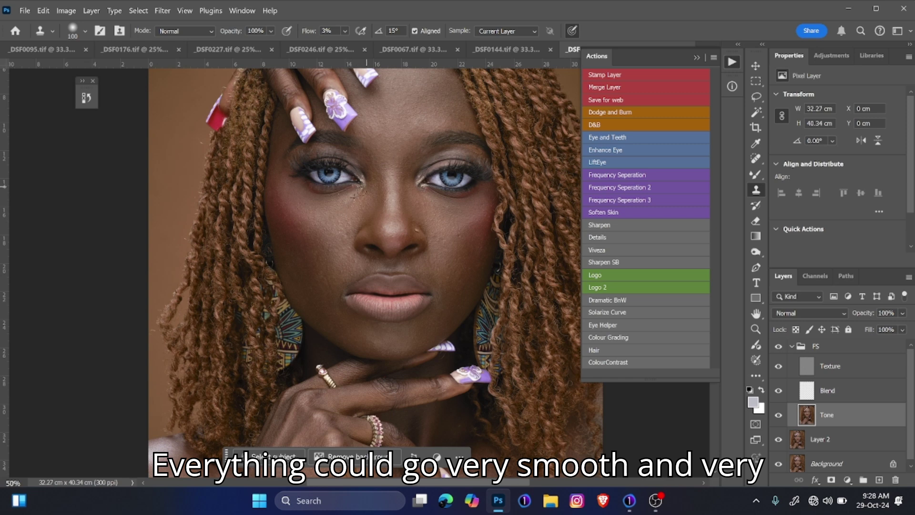
pyautogui.keyDown('alt'); pyautogui.click(392, 183); pyautogui.keyUp('alt')
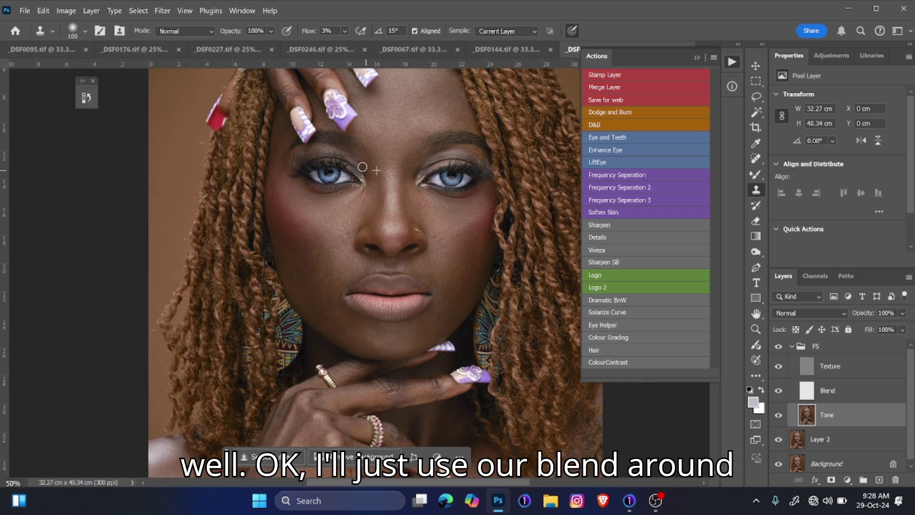
pyautogui.moveTo(363, 165); pyautogui.dragTo(388, 196)
pyautogui.keyDown('alt'); pyautogui.click(411, 166); pyautogui.keyUp('alt')
pyautogui.moveTo(420, 163); pyautogui.dragTo(413, 181)
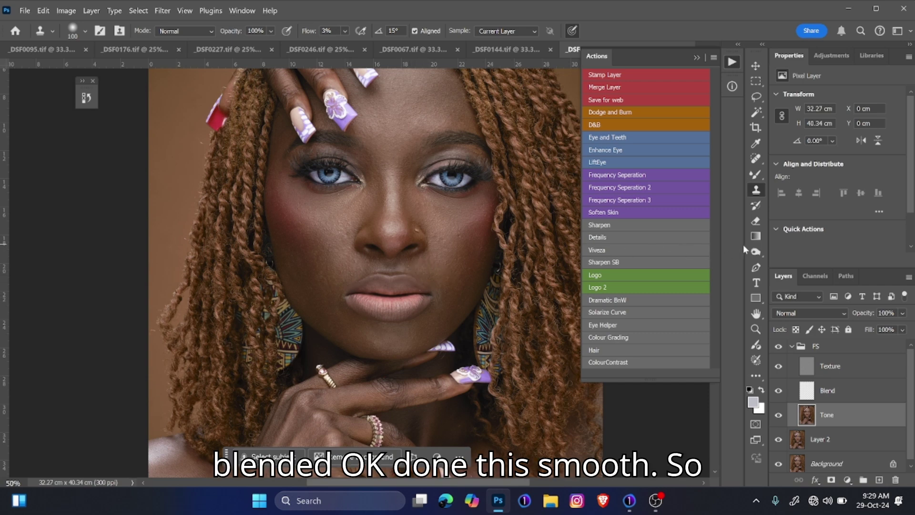
# - Clone clean skin texture across the image-left cheek toward the nose on the Texture layer with a 175 px Clone Stamp brush
pyautogui.moveTo(446, 228); pyautogui.dragTo(419, 291)
pyautogui.click(846, 366)
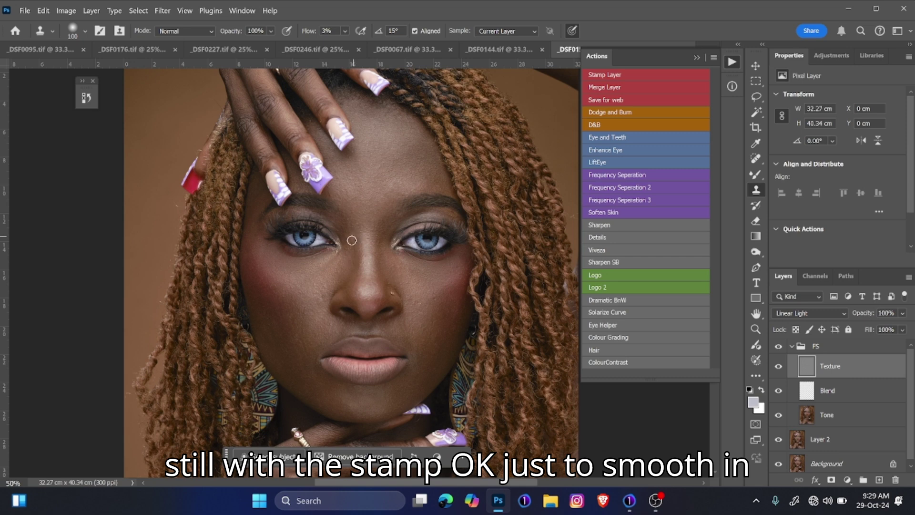
pyautogui.press(']')
pyautogui.press(']')
pyautogui.press(']')
pyautogui.keyDown('alt'); pyautogui.click(304, 285); pyautogui.keyUp('alt')
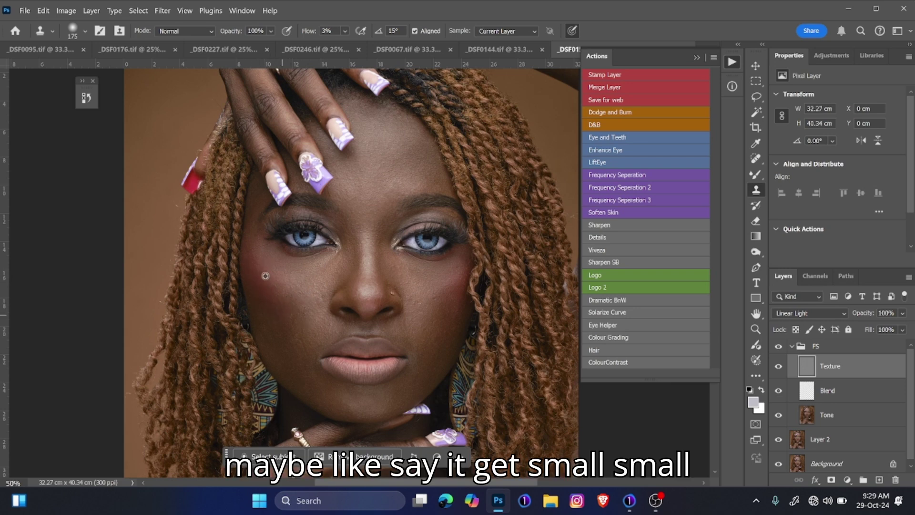
pyautogui.moveTo(265, 274)
pyautogui.mouseDown()
pyautogui.moveTo(299, 288)
pyautogui.moveTo(346, 276)
pyautogui.moveTo(317, 270)
pyautogui.moveTo(334, 257)
pyautogui.moveTo(287, 260)
pyautogui.moveTo(316, 254)
pyautogui.moveTo(281, 251)
pyautogui.moveTo(355, 262)
pyautogui.mouseUp()
pyautogui.keyDown('alt'); pyautogui.click(296, 282); pyautogui.keyUp('alt')
pyautogui.keyDown('alt'); pyautogui.click(308, 285); pyautogui.keyUp('alt')
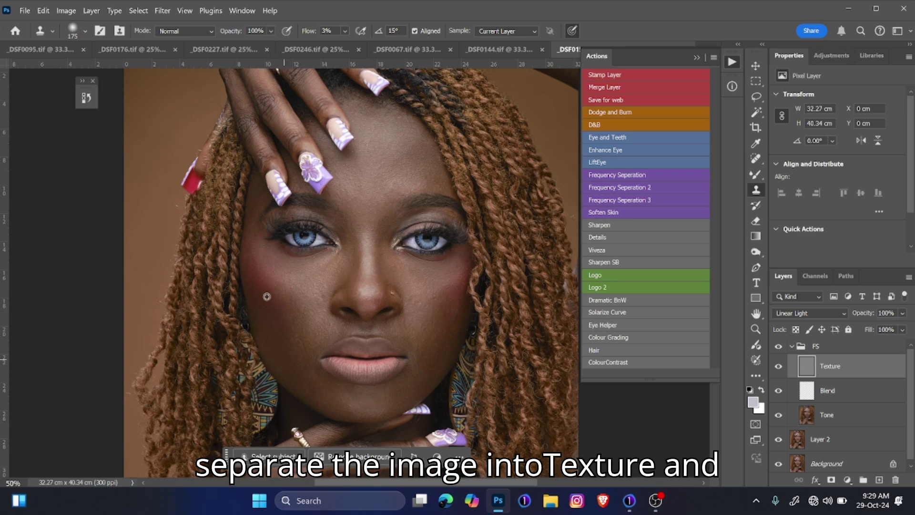
pyautogui.moveTo(305, 341)
pyautogui.mouseDown()
pyautogui.moveTo(335, 330)
pyautogui.moveTo(300, 338)
pyautogui.moveTo(277, 297)
pyautogui.moveTo(319, 306)
pyautogui.moveTo(308, 300)
pyautogui.moveTo(322, 287)
pyautogui.moveTo(305, 316)
pyautogui.moveTo(308, 306)
pyautogui.moveTo(285, 302)
pyautogui.mouseUp()
pyautogui.keyDown('alt'); pyautogui.click(281, 300); pyautogui.keyUp('alt')
# - Clone texture over the lower image-left cheek with the brush enlarged to 400 px, and reduce the brush to 175 px
pyautogui.press(']')
pyautogui.press(']')
pyautogui.press(']')
pyautogui.press(']')
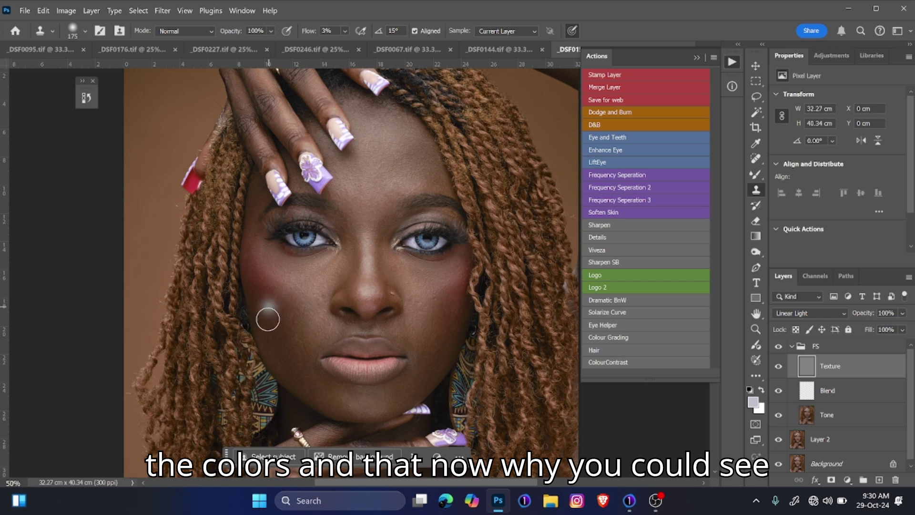
pyautogui.keyDown('alt'); pyautogui.click(267, 276); pyautogui.keyUp('alt')
pyautogui.moveTo(282, 318)
pyautogui.mouseDown()
pyautogui.moveTo(294, 327)
pyautogui.moveTo(294, 351)
pyautogui.moveTo(315, 323)
pyautogui.moveTo(313, 310)
pyautogui.mouseUp()
pyautogui.keyDown('alt'); pyautogui.click(280, 308); pyautogui.keyUp('alt')
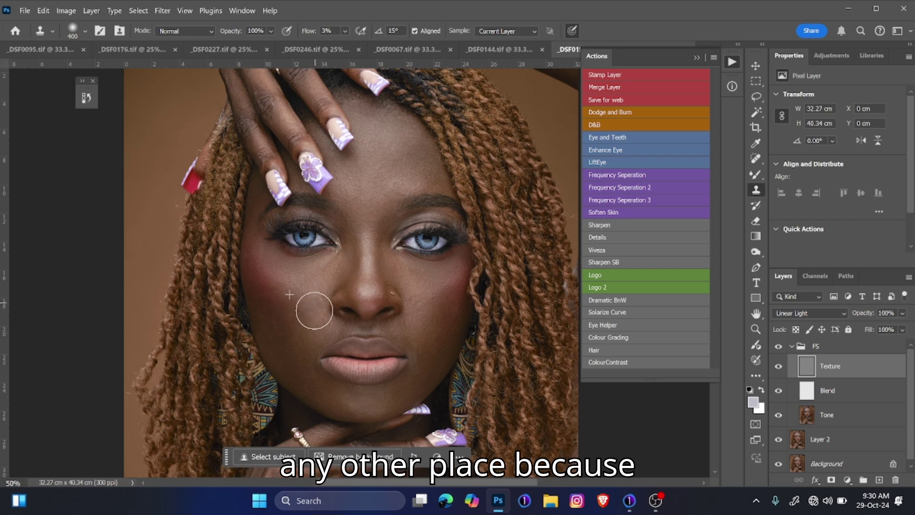
pyautogui.keyDown('alt'); pyautogui.click(290, 314); pyautogui.keyUp('alt')
pyautogui.press('[')
pyautogui.press('[')
pyautogui.press('[')
pyautogui.press('[')
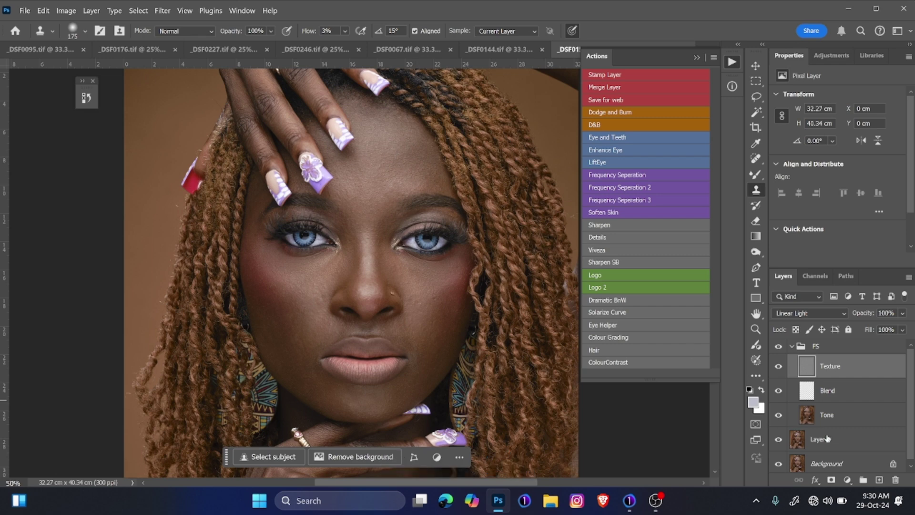
# - Blend the skin tone along the image-right side of the forehead on the Tone layer with the Clone Stamp
pyautogui.click(861, 414)
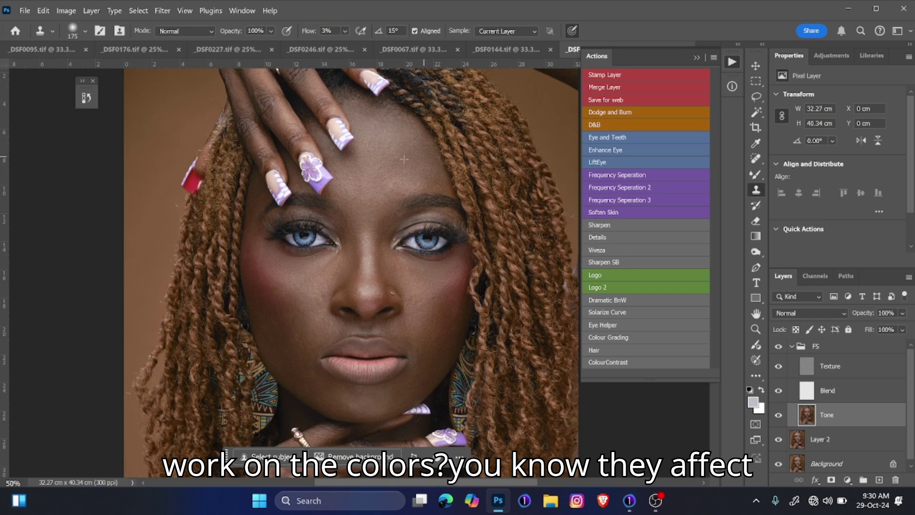
pyautogui.keyDown('alt'); pyautogui.click(394, 153); pyautogui.keyUp('alt')
pyautogui.moveTo(435, 181); pyautogui.dragTo(421, 185)
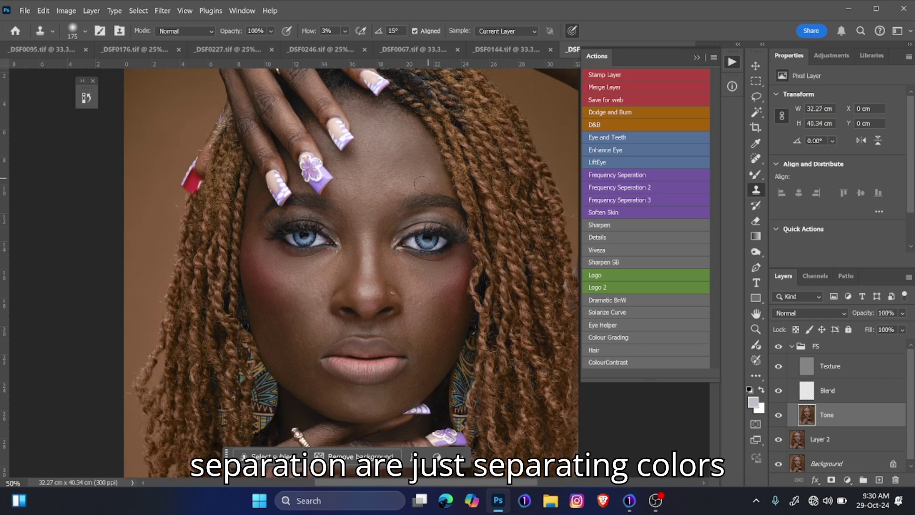
pyautogui.keyDown('alt'); pyautogui.click(411, 171); pyautogui.keyUp('alt')
pyautogui.moveTo(423, 148); pyautogui.dragTo(418, 133)
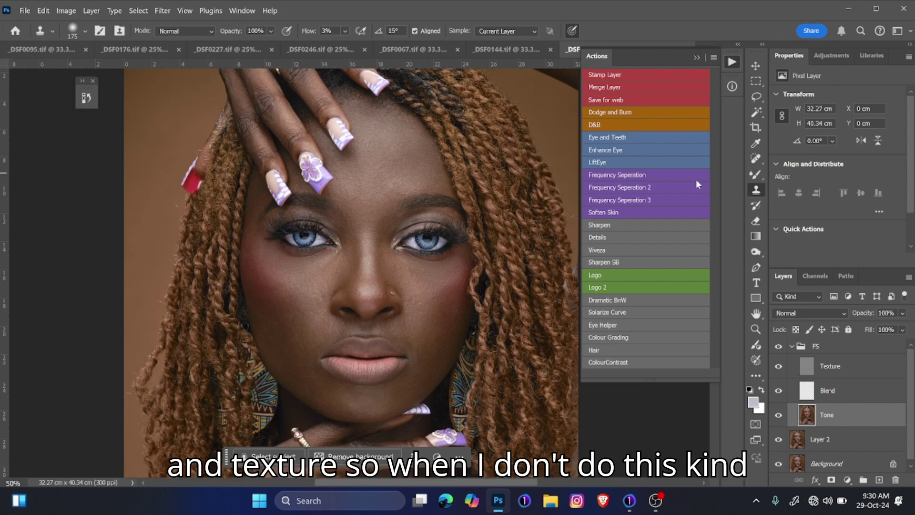
# - Clone skin texture over the chest below the hand and toward the shoulder on the Texture layer
pyautogui.moveTo(396, 337); pyautogui.dragTo(381, 135)
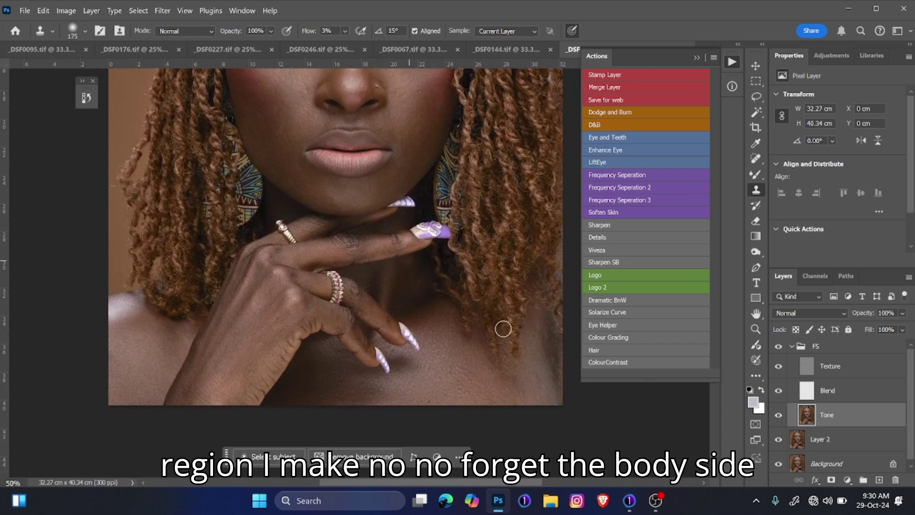
pyautogui.click(832, 367)
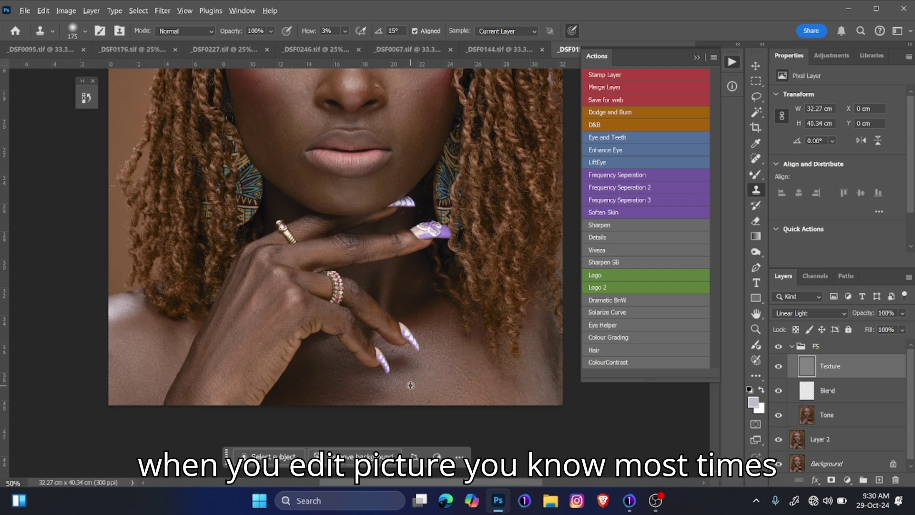
pyautogui.keyDown('alt'); pyautogui.click(410, 385); pyautogui.keyUp('alt')
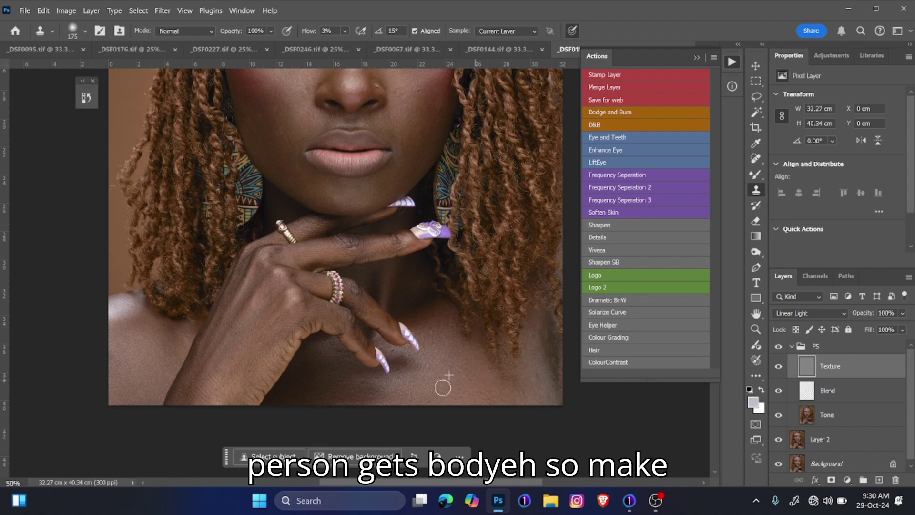
pyautogui.keyDown('alt'); pyautogui.click(461, 373); pyautogui.keyUp('alt')
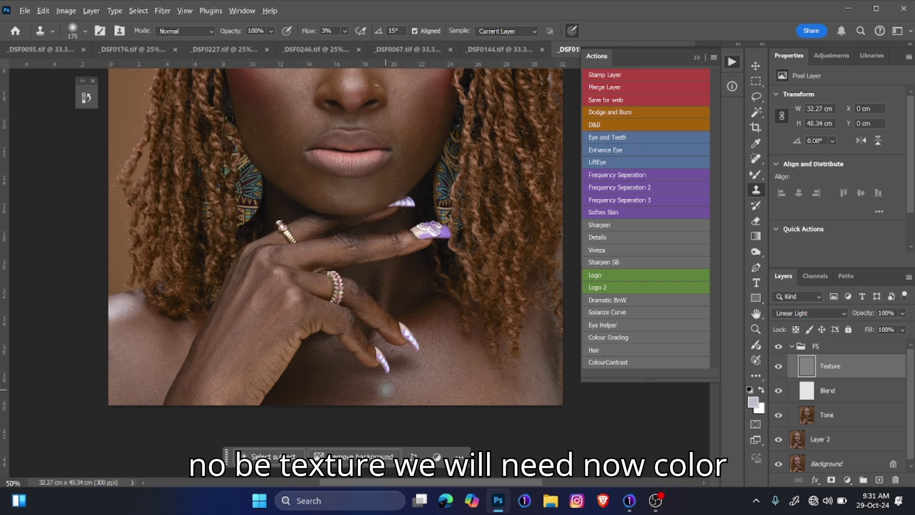
pyautogui.keyDown('alt'); pyautogui.click(455, 391); pyautogui.keyUp('alt')
pyautogui.moveTo(542, 379); pyautogui.dragTo(544, 377)
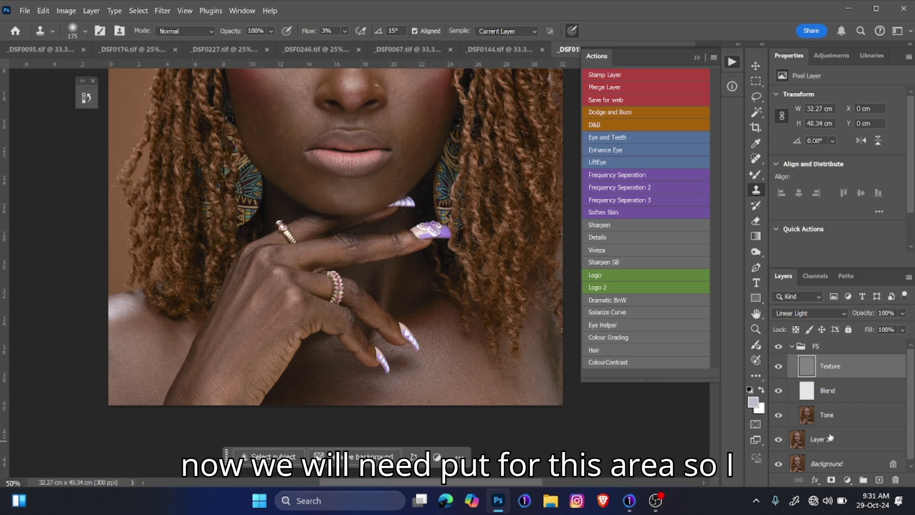
# - Blend the dark skin tones near the armpit and lower chest on the Tone layer with sampled Clone Stamp strokes
pyautogui.click(842, 420)
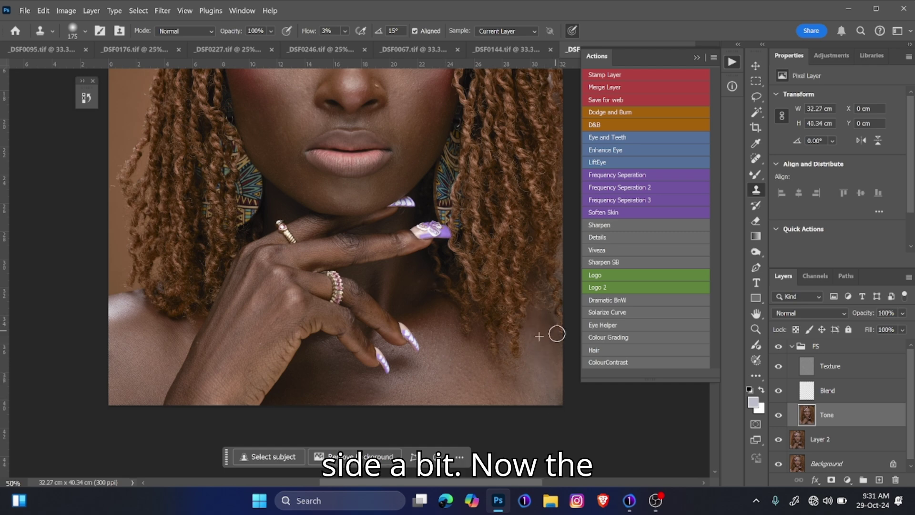
pyautogui.keyDown('alt'); pyautogui.click(446, 384); pyautogui.keyUp('alt')
pyautogui.click(503, 386)
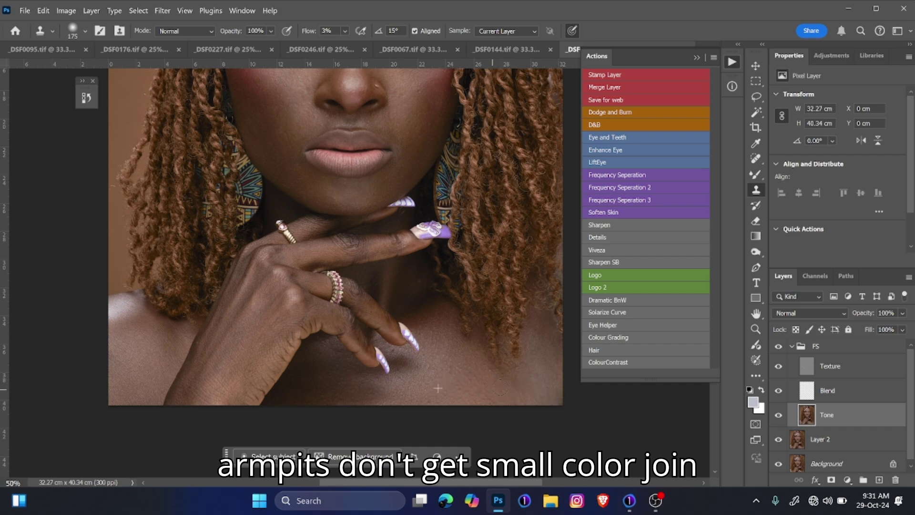
pyautogui.moveTo(500, 386); pyautogui.dragTo(501, 395)
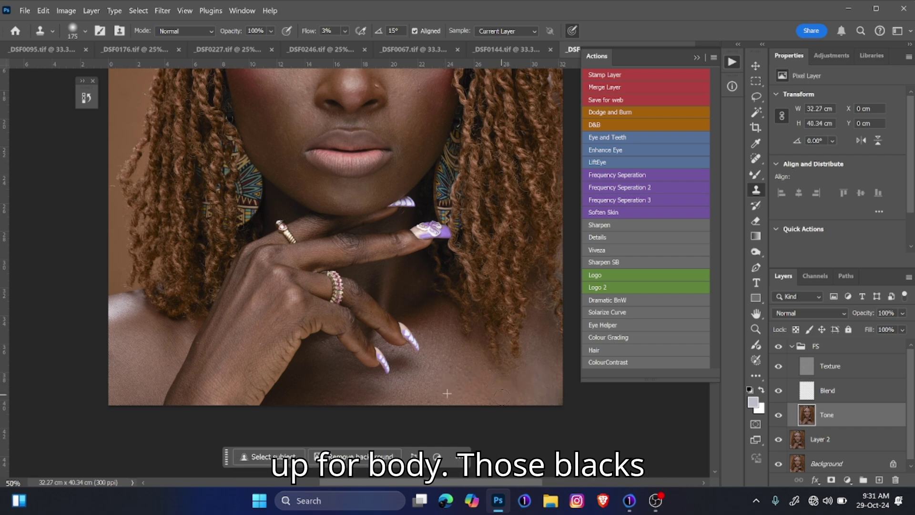
pyautogui.keyDown('alt'); pyautogui.click(536, 395); pyautogui.keyUp('alt')
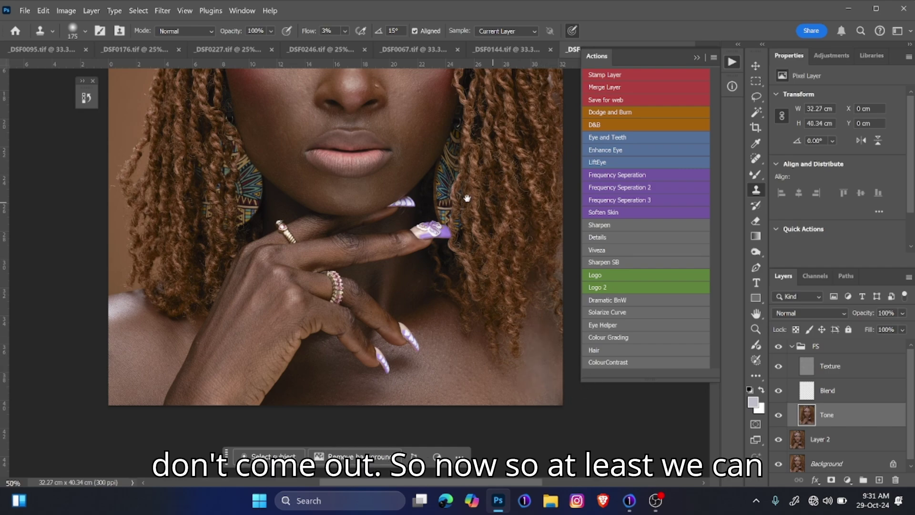
# - Switch to the Mixer Brush, enlarge it to 150 px, and blend the skin tone along the nose on the Tone layer
pyautogui.moveTo(469, 193)
pyautogui.mouseDown()
pyautogui.moveTo(445, 357)
pyautogui.moveTo(485, 345)
pyautogui.mouseUp()
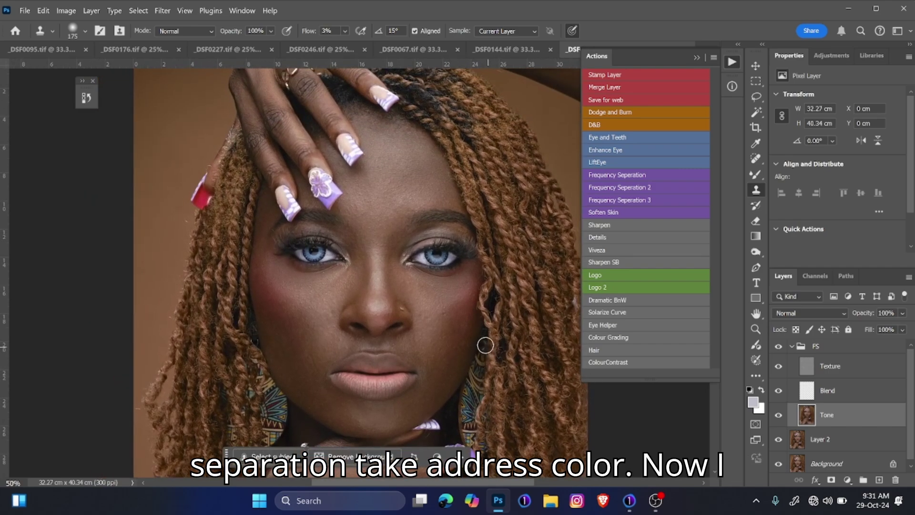
pyautogui.click(756, 176)
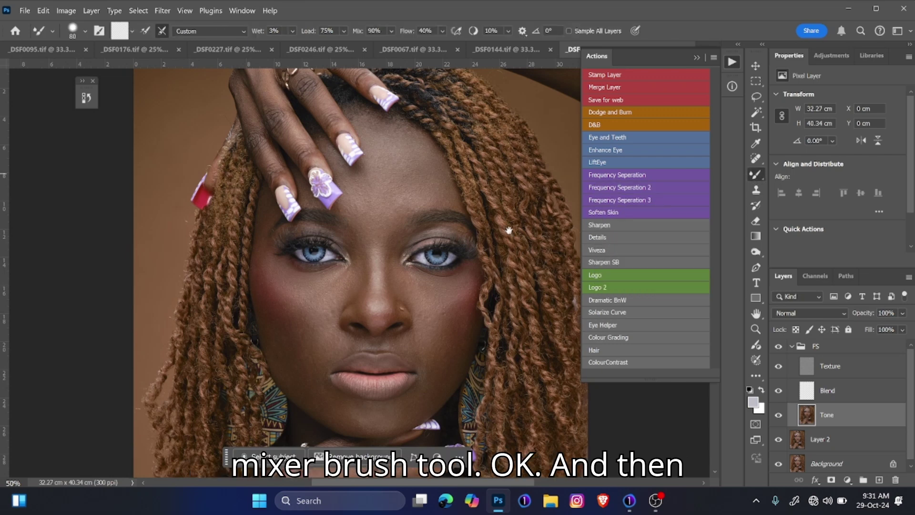
pyautogui.moveTo(432, 309); pyautogui.dragTo(419, 268)
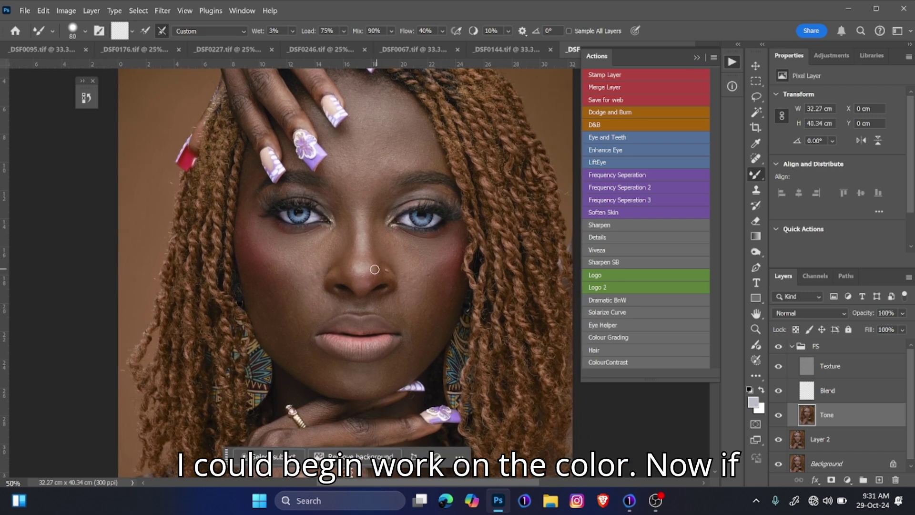
pyautogui.press(']')
pyautogui.press(']')
pyautogui.press(']')
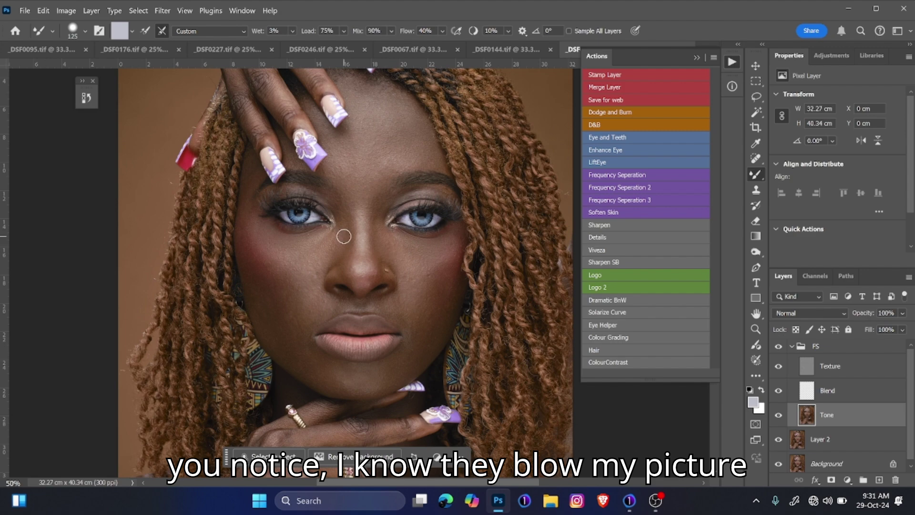
pyautogui.scroll(-1, 344, 239)
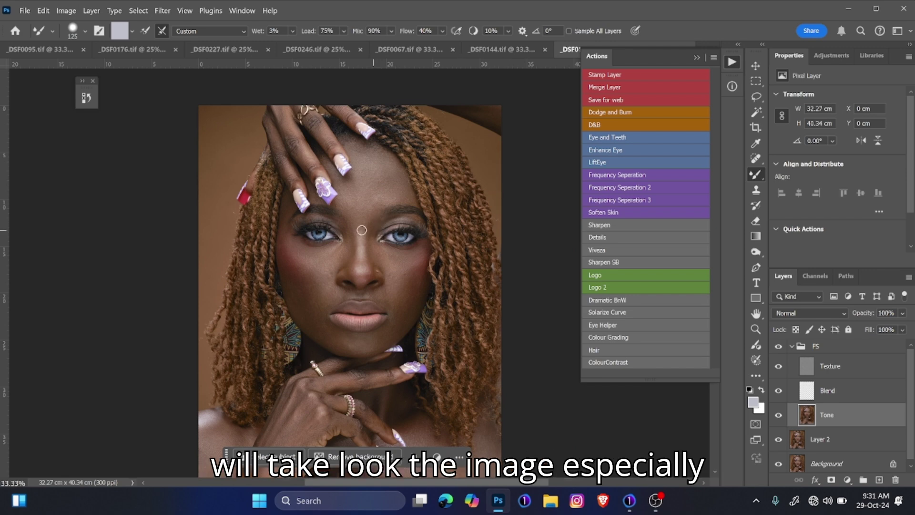
pyautogui.press(']')
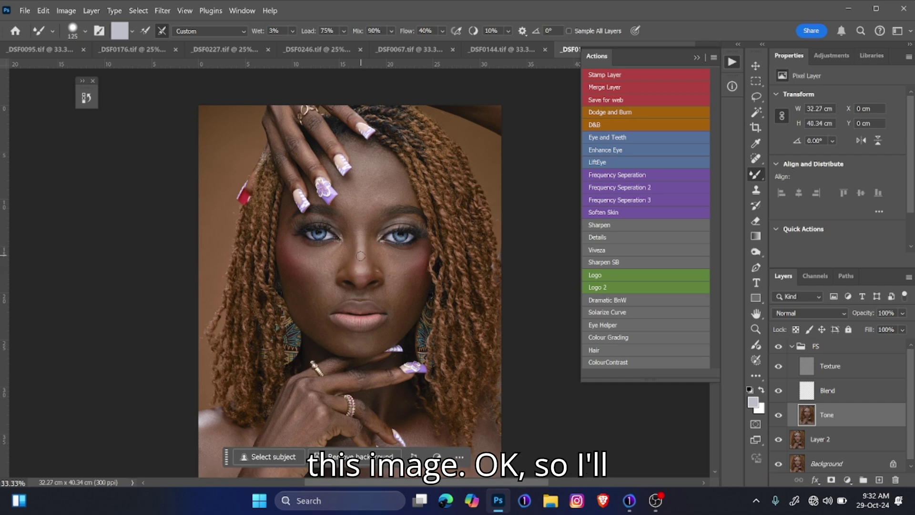
pyautogui.moveTo(364, 265); pyautogui.dragTo(362, 267)
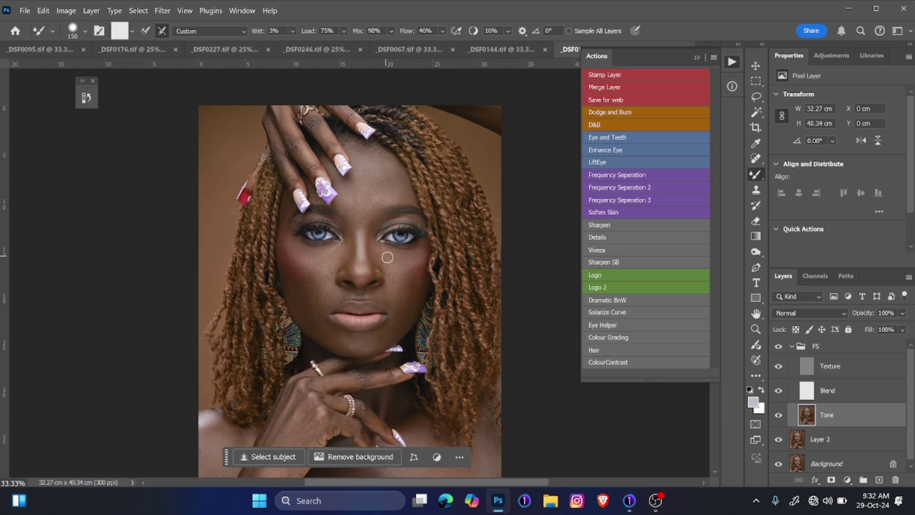
# - Blend the skin tone around the nose and mouth with the Mixer Brush sized between 100 and 125 px
pyautogui.press('[')
pyautogui.press('[')
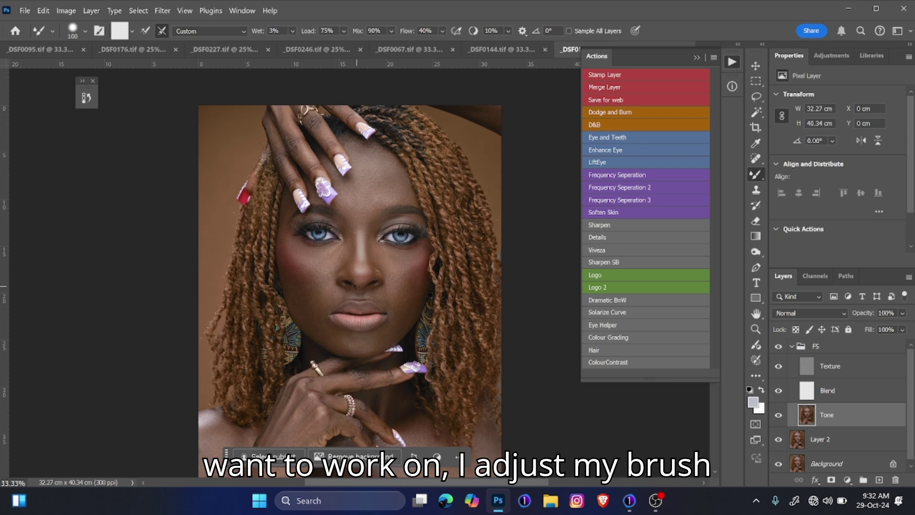
pyautogui.press(']')
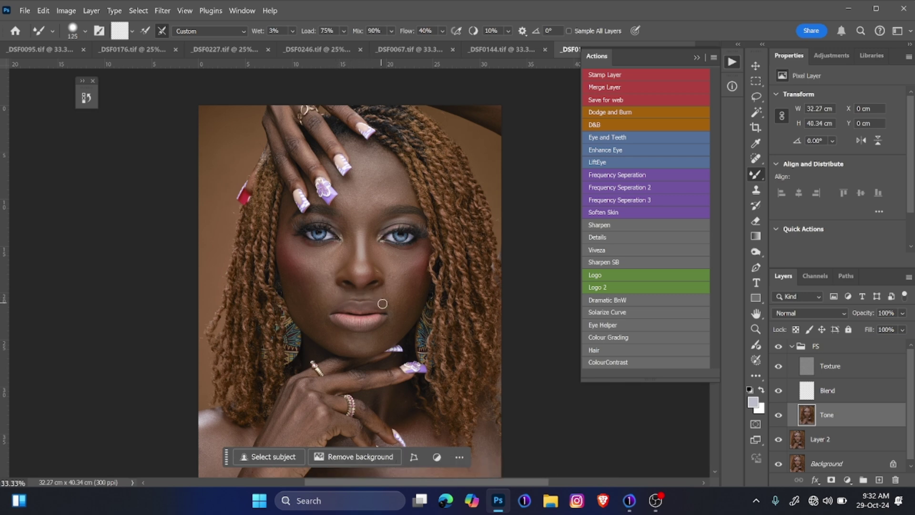
pyautogui.press('[')
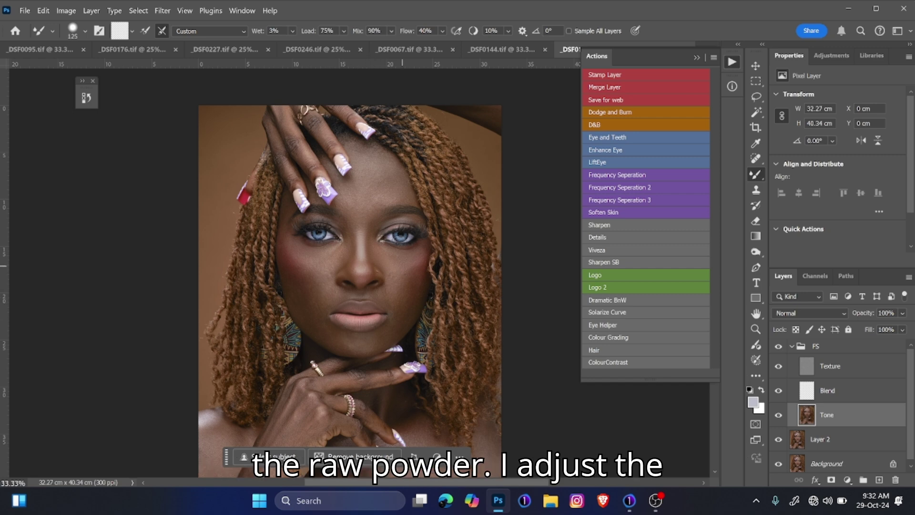
# - Smooth the image-right cheek on the Tone layer with the Mixer Brush, varying its size and ending at 200 px
pyautogui.press(']')
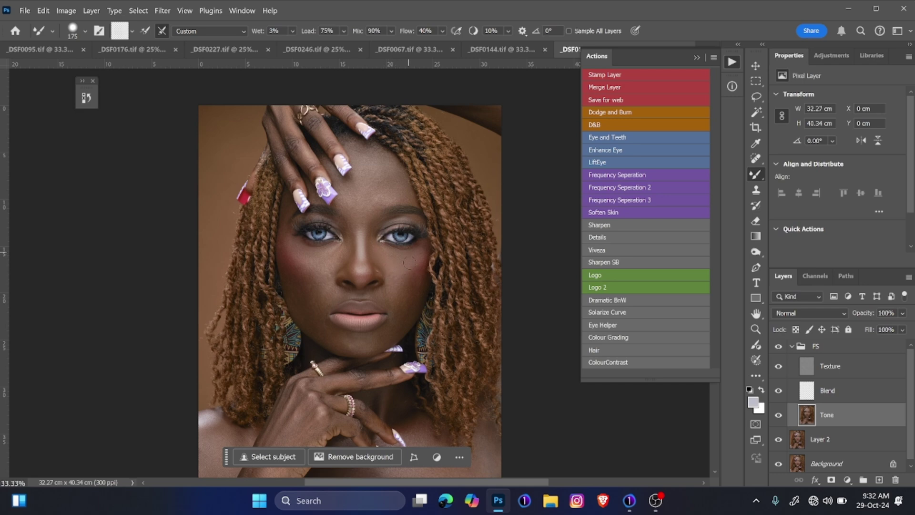
pyautogui.press('[')
pyautogui.press(']')
pyautogui.press(']')
pyautogui.press(']')
pyautogui.press(']')
pyautogui.press(']')
pyautogui.press(']')
pyautogui.press(']')
pyautogui.press(']')
pyautogui.press('[')
pyautogui.press('[')
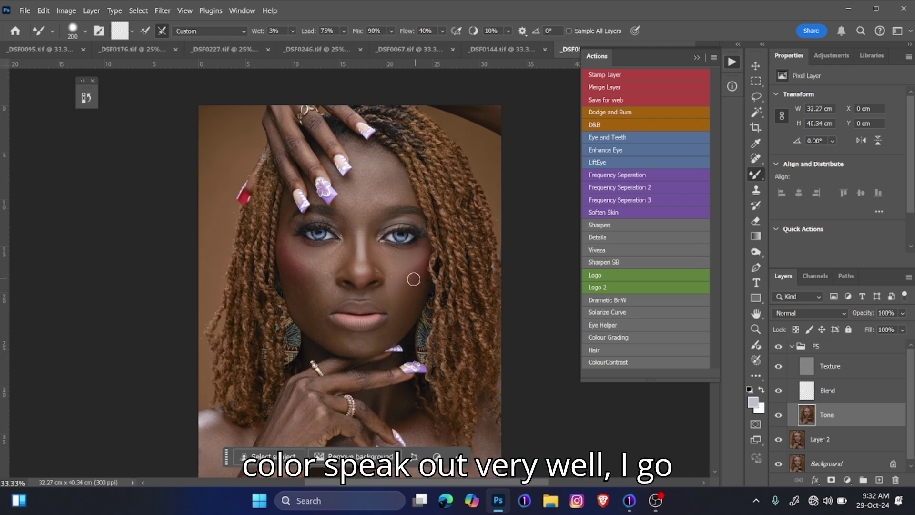
# - Blend the chin and lower jaw with the Mixer Brush enlarged to 250 px, and reduce the brush to 175 px
pyautogui.press('[')
pyautogui.press('[')
pyautogui.press(']')
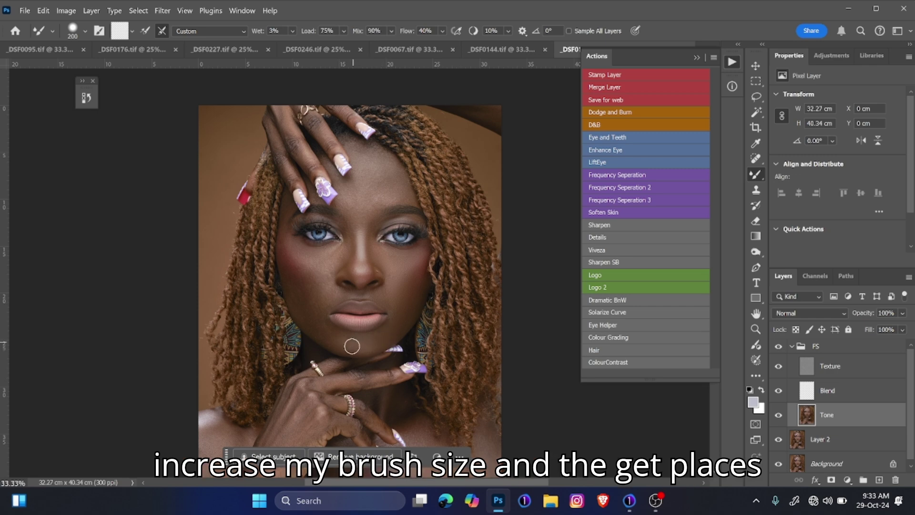
pyautogui.press(']')
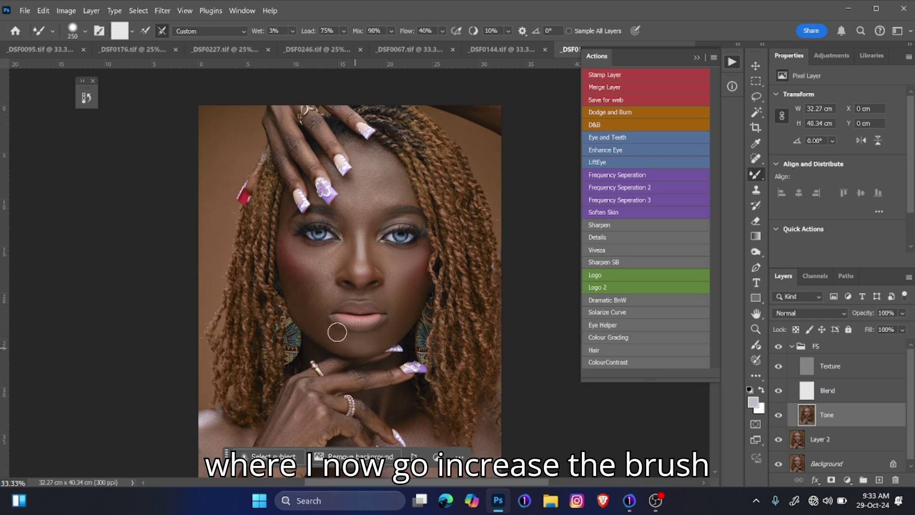
pyautogui.press('[')
pyautogui.press('[')
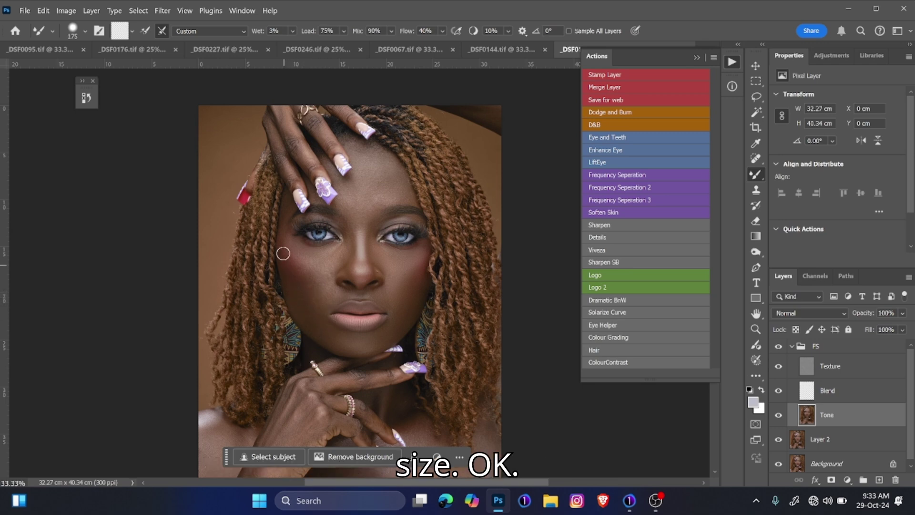
# - Smooth the image-left cheek and the forehead on the Tone layer, repeatedly resizing the Mixer Brush and ending at 175 px
pyautogui.press(']')
pyautogui.press(']')
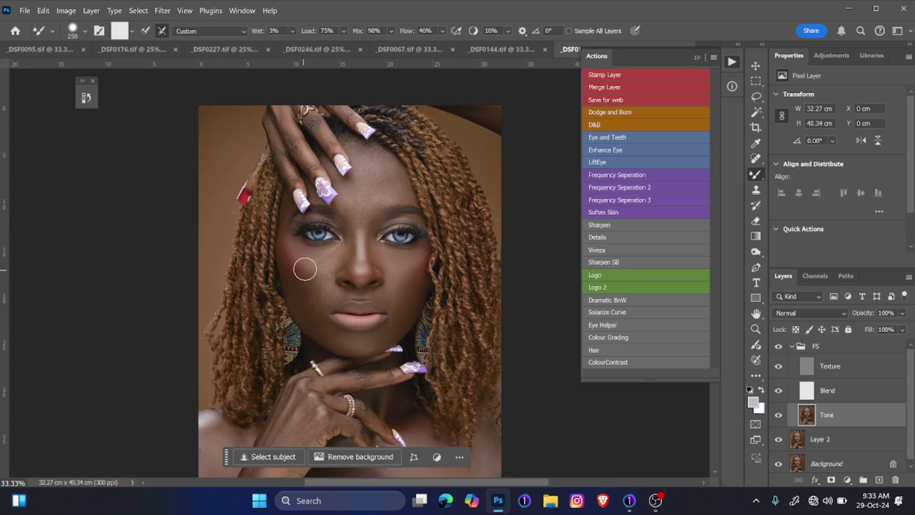
pyautogui.press(']')
pyautogui.press('[')
pyautogui.press('[')
pyautogui.press('[')
pyautogui.press(']')
pyautogui.press(']')
pyautogui.press('[')
pyautogui.press('[')
pyautogui.press('[')
pyautogui.press(']')
pyautogui.press(']')
pyautogui.press(']')
pyautogui.press(']')
pyautogui.press(']')
pyautogui.press('[')
pyautogui.press('[')
pyautogui.press('[')
pyautogui.press(']')
pyautogui.press(']')
pyautogui.press(']')
pyautogui.press(']')
pyautogui.press(']')
pyautogui.press('[')
pyautogui.press('[')
pyautogui.press('[')
pyautogui.press('[')
pyautogui.press('[')
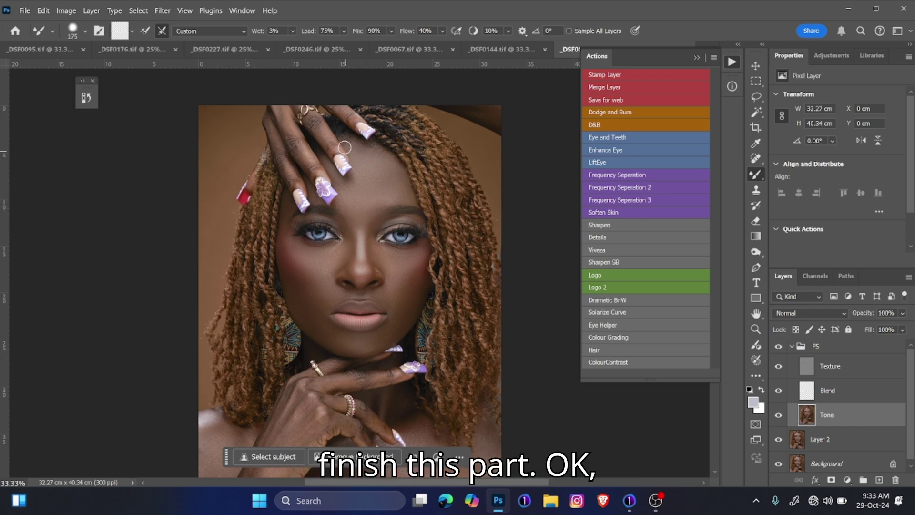
# - Finish blending the upper forehead beside the fingers, enlarging the Mixer Brush briefly and returning it to 175 px
pyautogui.press(']')
pyautogui.press(']')
pyautogui.press('[')
pyautogui.press('[')
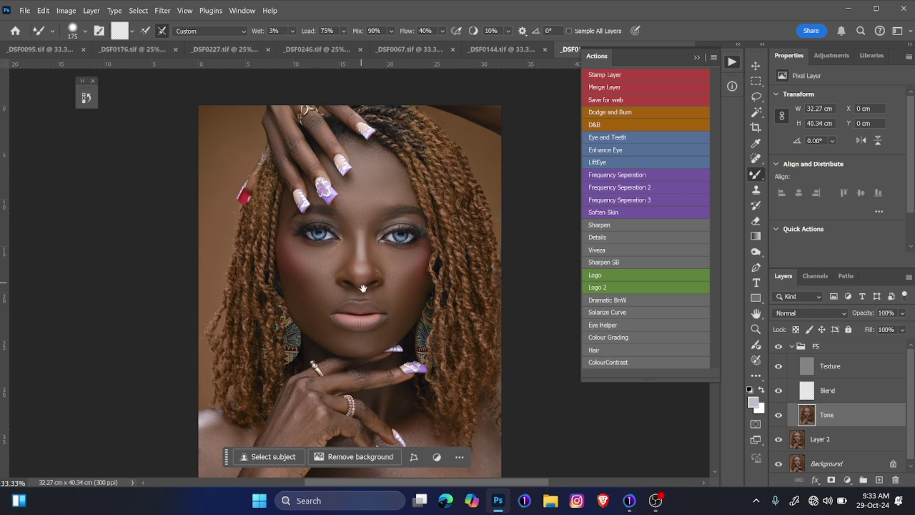
# - Smooth the tones of the lower hand, using the Mixer Brush at 300 px on the wrist and 175 px near the fingers
pyautogui.moveTo(364, 288); pyautogui.dragTo(367, 251)
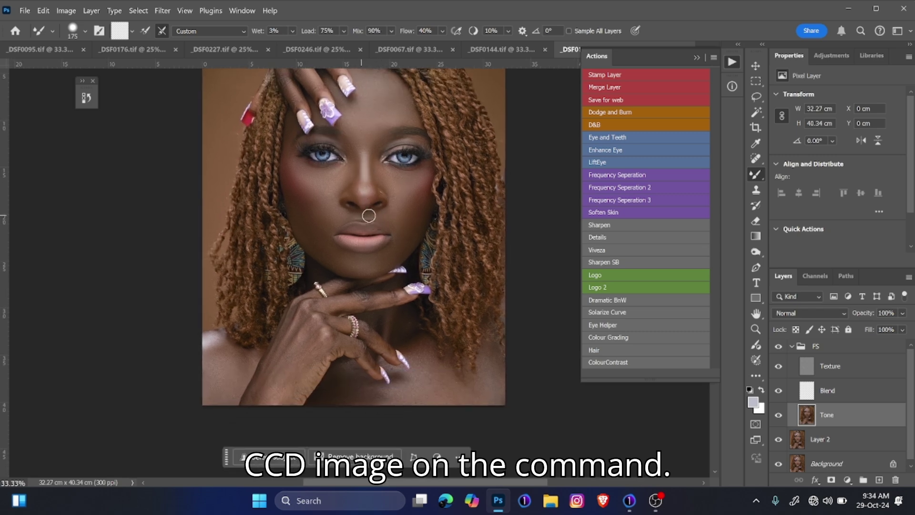
pyautogui.press(']')
pyautogui.press(']')
pyautogui.press(']')
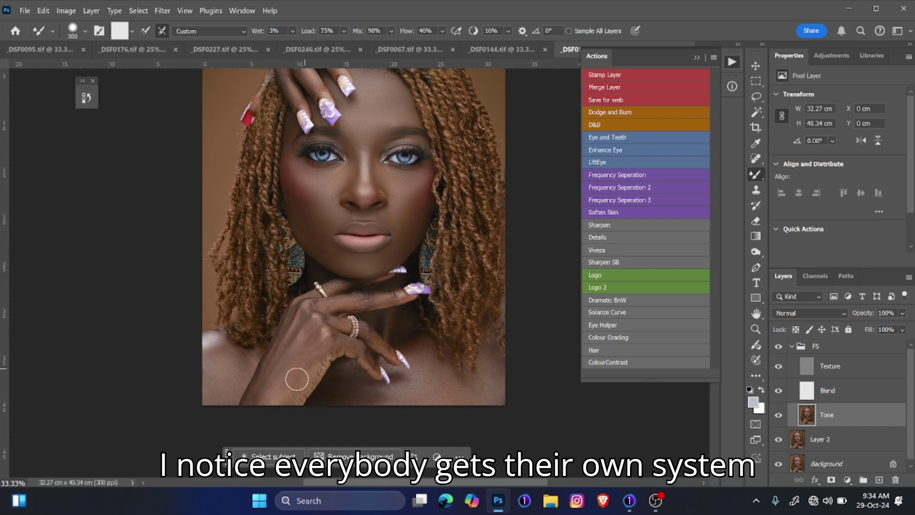
pyautogui.press('[')
pyautogui.press('[')
pyautogui.press('[')
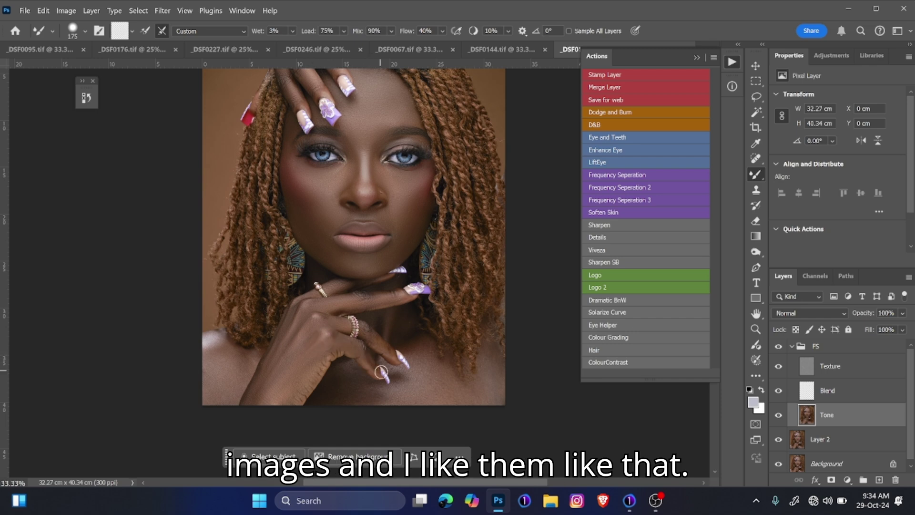
pyautogui.press(']')
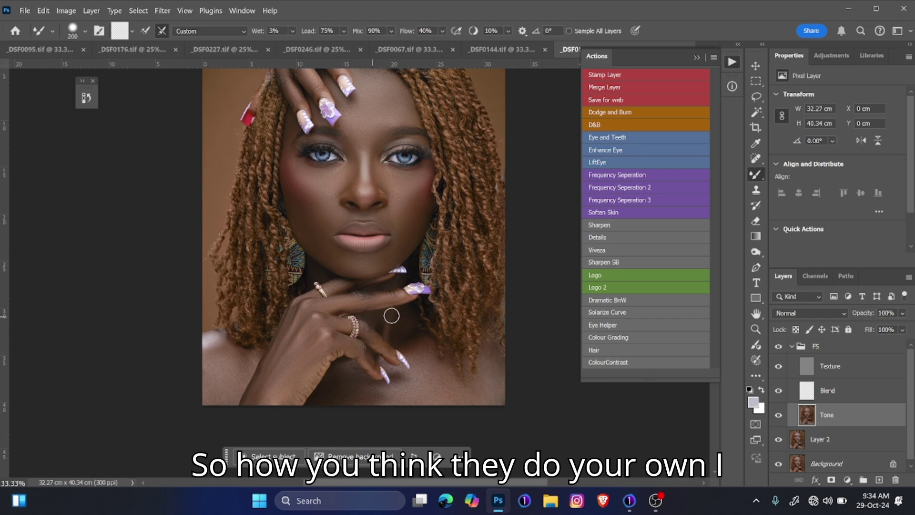
pyautogui.press('[')
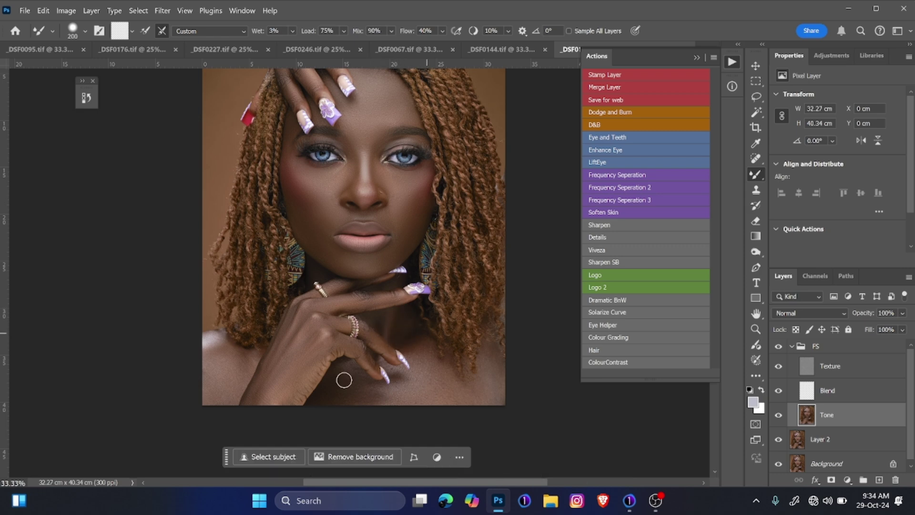
# - Blend the chest tones around the lower hand with the Mixer Brush, varying its size and ending at 175 px
pyautogui.press(']')
pyautogui.press(']')
pyautogui.press(']')
pyautogui.press(']')
pyautogui.press('[')
pyautogui.press('[')
pyautogui.press('[')
pyautogui.press('[')
pyautogui.press(']')
pyautogui.press(']')
pyautogui.press(']')
pyautogui.press(']')
pyautogui.press('[')
pyautogui.press('[')
pyautogui.press('[')
pyautogui.press('[')
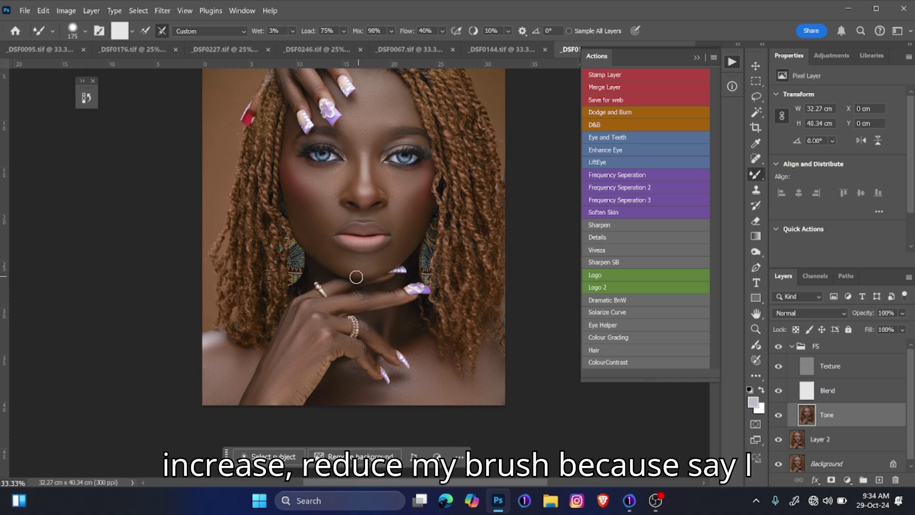
# - Even out the tone near the image-left shoulder and forearm with the Mixer Brush at 300 px, and reduce it to 175 px
pyautogui.press(']')
pyautogui.press(']')
pyautogui.press(']')
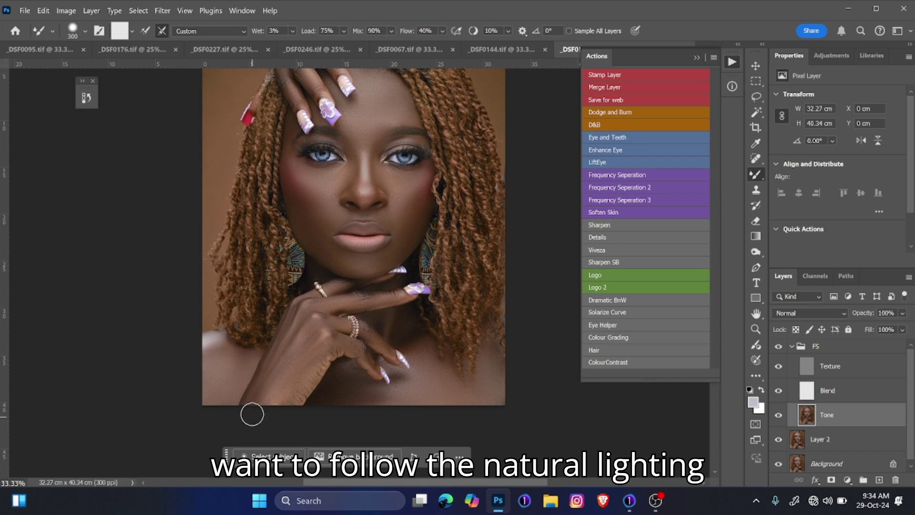
pyautogui.press('[')
pyautogui.press('[')
pyautogui.press('[')
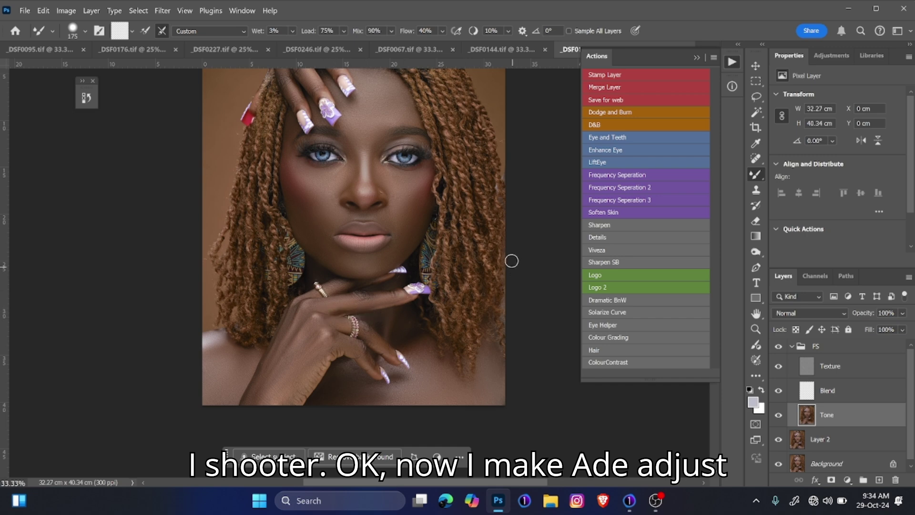
# - Touch up the cheek tones with the Mixer Brush at 200 px on the image-right side, and enlarge it to 250 px
pyautogui.press(']')
pyautogui.press(']')
pyautogui.press(']')
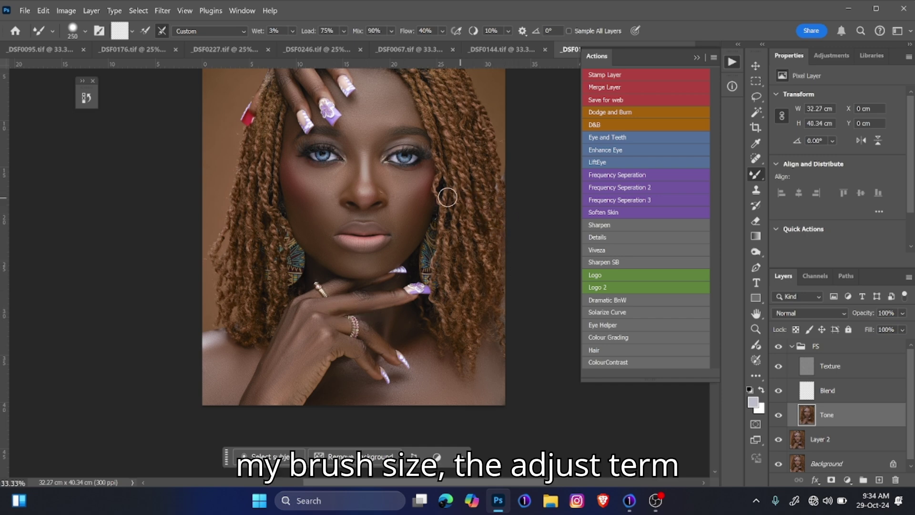
pyautogui.press('[')
pyautogui.press('[')
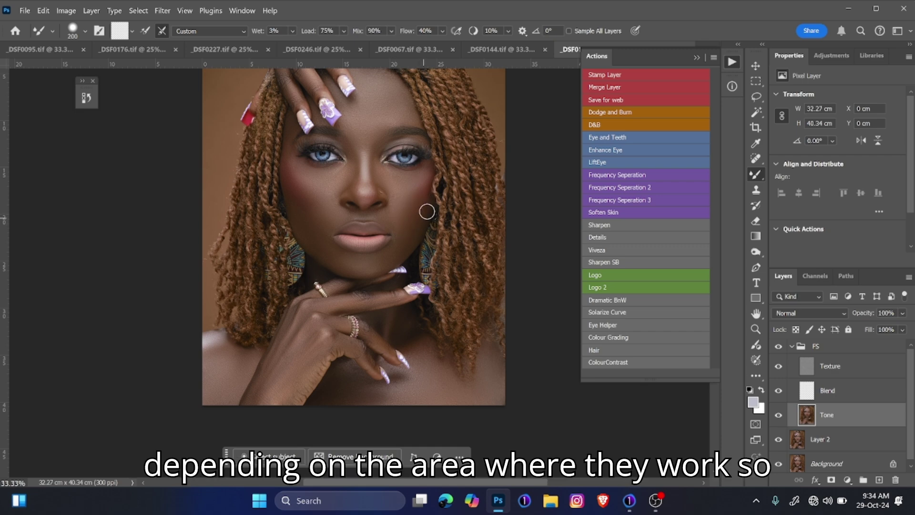
pyautogui.press(']')
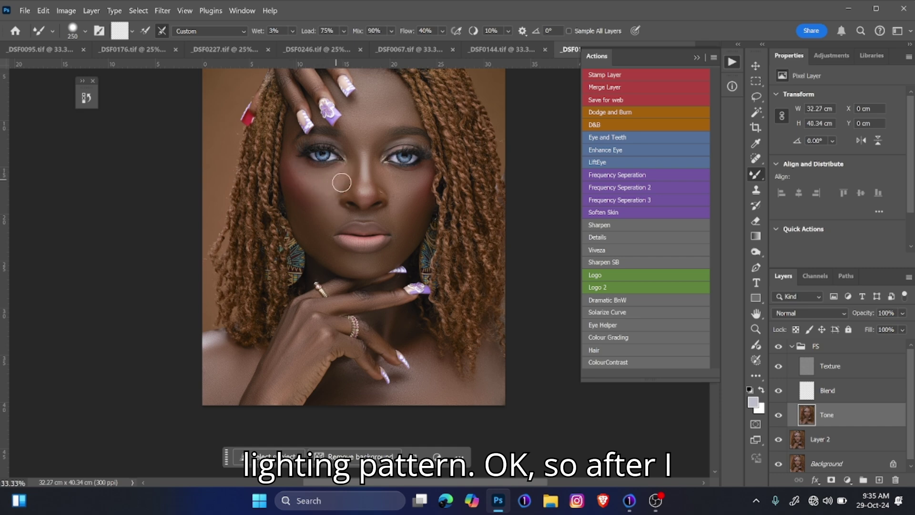
# - Compare the portrait with the FS group hidden and shown, collapse the group, and lower its opacity to 81%
pyautogui.moveTo(398, 159); pyautogui.dragTo(400, 241)
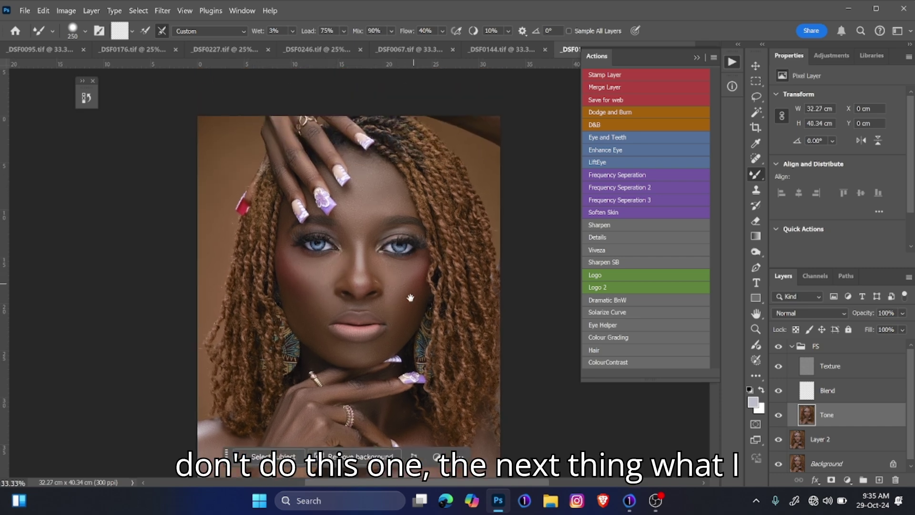
pyautogui.moveTo(410, 297); pyautogui.dragTo(416, 265)
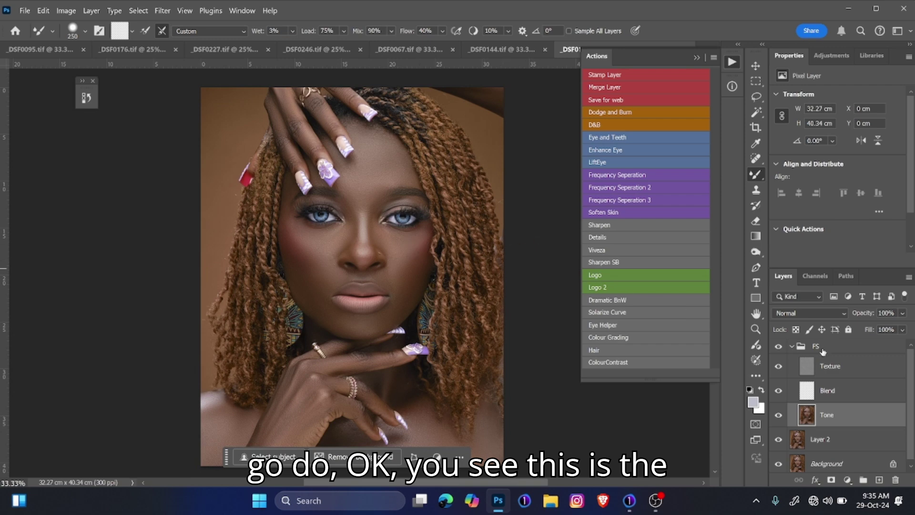
pyautogui.click(778, 347)
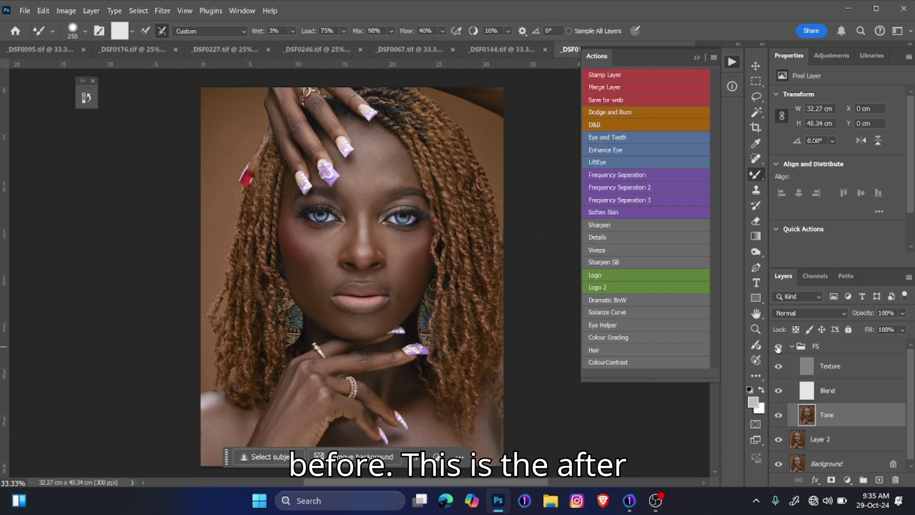
pyautogui.click(778, 347)
pyautogui.click(792, 347)
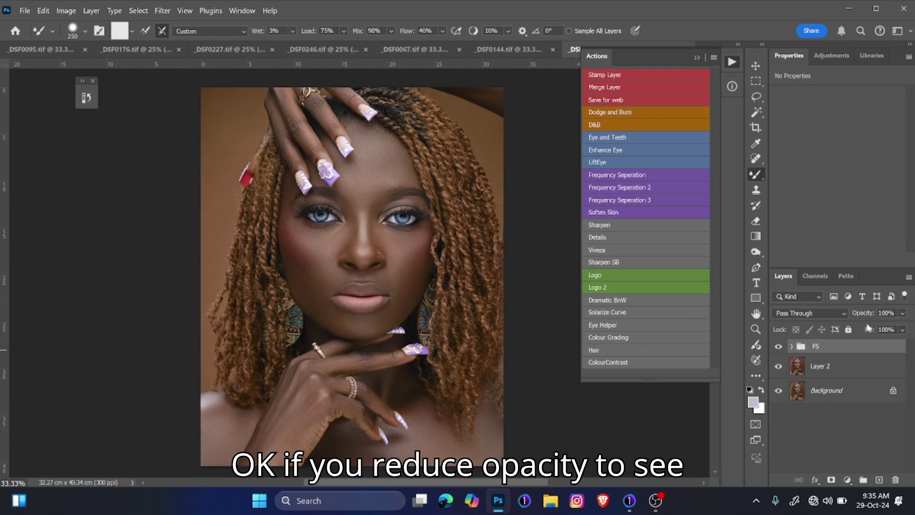
pyautogui.moveTo(864, 316); pyautogui.dragTo(820, 319)
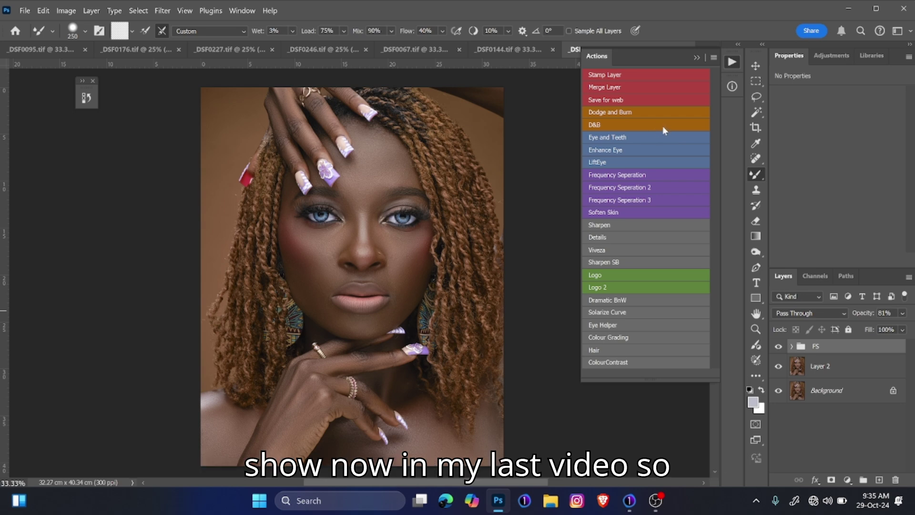
# - Run the D&B action to set up the dodge and burn layers above the FS group
pyautogui.click(613, 125)
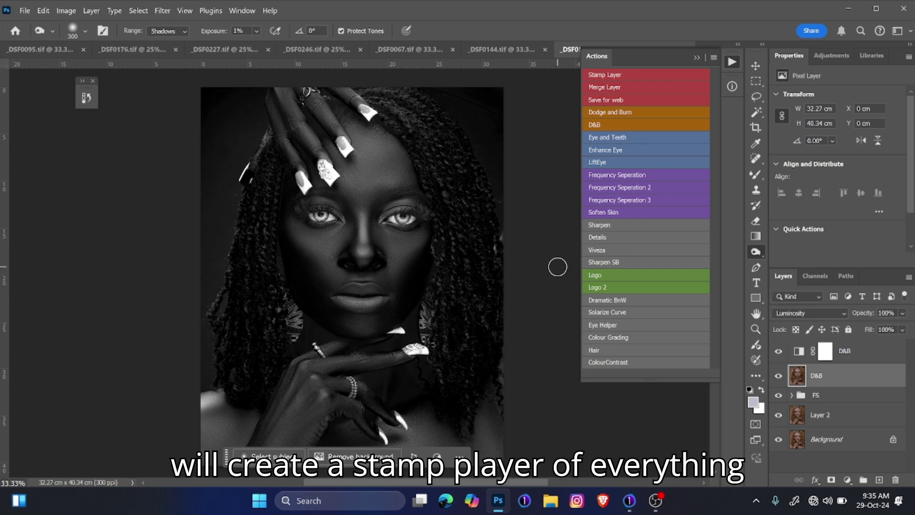
# - Activate the Burn tool on the D&B pixel layer and burn around the nose with a 175 px brush
pyautogui.click(865, 357)
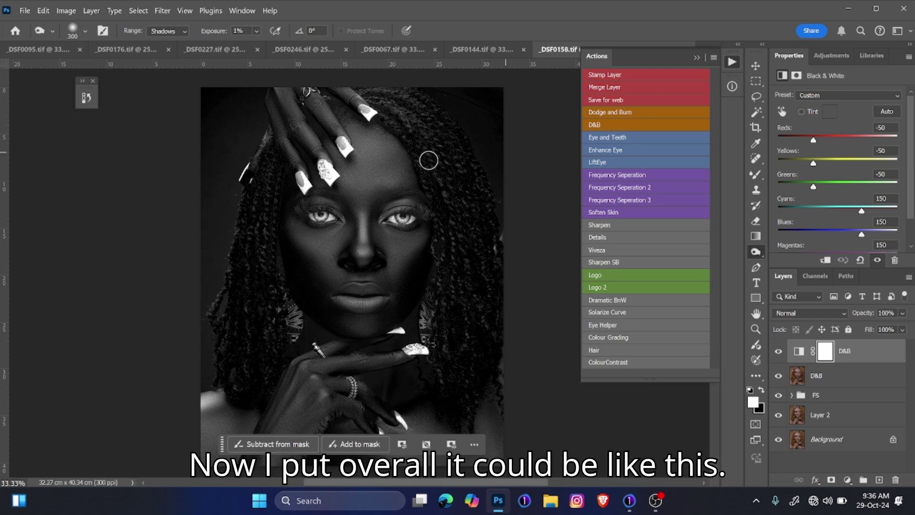
pyautogui.click(800, 381)
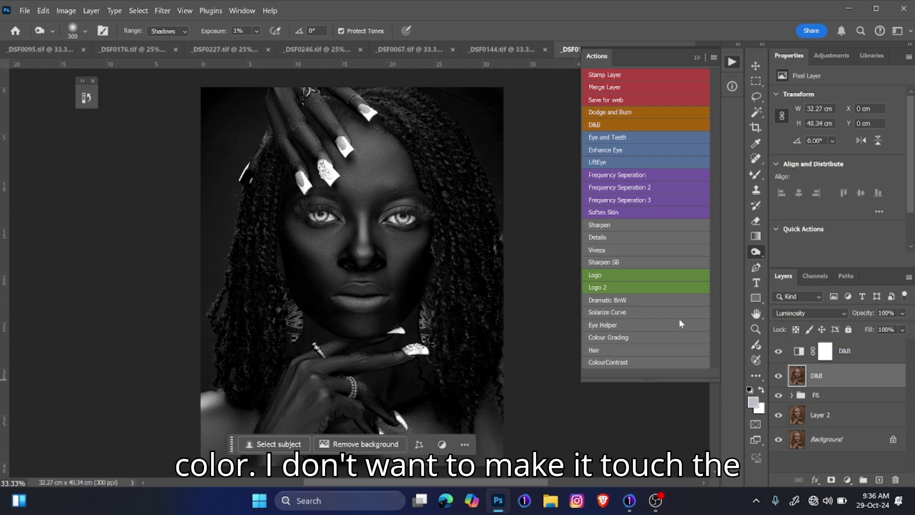
pyautogui.rightClick(756, 253)
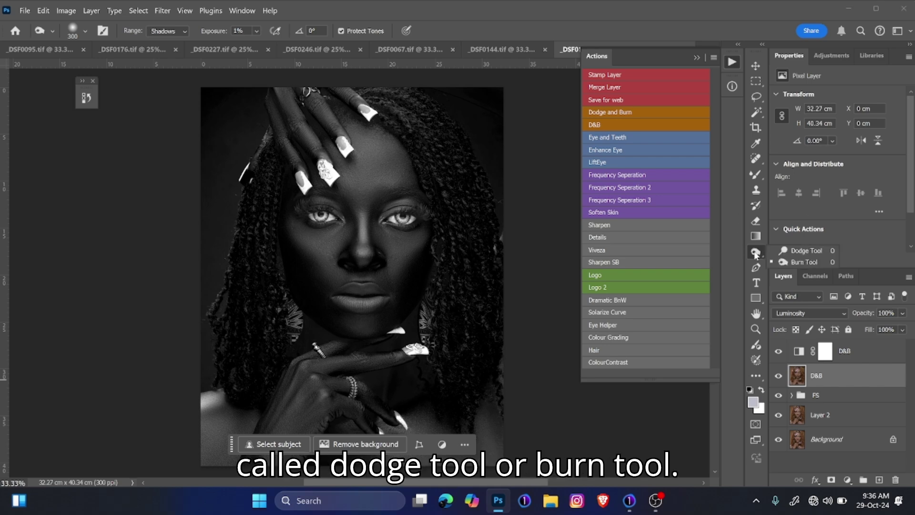
pyautogui.click(800, 262)
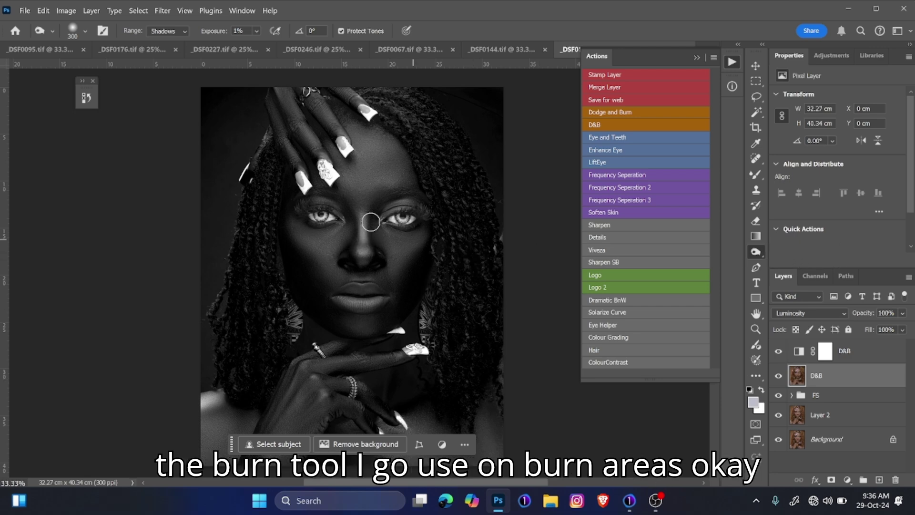
pyautogui.press('[')
pyautogui.press('[')
pyautogui.press('[')
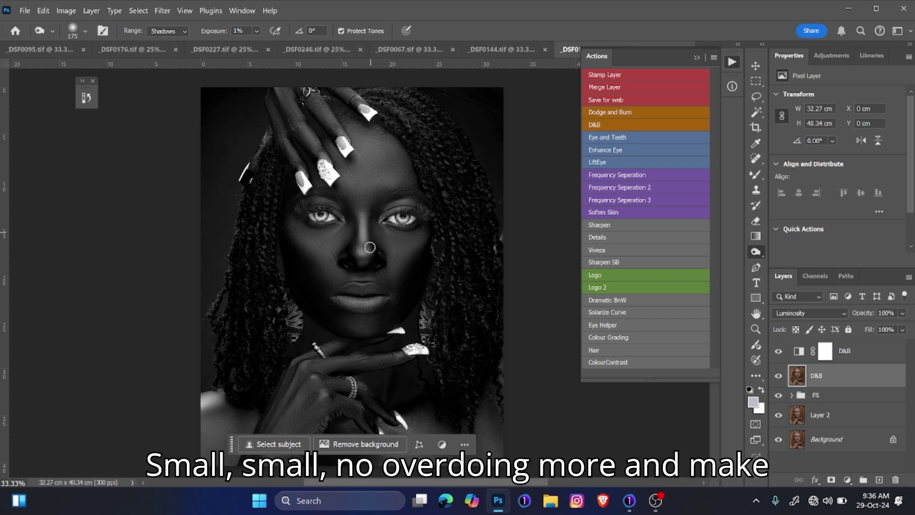
# - Burn the image-left edge of the forehead at 400 px and the image-left lower cheek at 600 px
pyautogui.press(']')
pyautogui.press(']')
pyautogui.press(']')
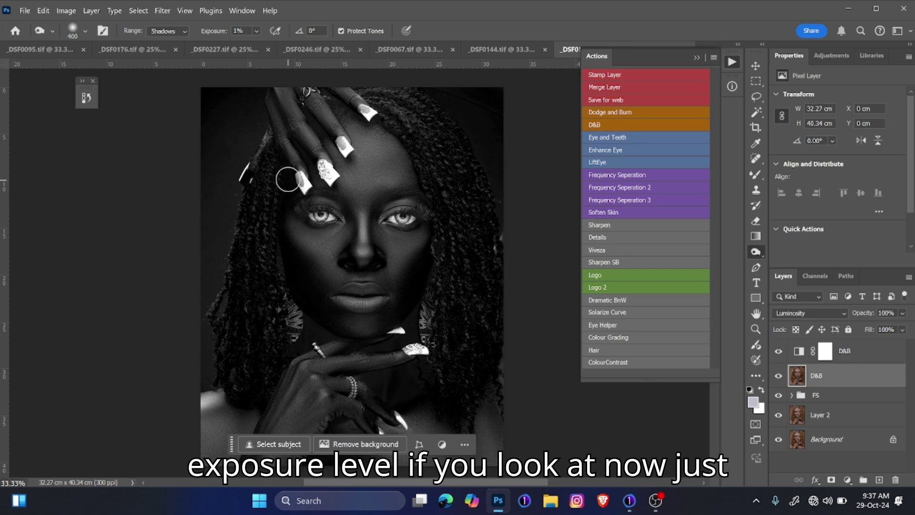
pyautogui.press(']')
pyautogui.press(']')
pyautogui.press(']')
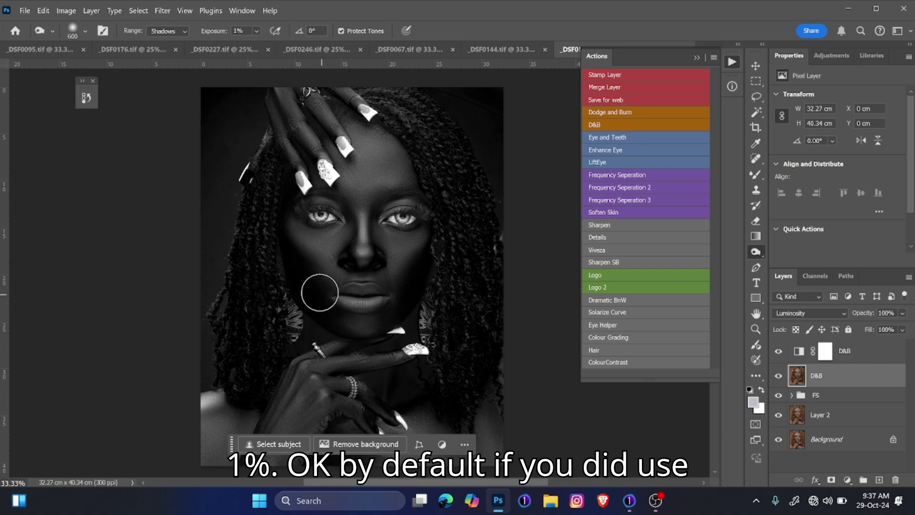
# - Burn along the image-left jaw and the upper forehead near the hairline with a 250 px brush
pyautogui.press('[')
pyautogui.press('[')
pyautogui.press('[')
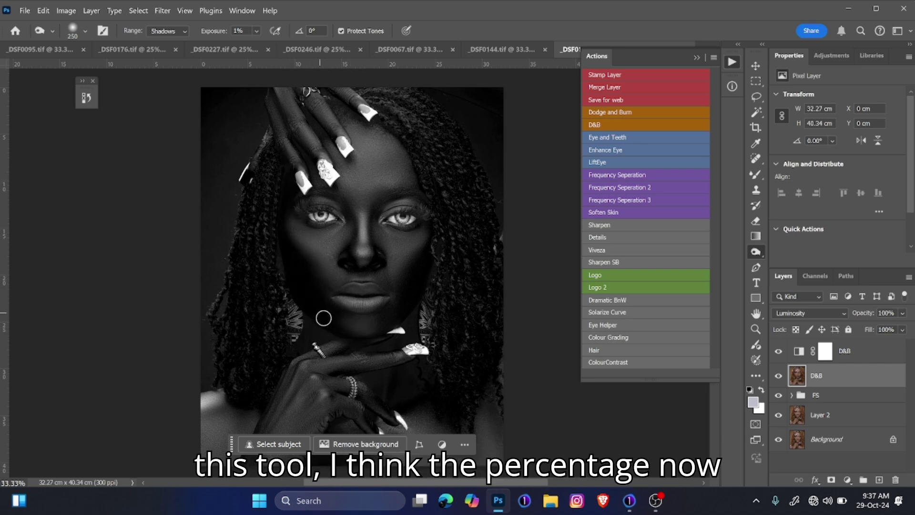
pyautogui.press('[')
pyautogui.press(']')
pyautogui.press(']')
pyautogui.press(']')
pyautogui.press('[')
pyautogui.press('[')
pyautogui.press('[')
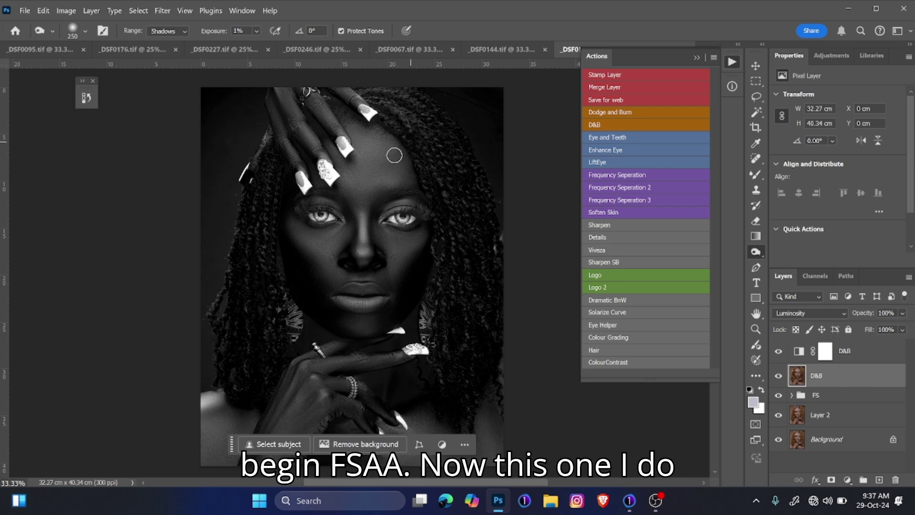
# - Burn the shadows around the neck and chest at 600 px, and reduce the brush to 400 px
pyautogui.press(']')
pyautogui.press(']')
pyautogui.press(']')
pyautogui.press(']')
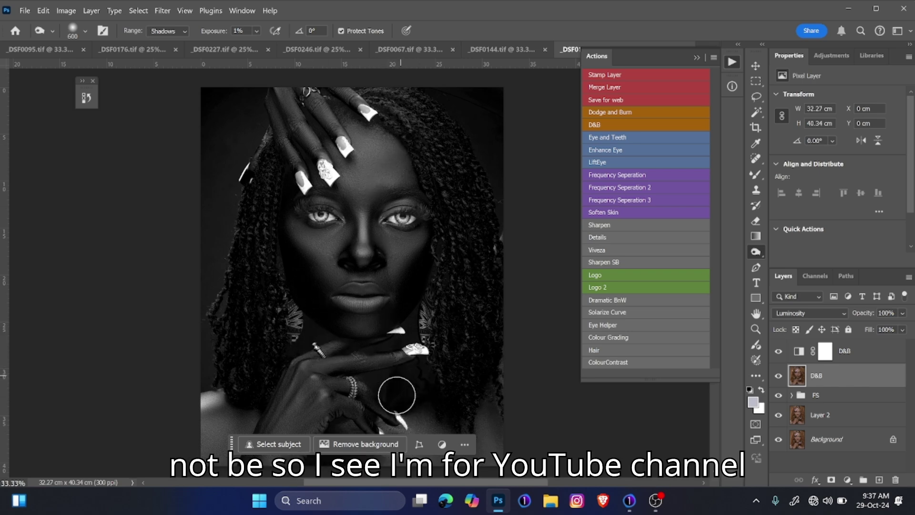
pyautogui.press('[')
pyautogui.press('[')
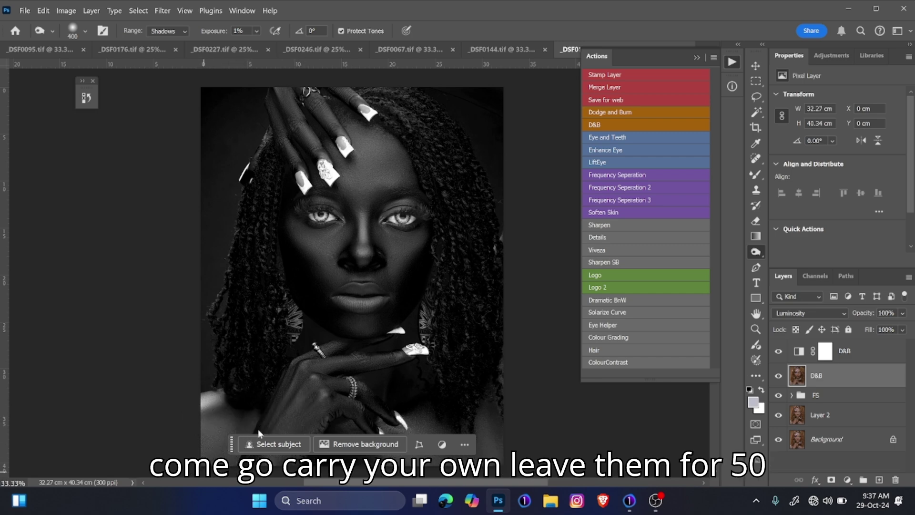
# - Switch to the Dodge tool and brighten the nose at 175 px and the image-right under-eye area at 400 px
pyautogui.moveTo(373, 312); pyautogui.dragTo(395, 228)
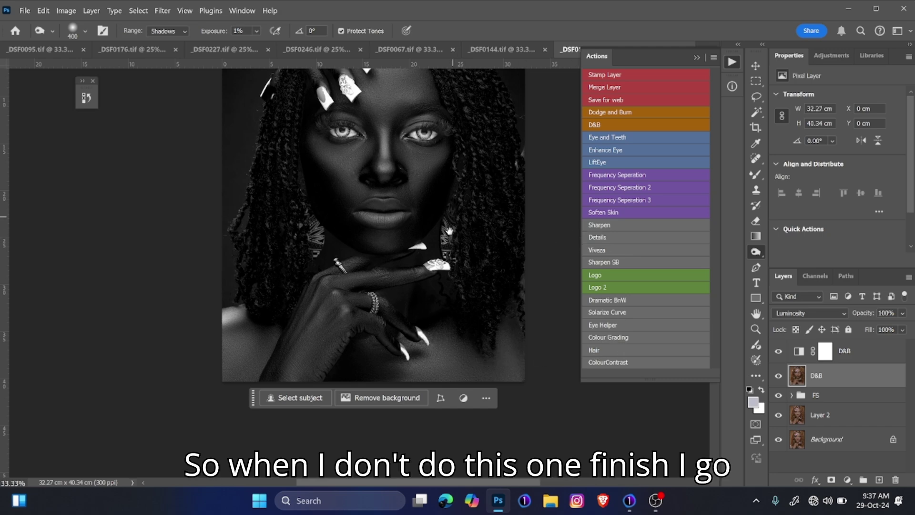
pyautogui.scroll(3, 450, 224)
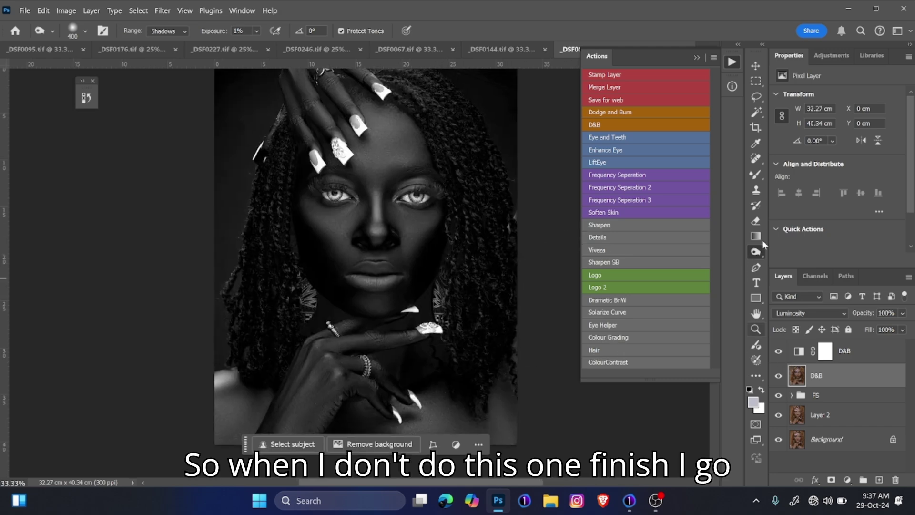
pyautogui.click(755, 252)
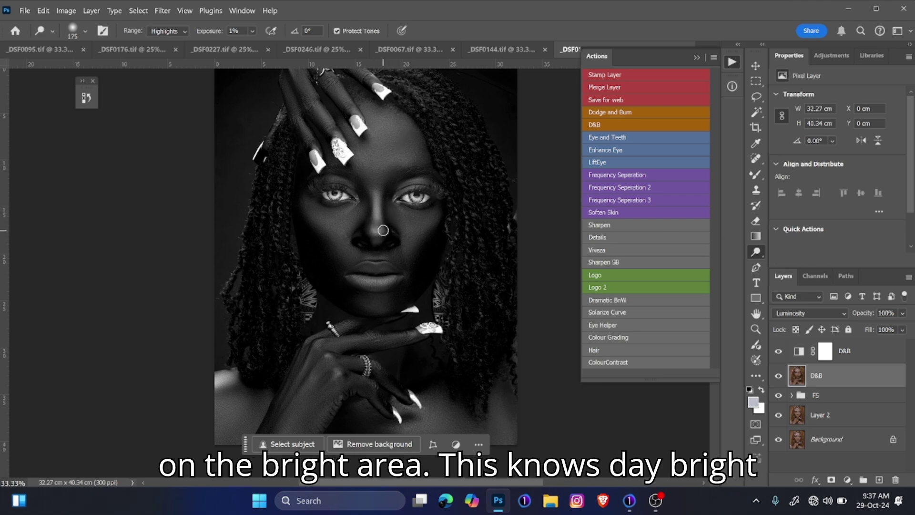
pyautogui.press(']')
pyautogui.press(']')
pyautogui.press(']')
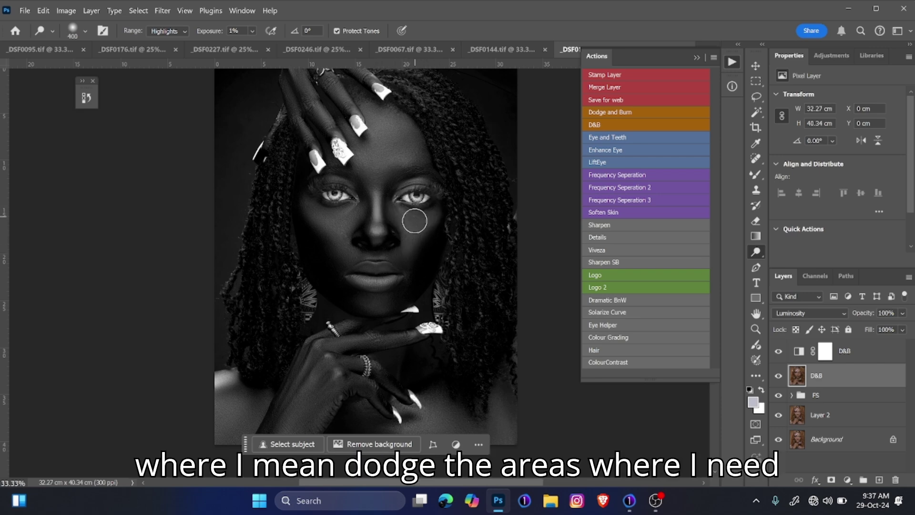
# - Dodge the highlights under the image-left eye with a 175 px brush
pyautogui.press(']')
pyautogui.press('[')
pyautogui.press('[')
pyautogui.press('[')
pyautogui.press('[')
pyautogui.press('[')
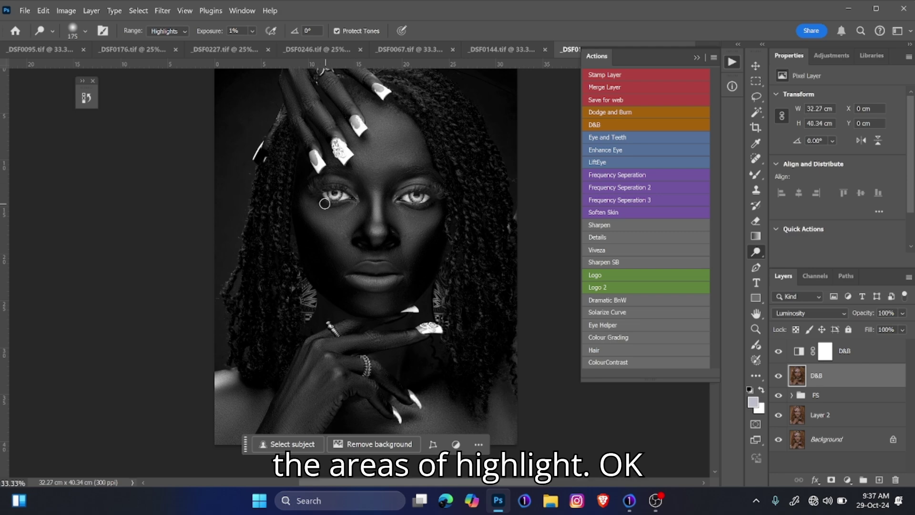
# - Dodge the image-left cheek at 400 px and the area just above the upper lip at 200 px
pyautogui.press(']')
pyautogui.press(']')
pyautogui.press(']')
pyautogui.press(']')
pyautogui.press(']')
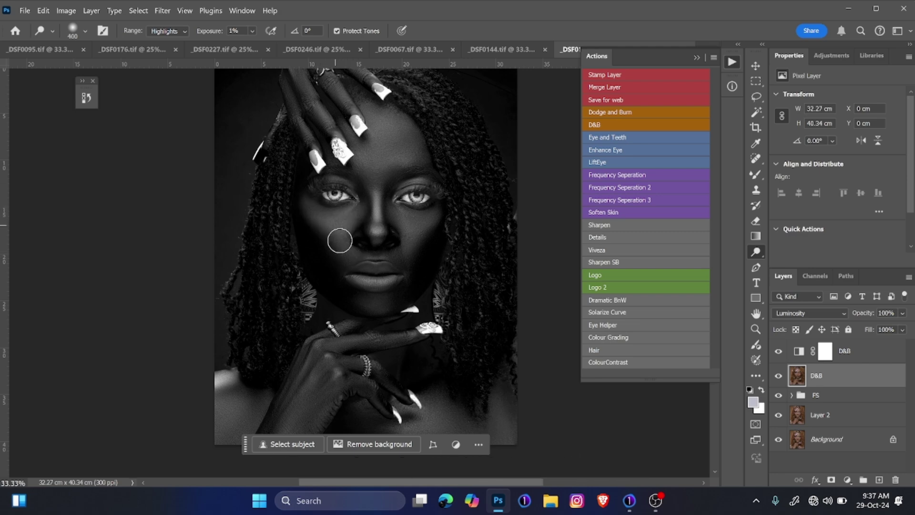
pyautogui.press('[')
pyautogui.press('[')
pyautogui.press('[')
pyautogui.press('[')
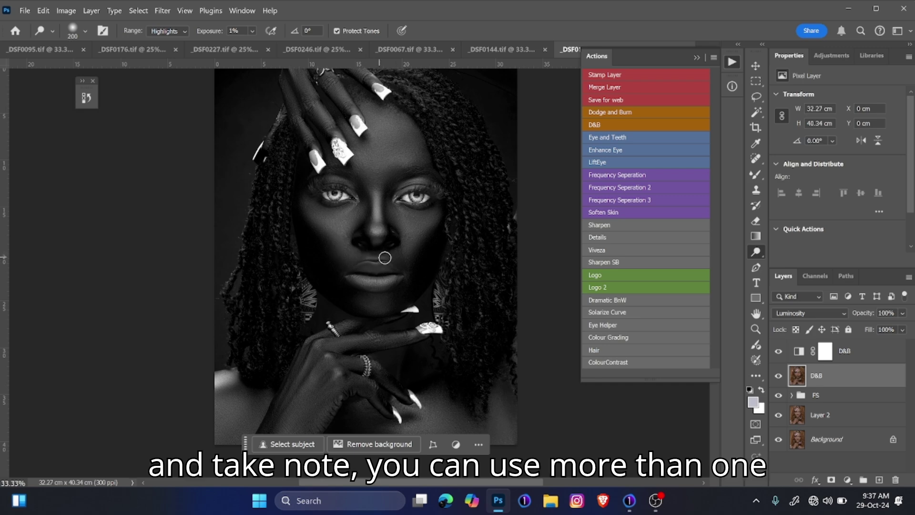
# - Dodge the chin with a 400 px brush and the forehead with a 700 px brush
pyautogui.press(']')
pyautogui.press(']')
pyautogui.press(']')
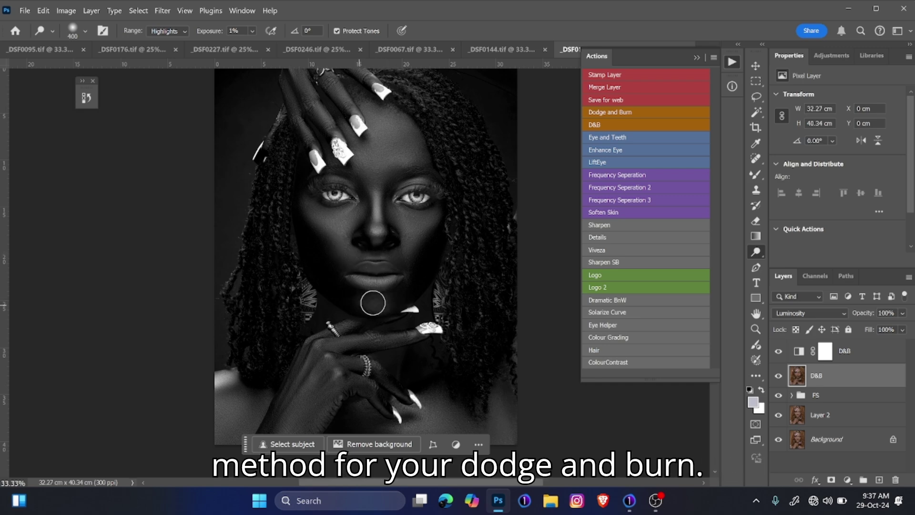
pyautogui.press(']')
pyautogui.press(']')
pyautogui.press(']')
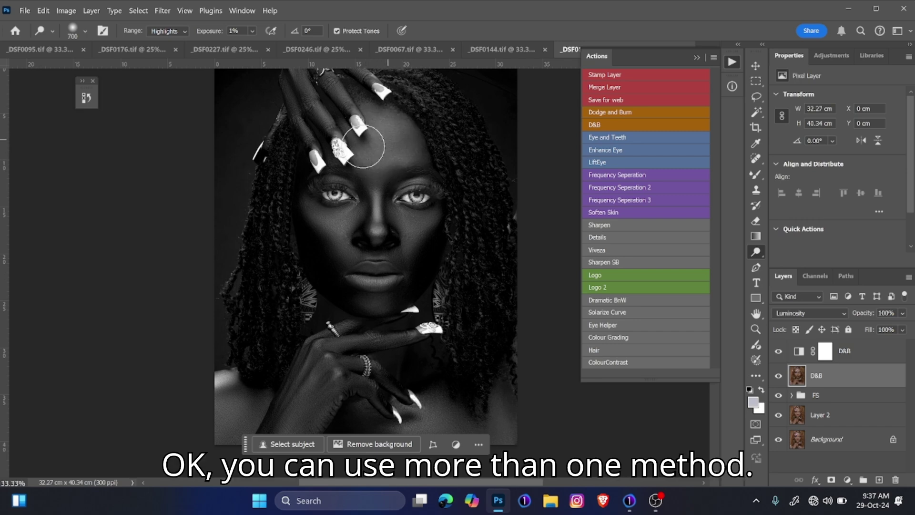
# - Dodge the shoulders and chest highlights with a 600 px brush
pyautogui.moveTo(444, 255); pyautogui.dragTo(448, 158)
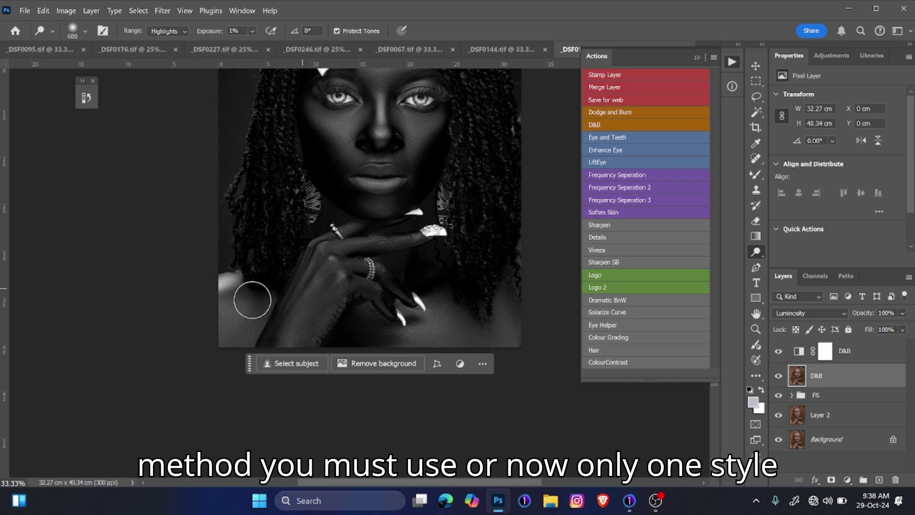
pyautogui.press('[')
pyautogui.press(']')
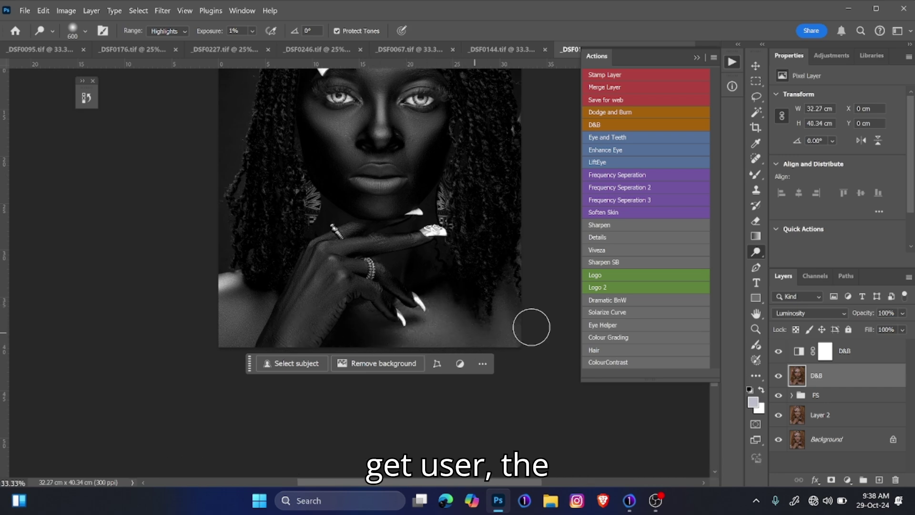
# - Dodge the highlights on the lower hand and fingers at 250 px, refining near the fingertips at 200 px
pyautogui.moveTo(457, 233); pyautogui.dragTo(459, 256)
pyautogui.press('[')
pyautogui.press('[')
pyautogui.press('[')
pyautogui.press('[')
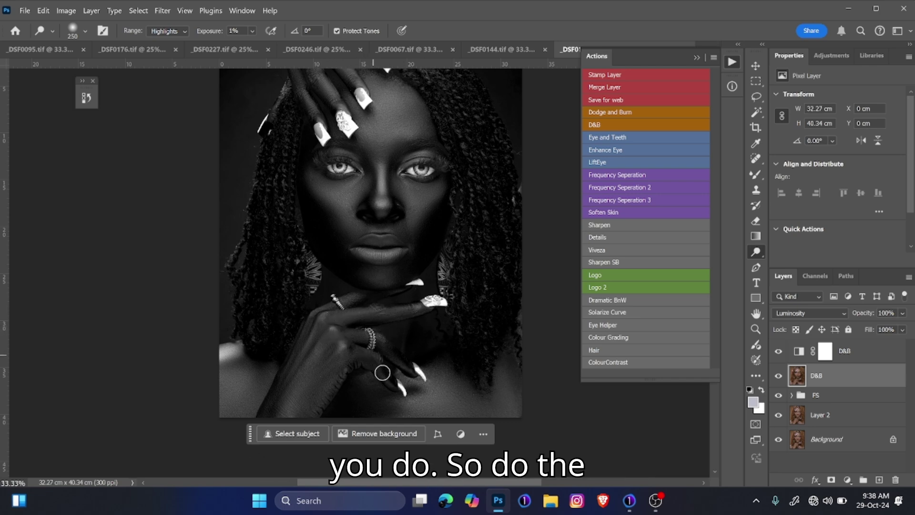
pyautogui.press('[')
pyautogui.press('[')
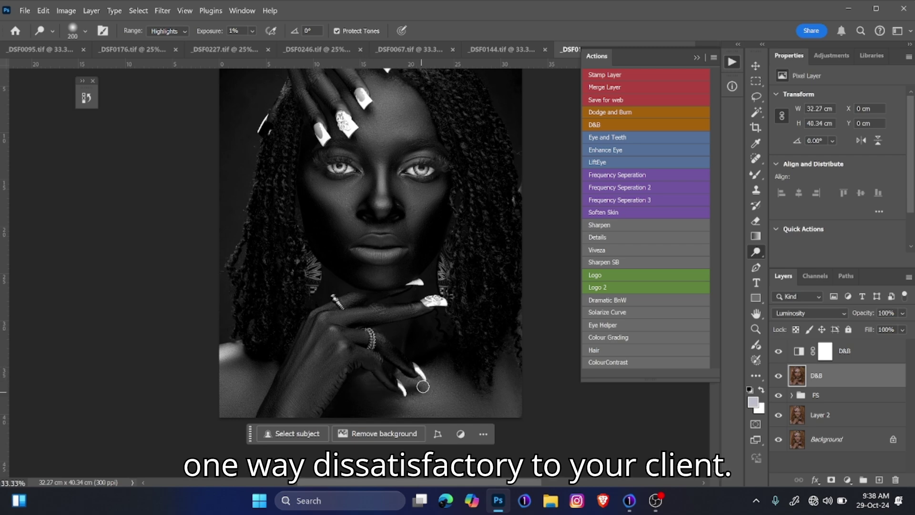
# - Delete the Black & White D&B adjustment layer and compare the portrait with the D&B pixel layer hidden and shown
pyautogui.moveTo(515, 275); pyautogui.dragTo(463, 345)
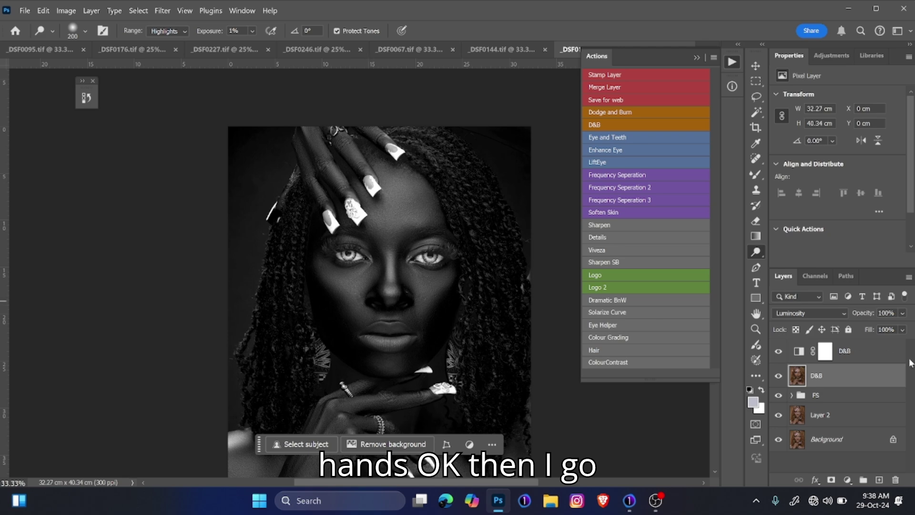
pyautogui.moveTo(891, 352); pyautogui.dragTo(896, 479)
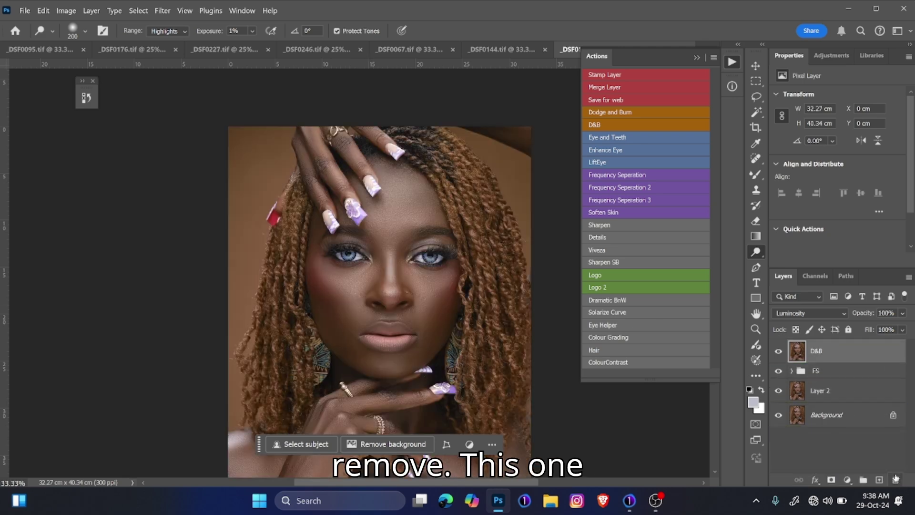
pyautogui.click(779, 352)
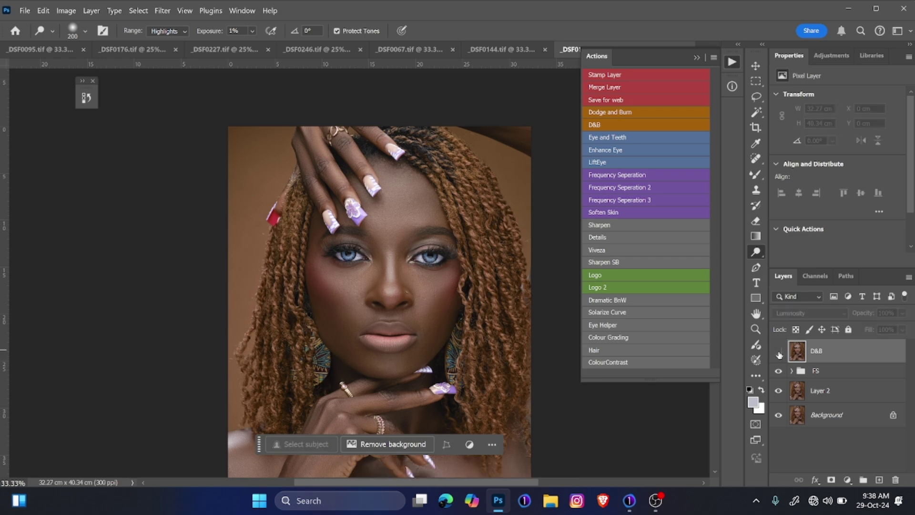
pyautogui.click(778, 352)
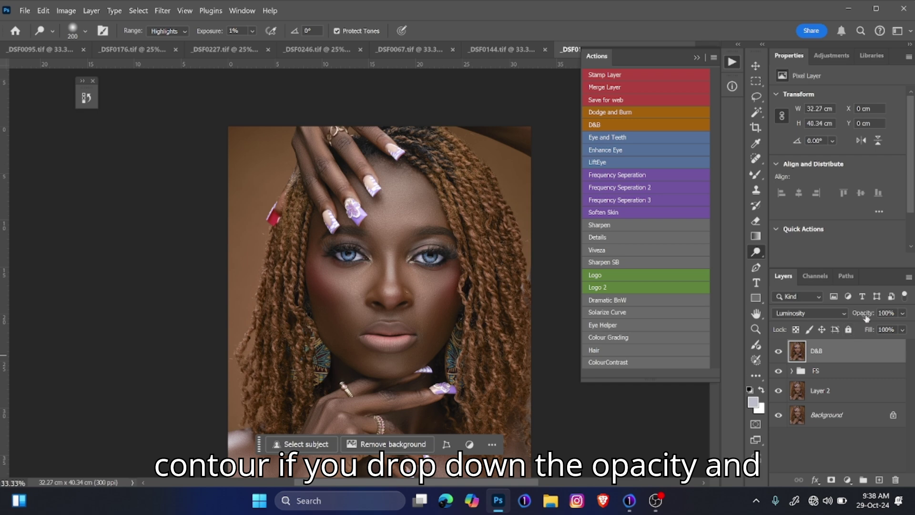
# - Lower the D&B layer's opacity to 64% and compare the portrait with the layer hidden and shown
pyautogui.moveTo(868, 314); pyautogui.dragTo(851, 315)
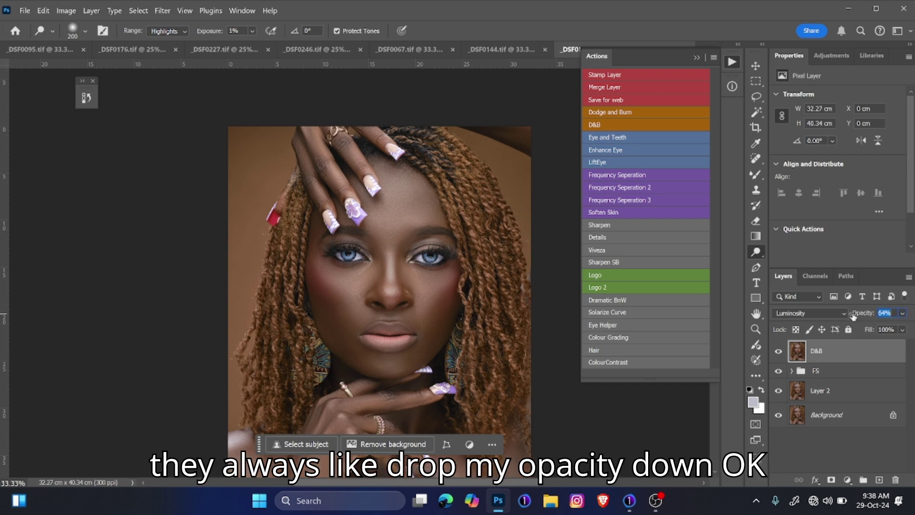
pyautogui.moveTo(856, 316); pyautogui.dragTo(854, 317)
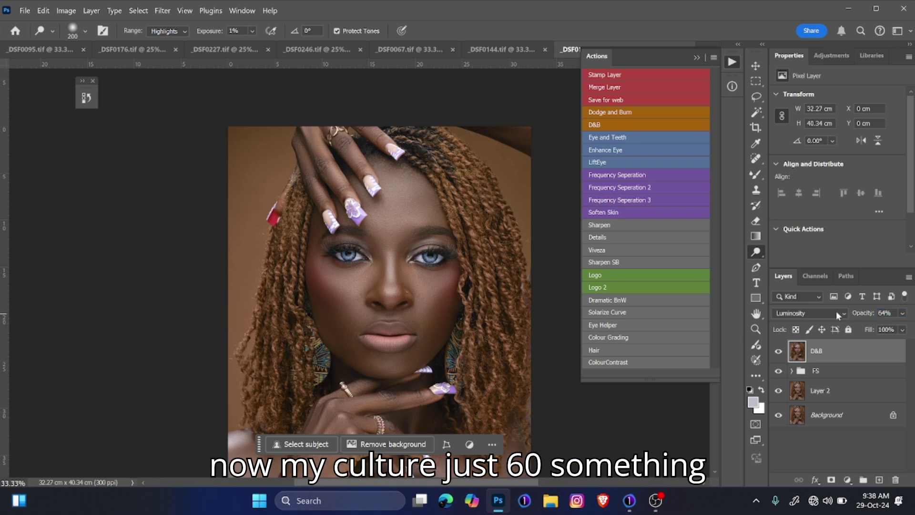
pyautogui.click(778, 352)
pyautogui.click(779, 350)
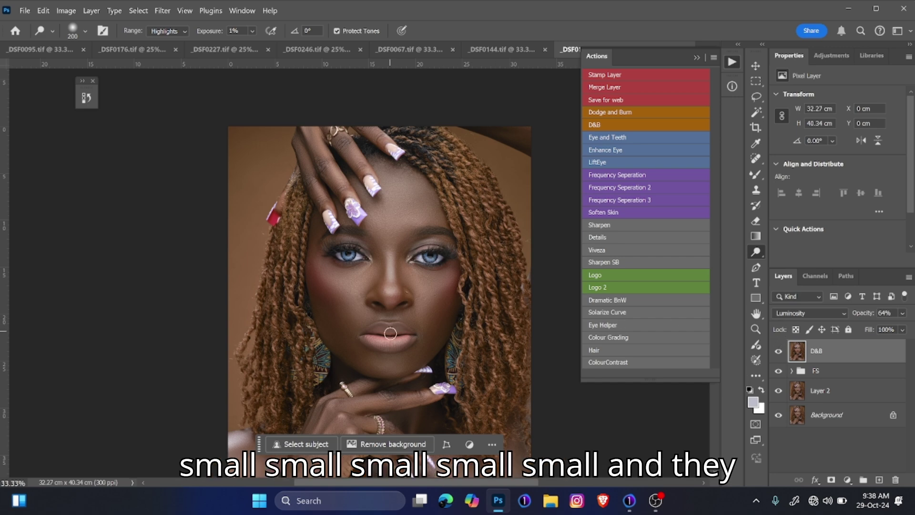
pyautogui.moveTo(415, 327); pyautogui.dragTo(422, 301)
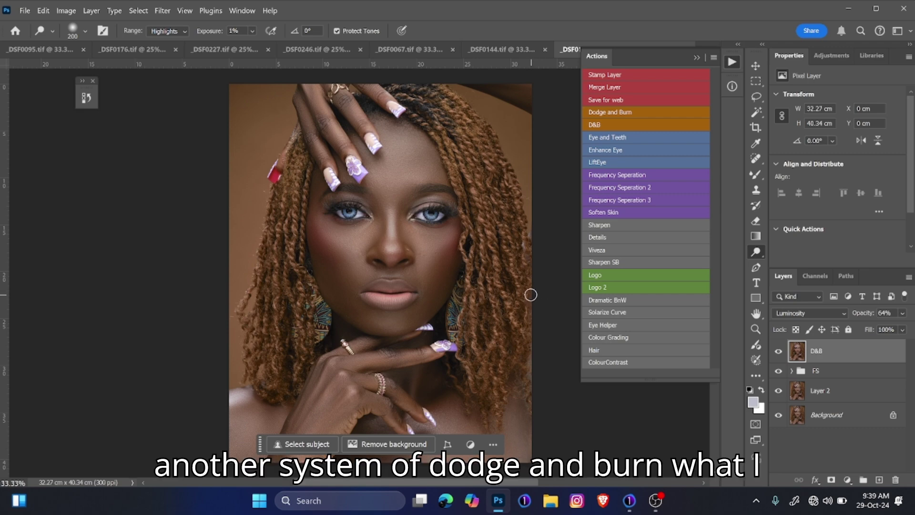
# - Add a Curves adjustment layer above D&B and raise the RGB midtones to input 126, output 189
pyautogui.click(828, 55)
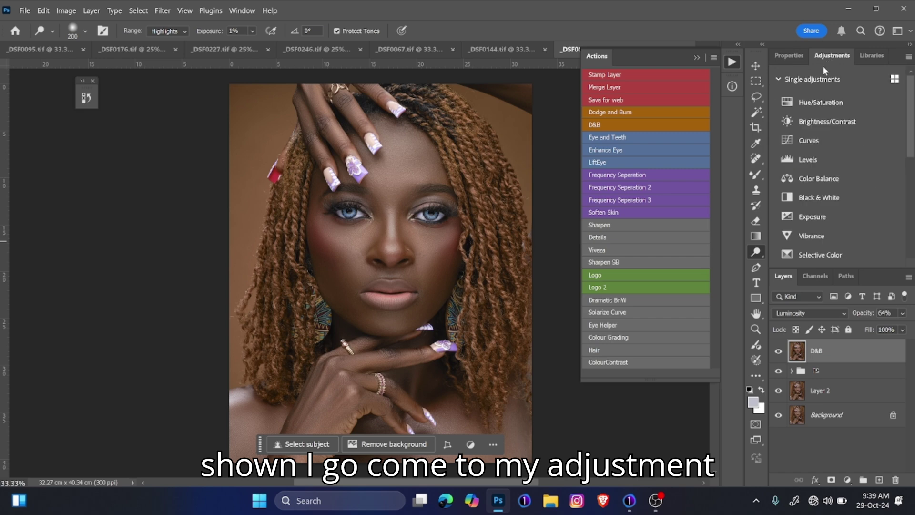
pyautogui.click(805, 141)
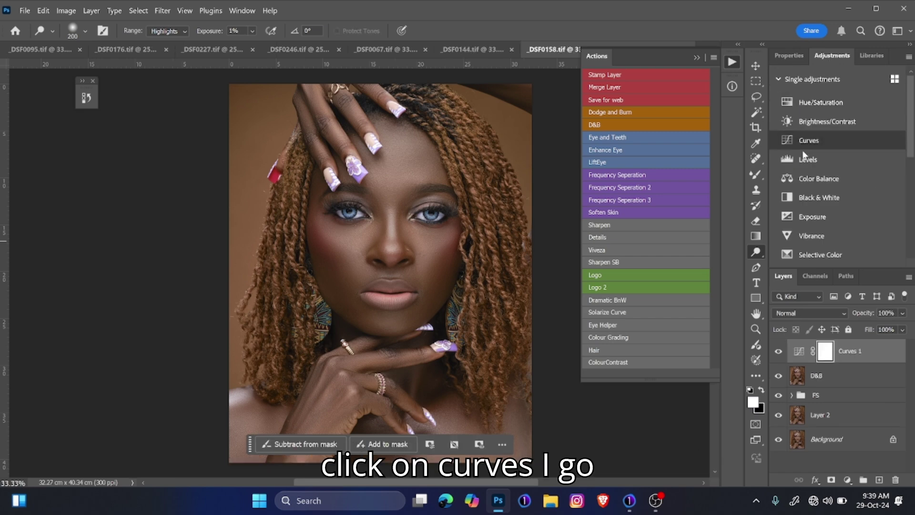
pyautogui.moveTo(848, 173); pyautogui.dragTo(848, 149)
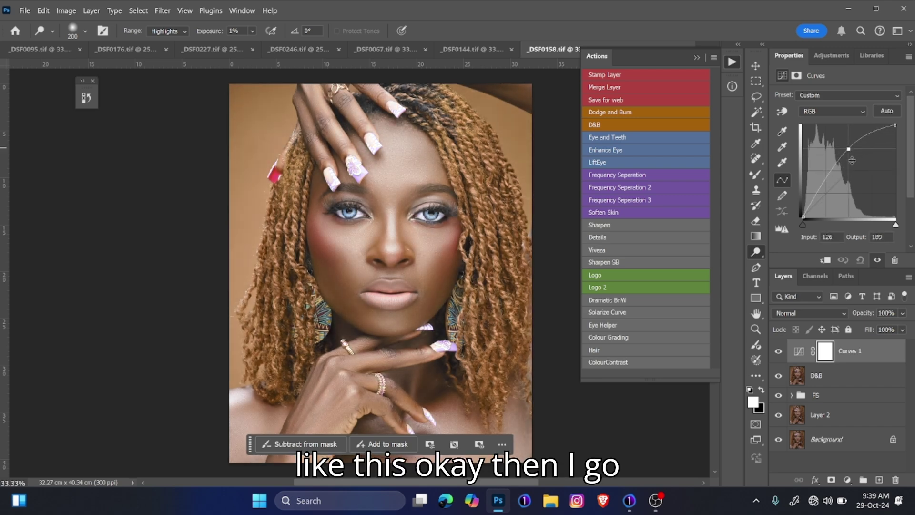
# - Open the Curves layer's blending options and turn on a black Color Overlay
pyautogui.doubleClick(891, 353)
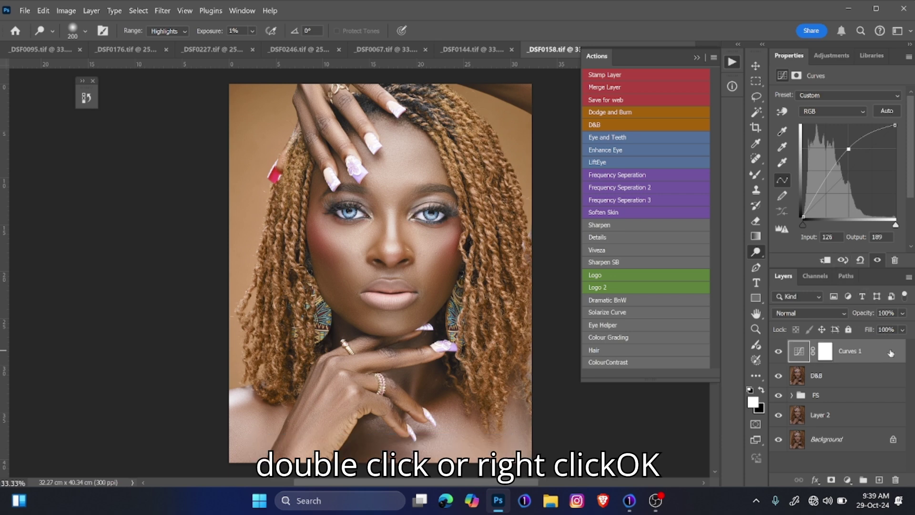
pyautogui.doubleClick(848, 344)
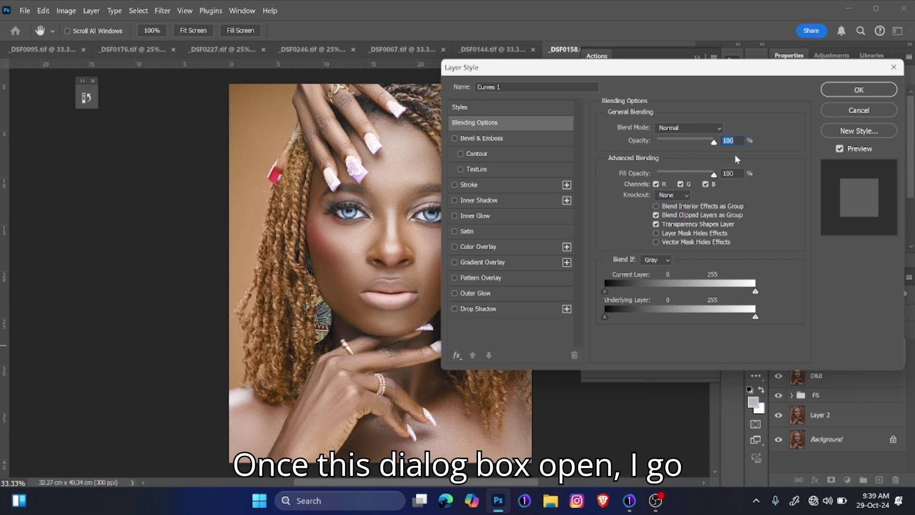
pyautogui.click(453, 247)
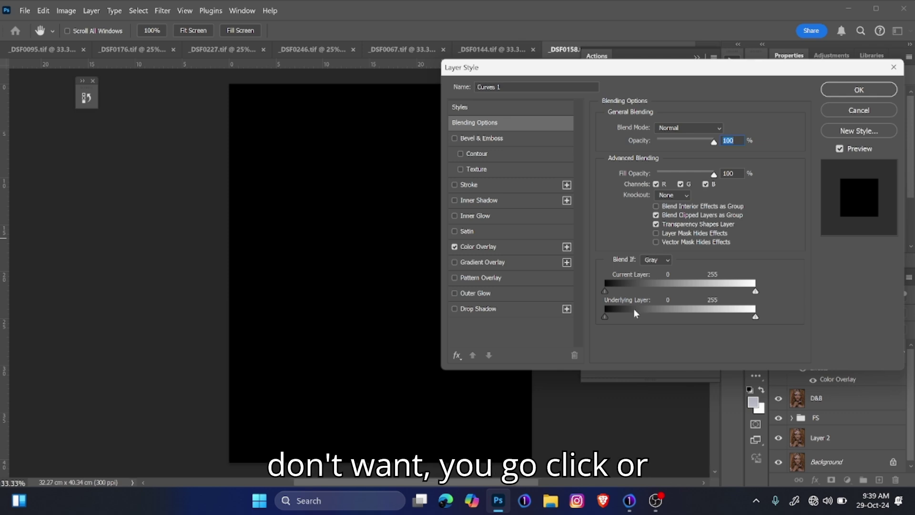
# - Split the Underlying Layer's black Blend If slider on the Gray channel to 124 / 255 and accept the layer style
pyautogui.press('alt')
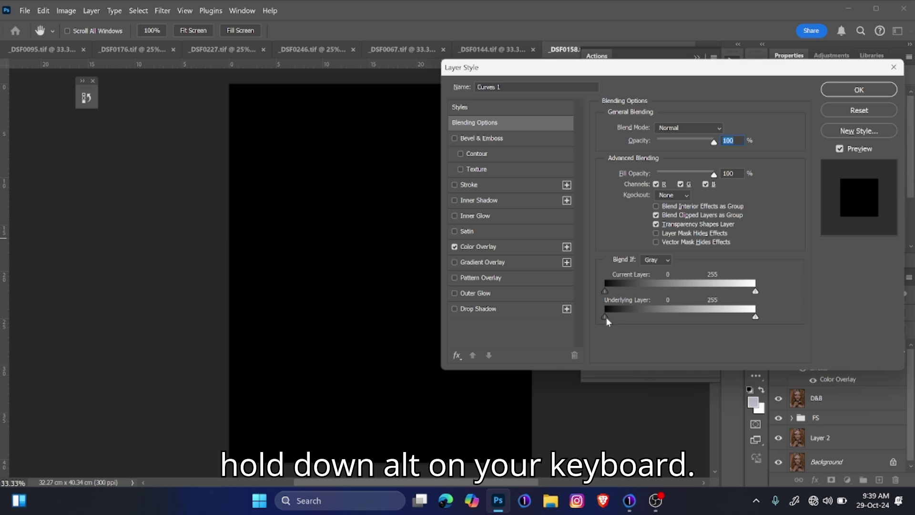
pyautogui.moveTo(606, 317); pyautogui.dragTo(659, 316)
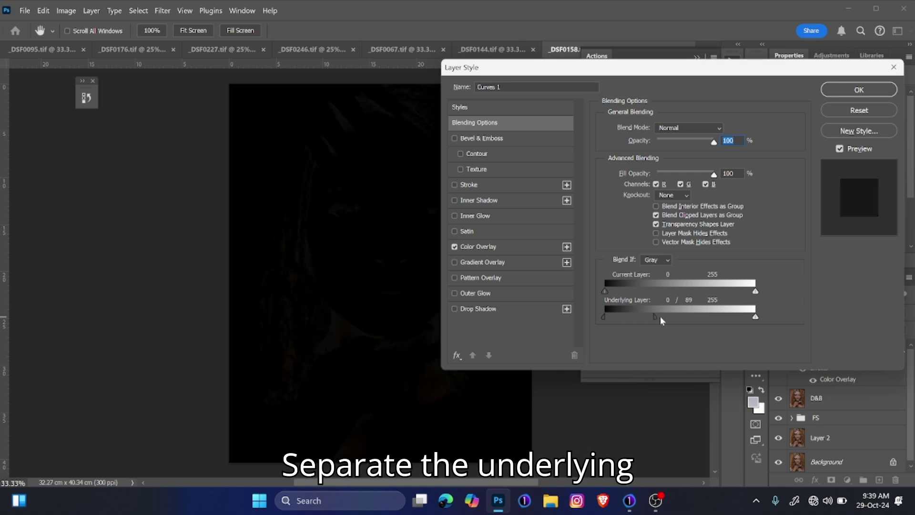
pyautogui.moveTo(756, 319); pyautogui.dragTo(767, 320)
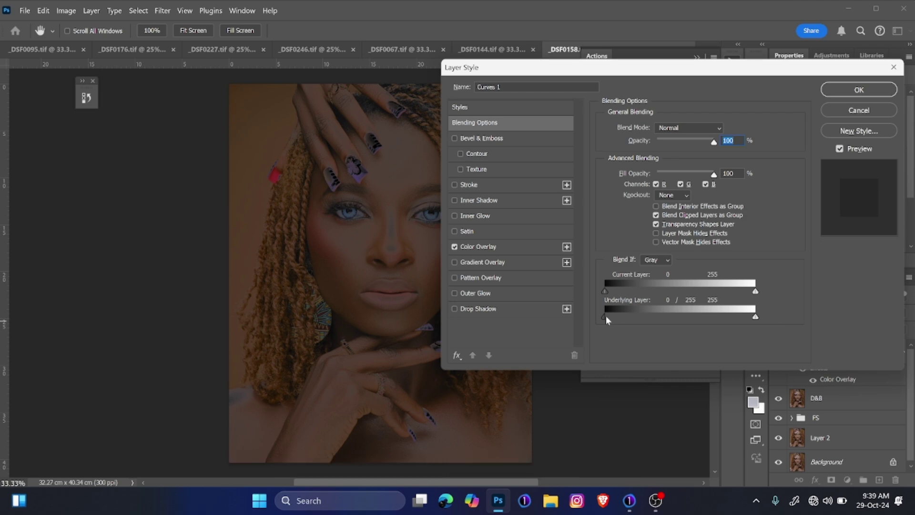
pyautogui.moveTo(603, 315); pyautogui.dragTo(672, 313)
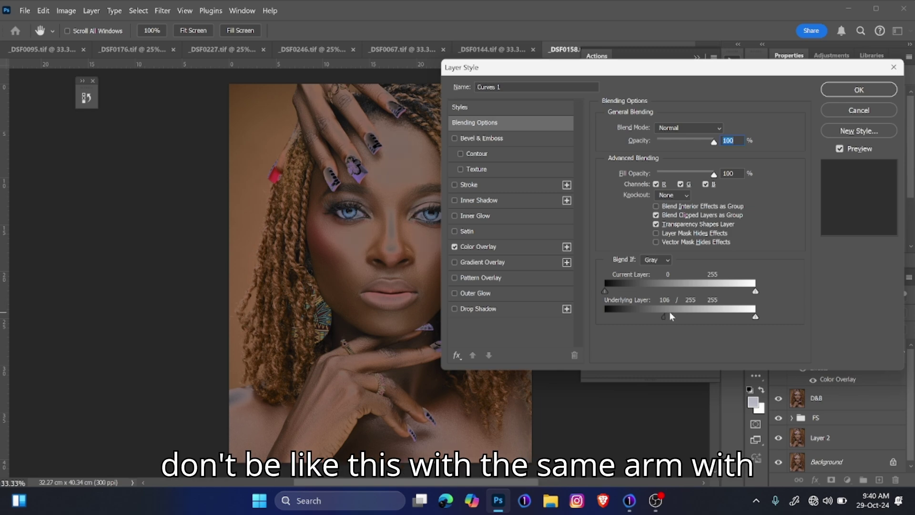
pyautogui.moveTo(670, 313); pyautogui.dragTo(679, 313)
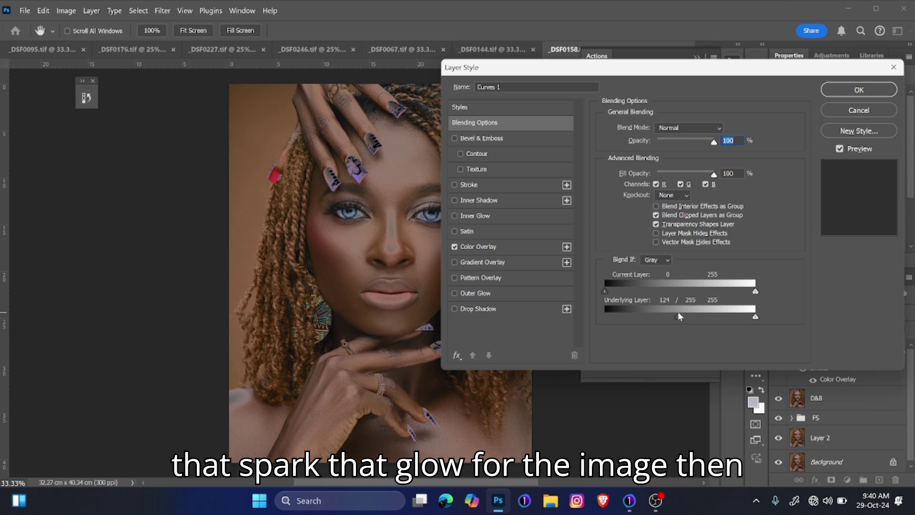
pyautogui.click(856, 93)
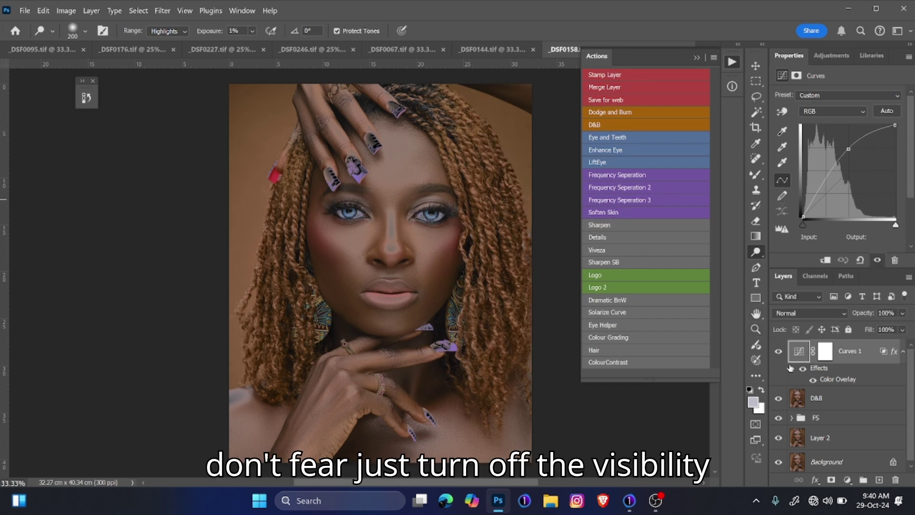
# - Hide the Color Overlay effect and compare the portrait with the Curves layer hidden and shown
pyautogui.click(811, 379)
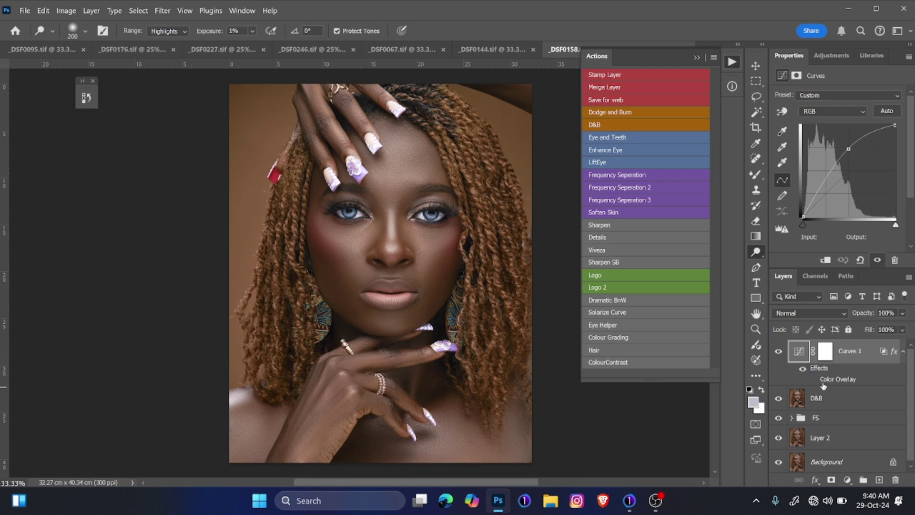
pyautogui.click(777, 354)
pyautogui.click(779, 354)
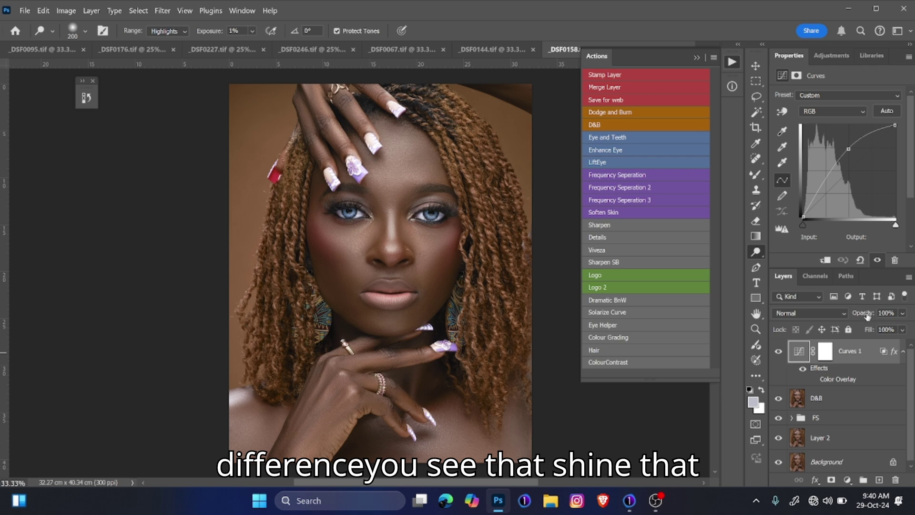
# - Lower the Curves layer's opacity to 82% and compare the portrait with that layer hidden and shown
pyautogui.moveTo(868, 317); pyautogui.dragTo(858, 317)
pyautogui.click(778, 353)
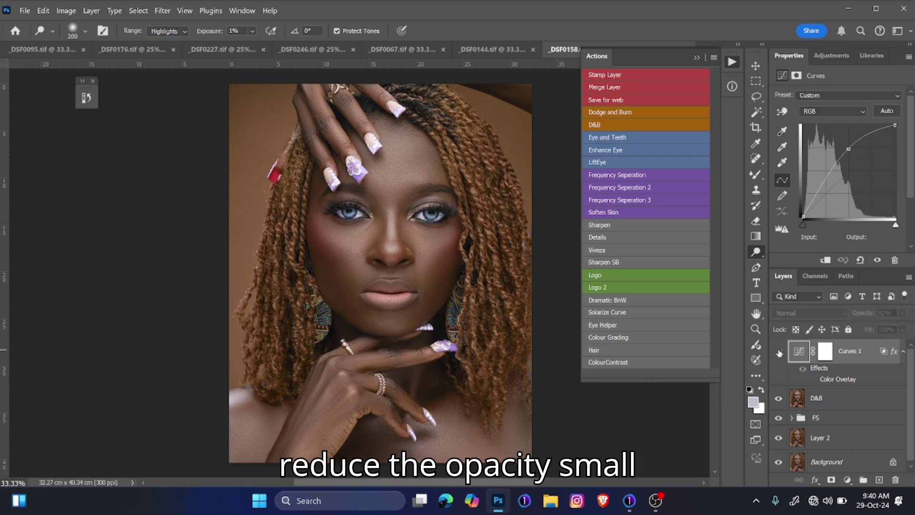
pyautogui.click(779, 353)
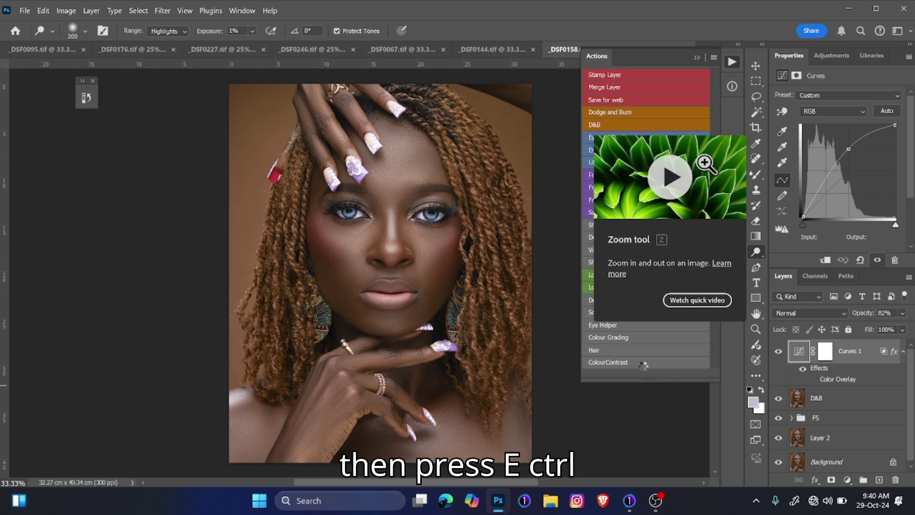
# - Stamp all visible layers into a new top layer and set its blend mode to Soft Light
pyautogui.hotkey('ctrl', 'shift', 'alt', 'e')
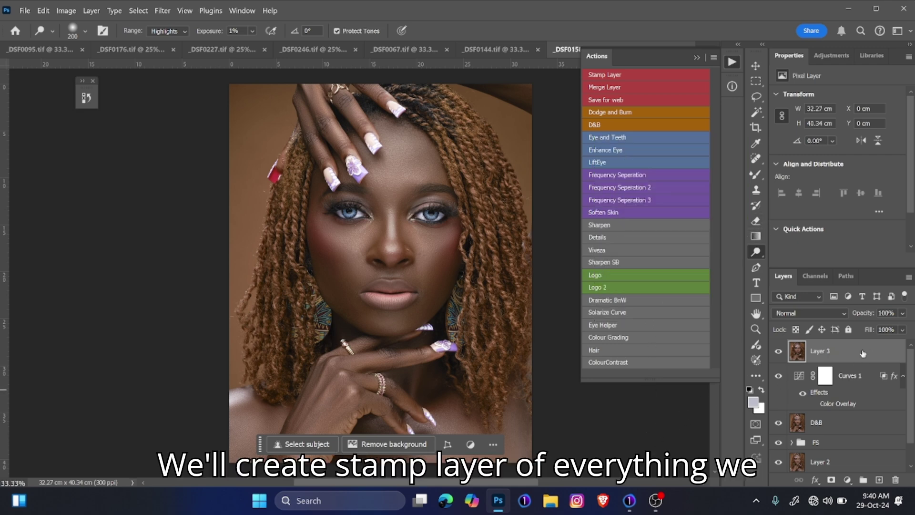
pyautogui.click(822, 313)
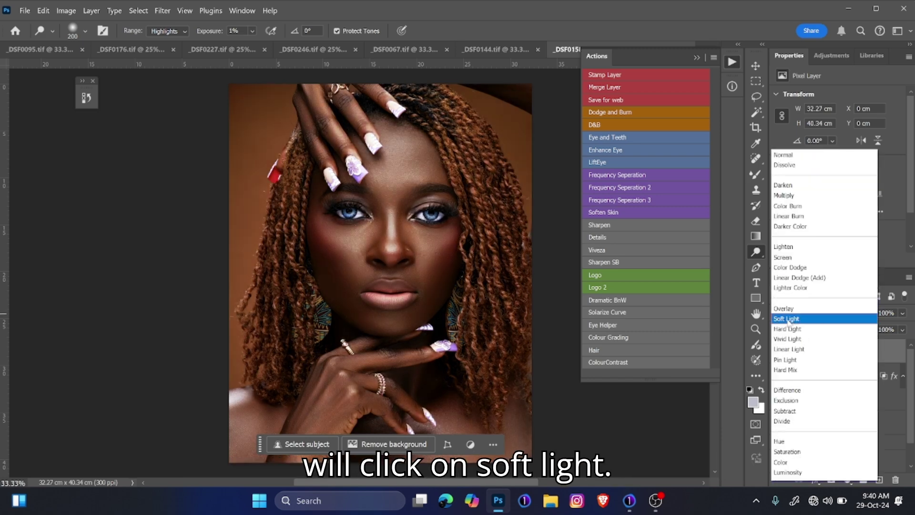
pyautogui.click(788, 320)
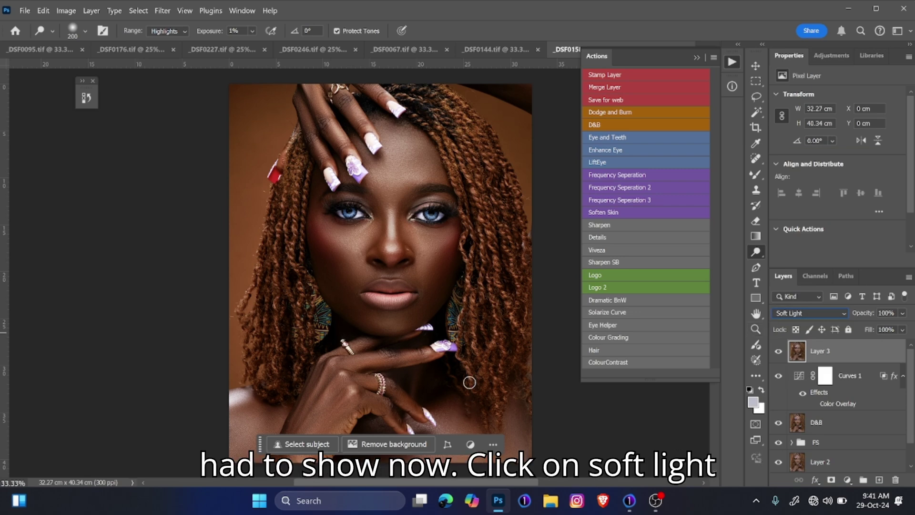
# - Add a black mask to the Soft Light layer and choose the Brush tool with 3% flow
pyautogui.press('alt')
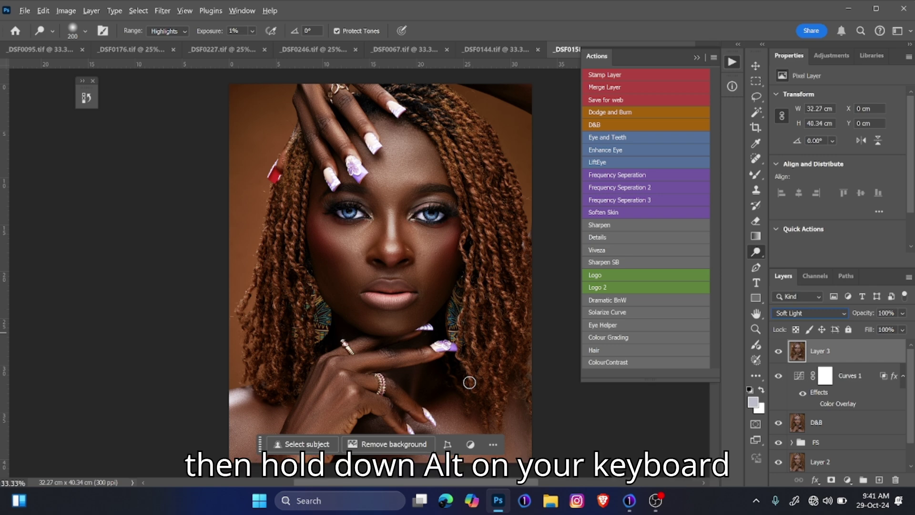
pyautogui.keyDown('alt'); pyautogui.click(832, 481); pyautogui.keyUp('alt')
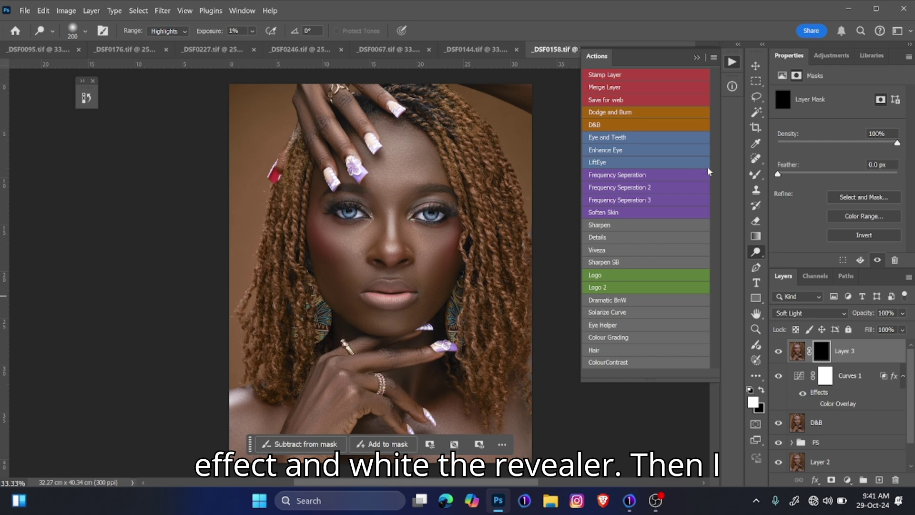
pyautogui.click(756, 176)
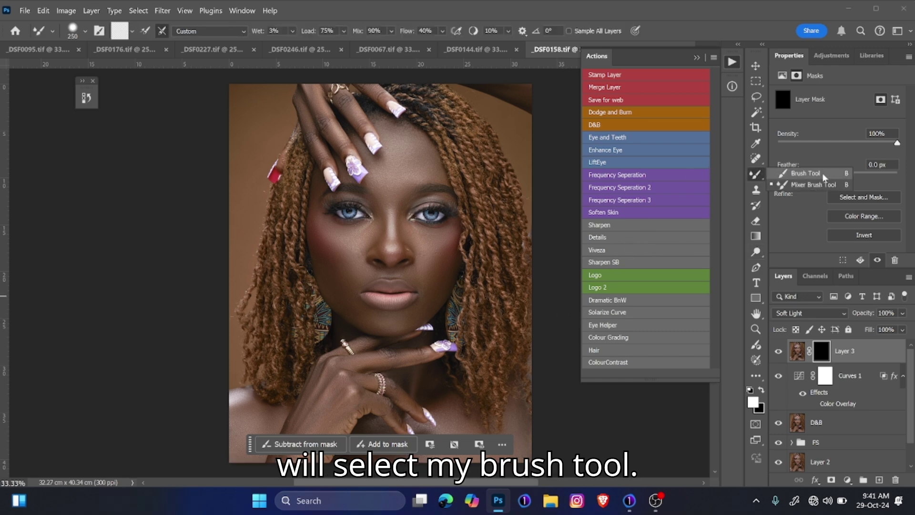
pyautogui.hotkey('shift', 'b')
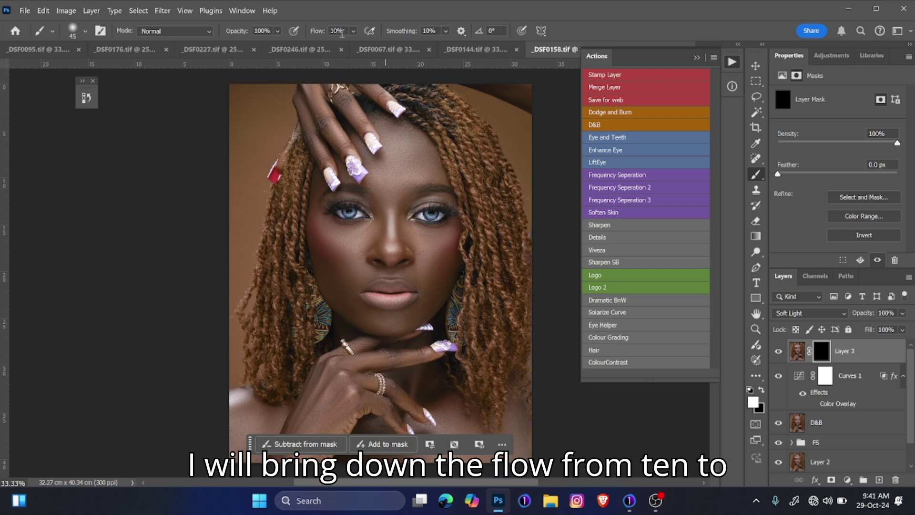
pyautogui.write('3')
pyautogui.press('Return')
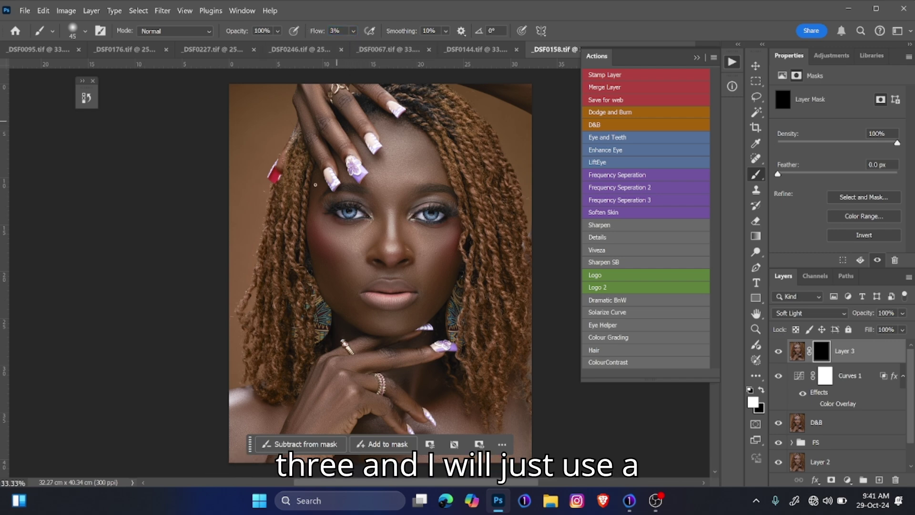
# - Paint white on the Soft Light layer's mask along the hand, forehead and hair, enlarging the brush from 250 to 700 px
pyautogui.press(']')
pyautogui.press(']')
pyautogui.press(']')
pyautogui.press(']')
pyautogui.press(']')
pyautogui.press(']')
pyautogui.press(']')
pyautogui.press(']')
pyautogui.press(']')
pyautogui.press(']')
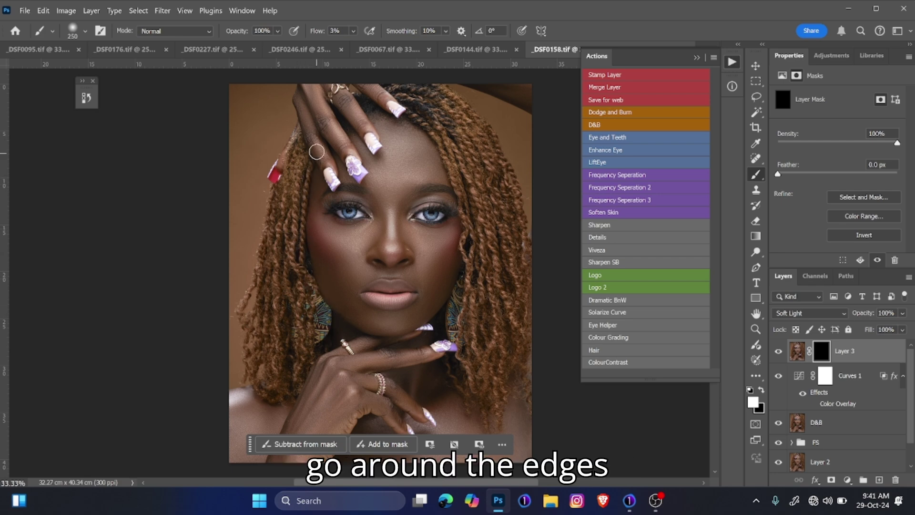
pyautogui.press(']')
pyautogui.press(']')
pyautogui.press(']')
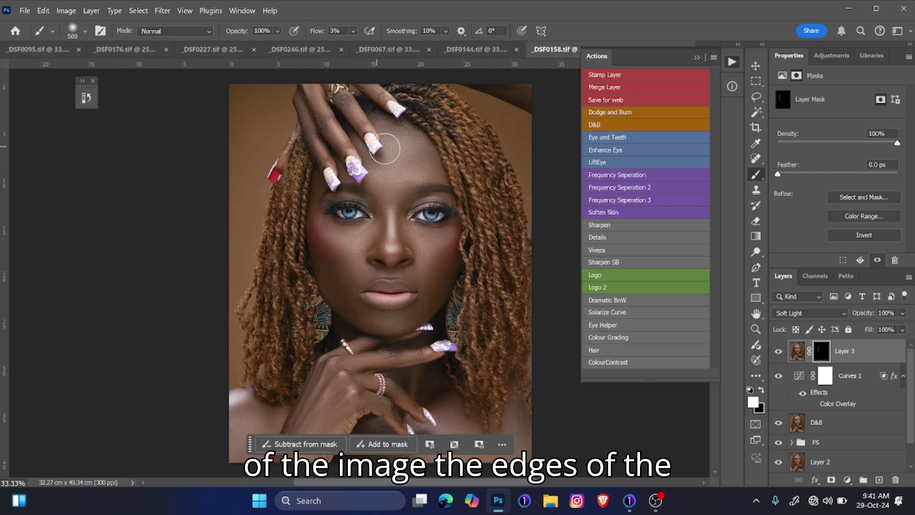
pyautogui.press(']')
pyautogui.press(']')
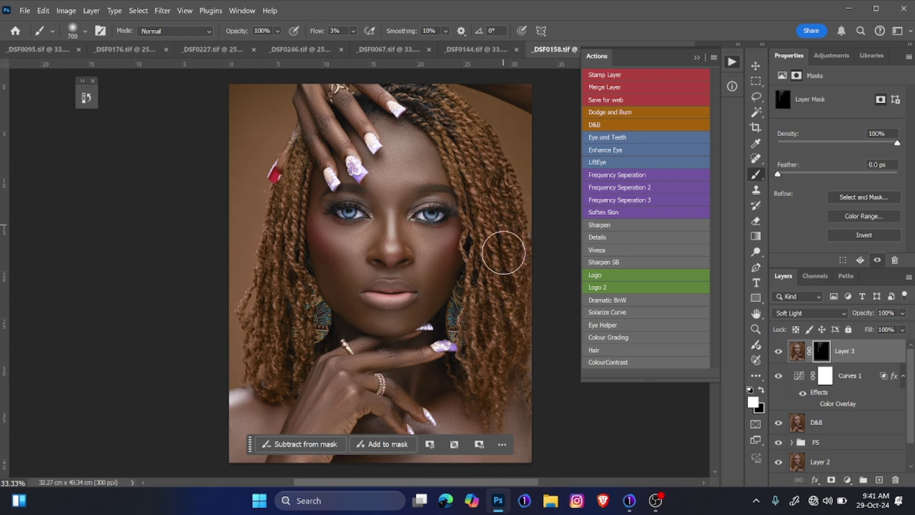
# - Reveal the Soft Light effect around the eyes at 500 px and beside the nose at 200 to 125 px
pyautogui.press('[')
pyautogui.press('[')
pyautogui.press('[')
pyautogui.press('[')
pyautogui.press('[')
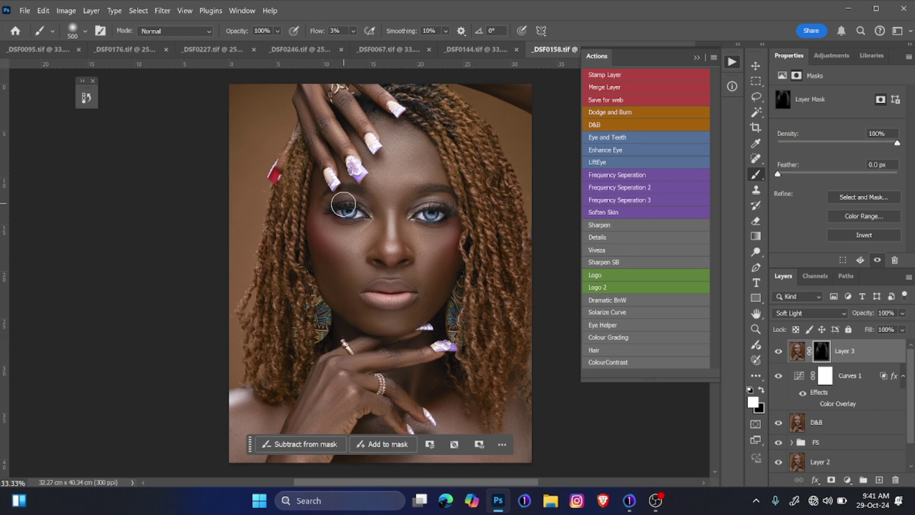
pyautogui.press('[')
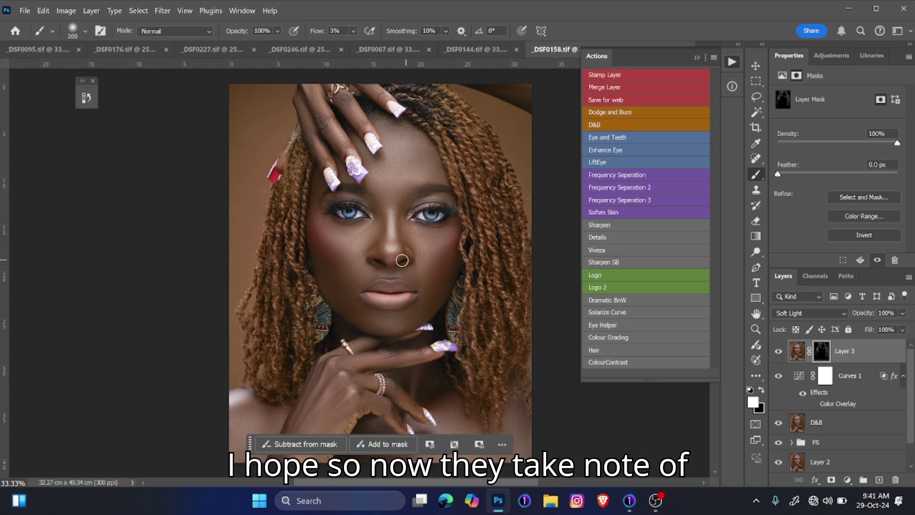
pyautogui.press('[')
pyautogui.press('[')
pyautogui.press('[')
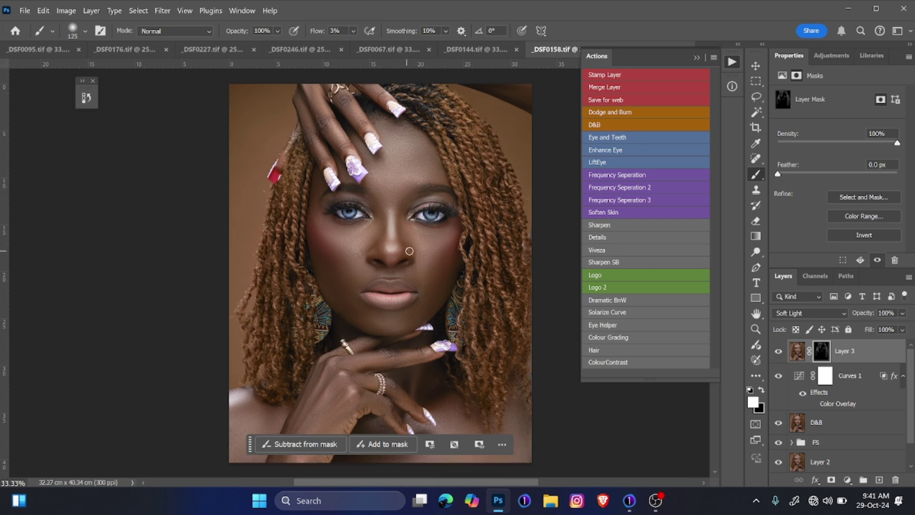
# - Paint white on the mask along the jaw at 300 px and around the lips at 200 px
pyautogui.press(']')
pyautogui.press(']')
pyautogui.press(']')
pyautogui.press(']')
pyautogui.press(']')
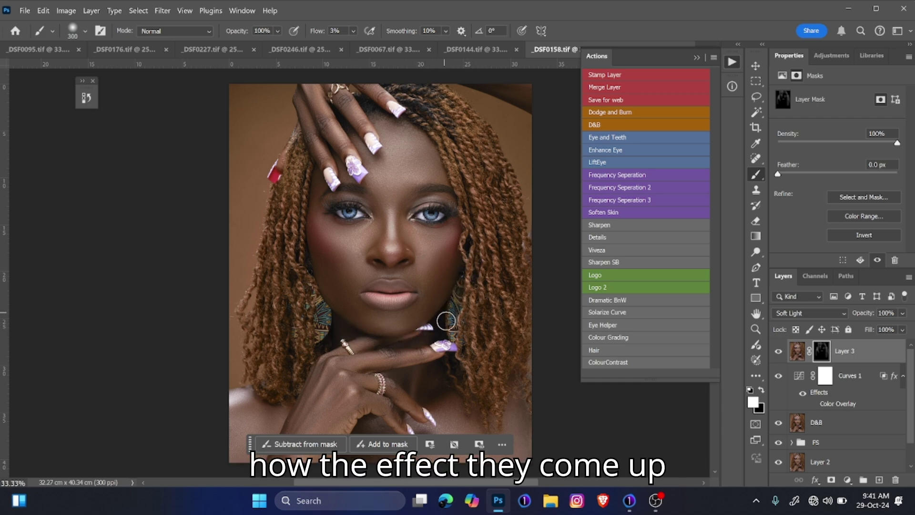
pyautogui.press('[')
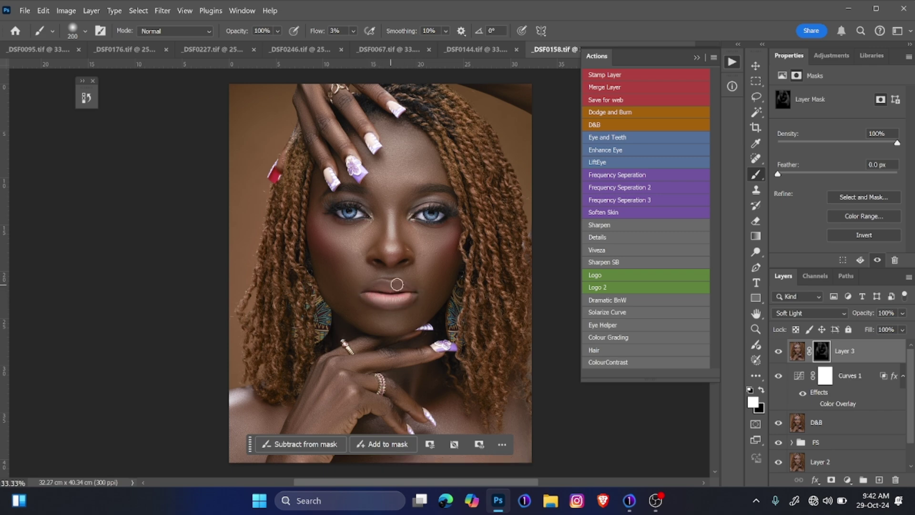
# - Reveal the Soft Light effect over the lower hand, chest and shoulders with a 400 px brush
pyautogui.moveTo(430, 294); pyautogui.dragTo(431, 200)
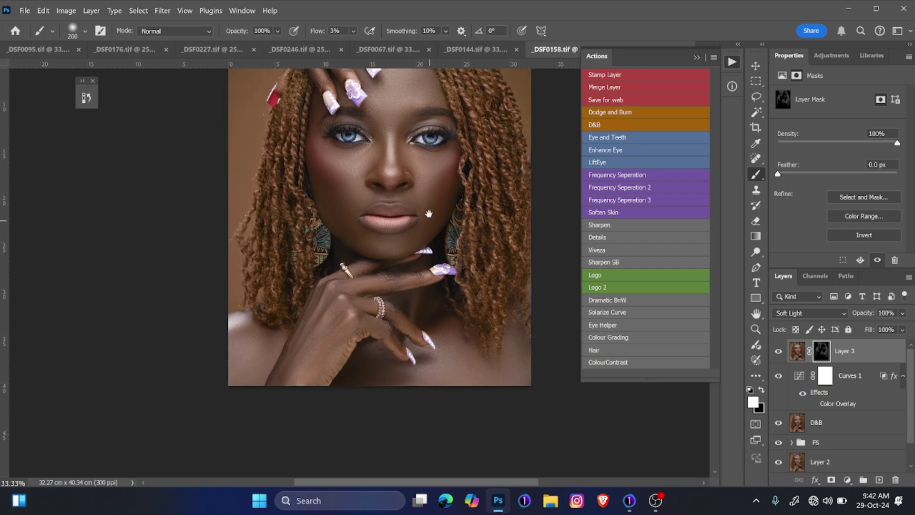
pyautogui.press(']')
pyautogui.press(']')
pyautogui.press(']')
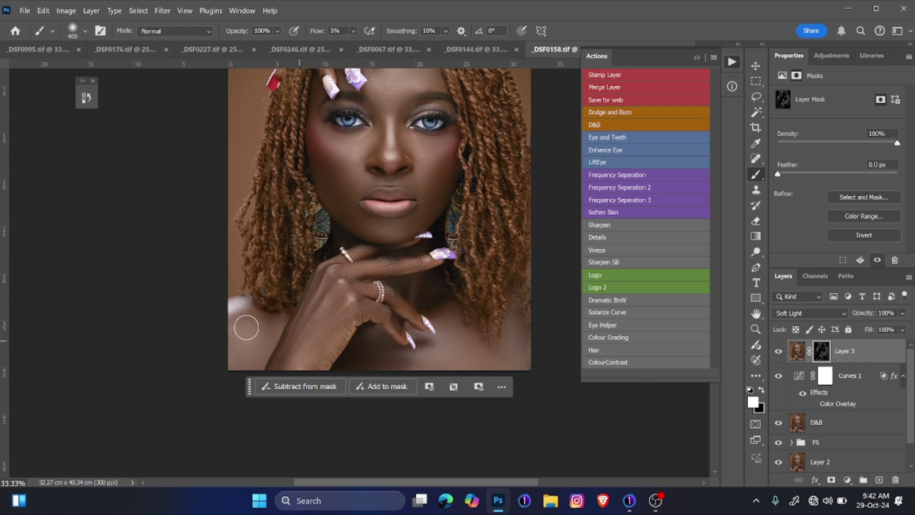
# - Deepen the mask painting around the chin and hand at 600 px, and along the nose at 250 to 300 px
pyautogui.press(']')
pyautogui.press(']')
pyautogui.moveTo(369, 272); pyautogui.dragTo(371, 368)
pyautogui.press('[')
pyautogui.press('[')
pyautogui.press('[')
pyautogui.press('[')
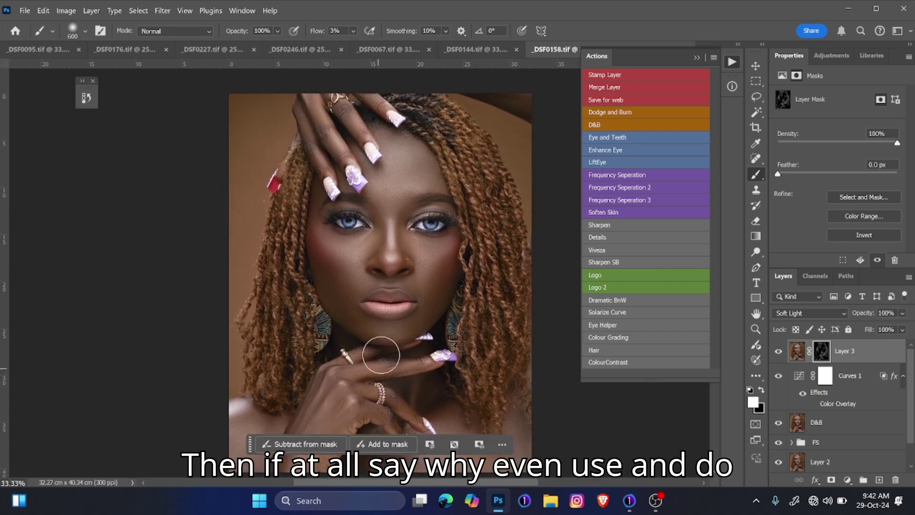
pyautogui.press(']')
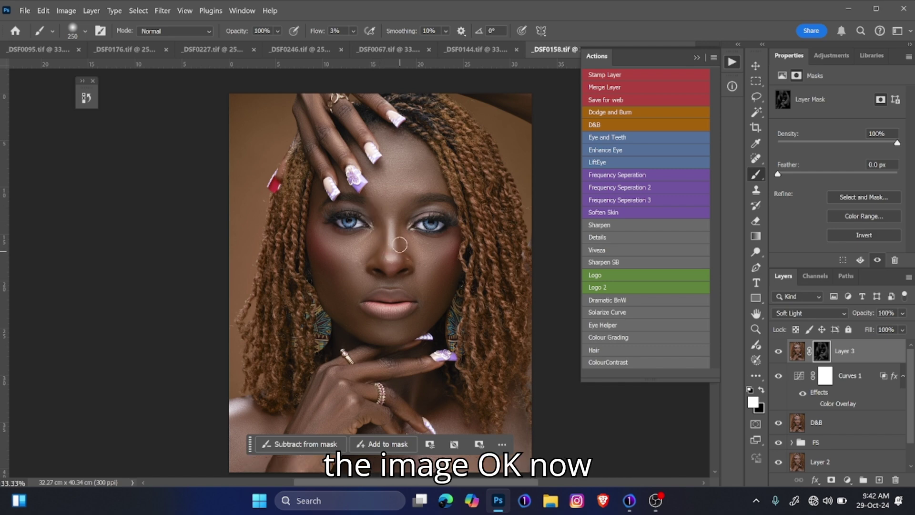
pyautogui.press(']')
pyautogui.press(']')
pyautogui.press('[')
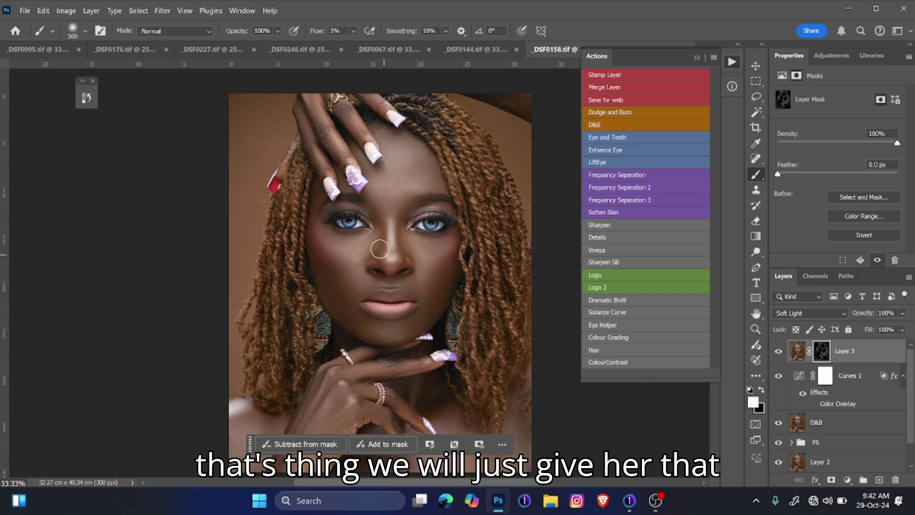
pyautogui.press(']')
pyautogui.press(']')
pyautogui.press(']')
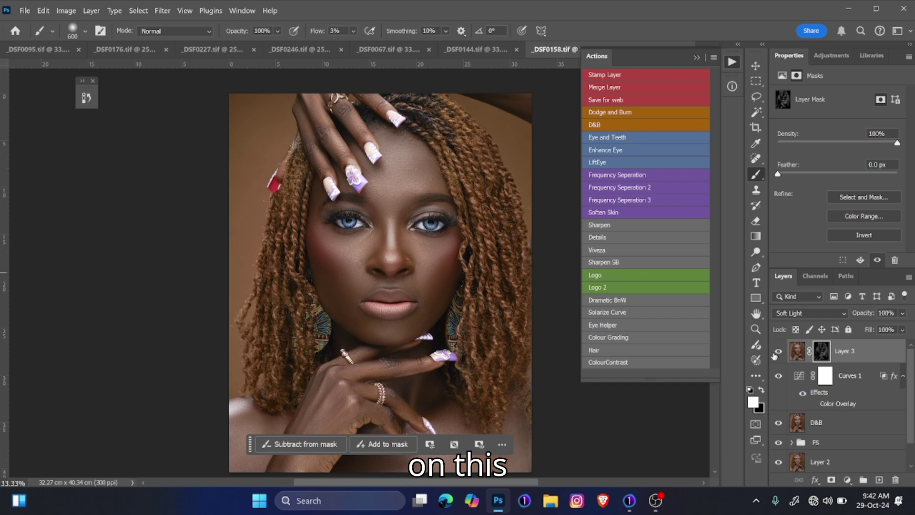
# - Compare the portrait with the Soft Light layer hidden and shown, and move the contextual task bar off the image with the Move tool active
pyautogui.click(779, 353)
pyautogui.click(778, 355)
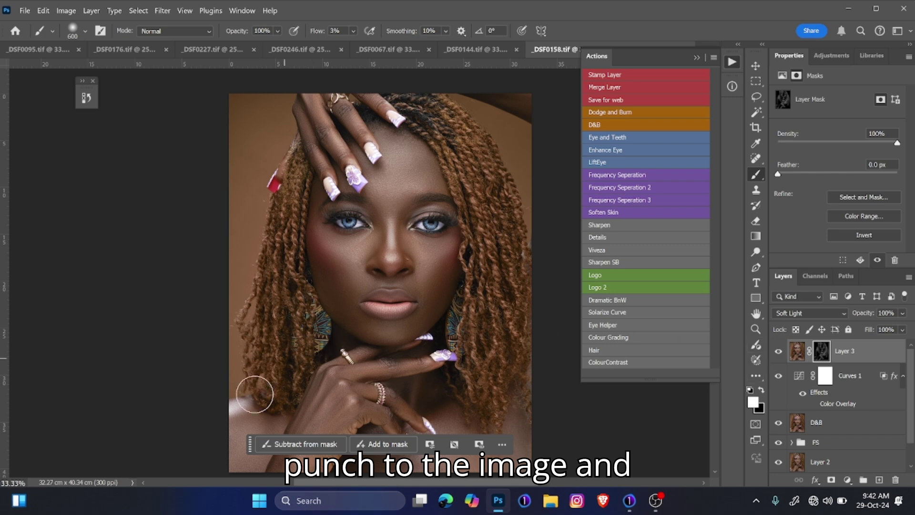
pyautogui.press('v')
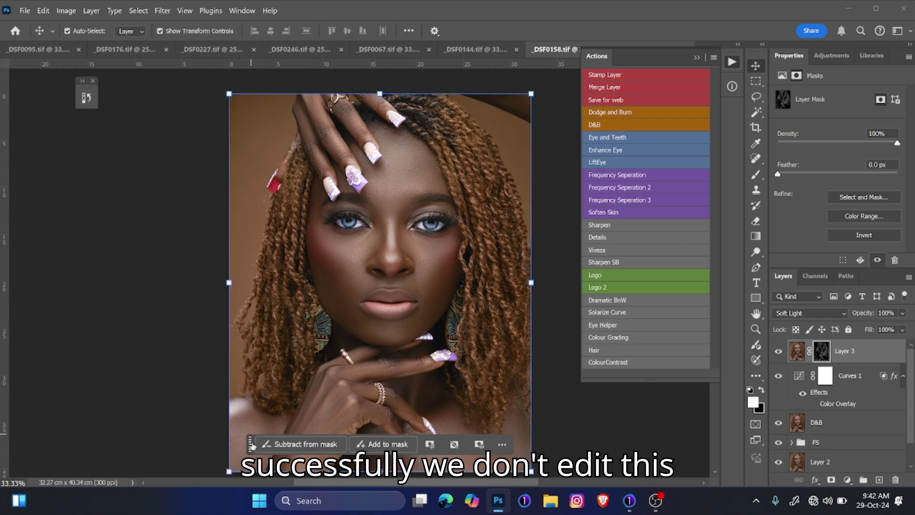
pyautogui.moveTo(250, 444)
pyautogui.mouseDown()
pyautogui.moveTo(44, 180)
pyautogui.moveTo(134, 83)
pyautogui.mouseUp()
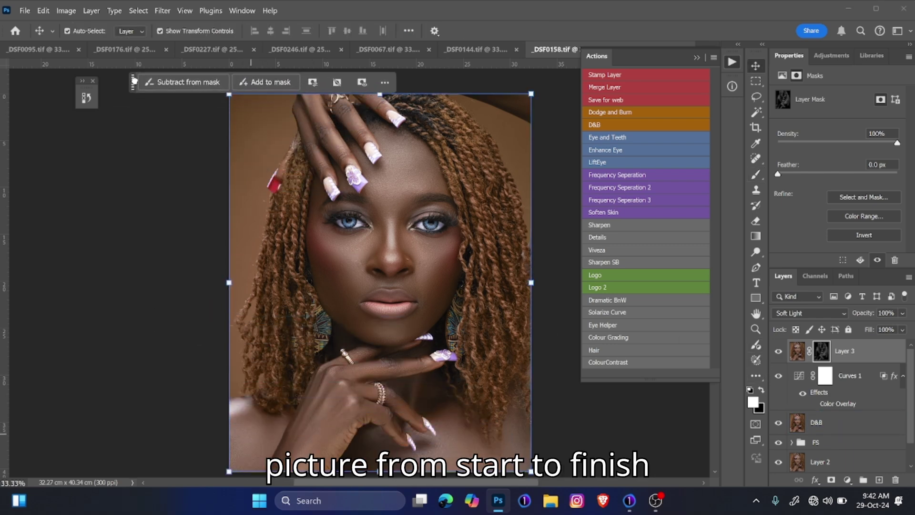